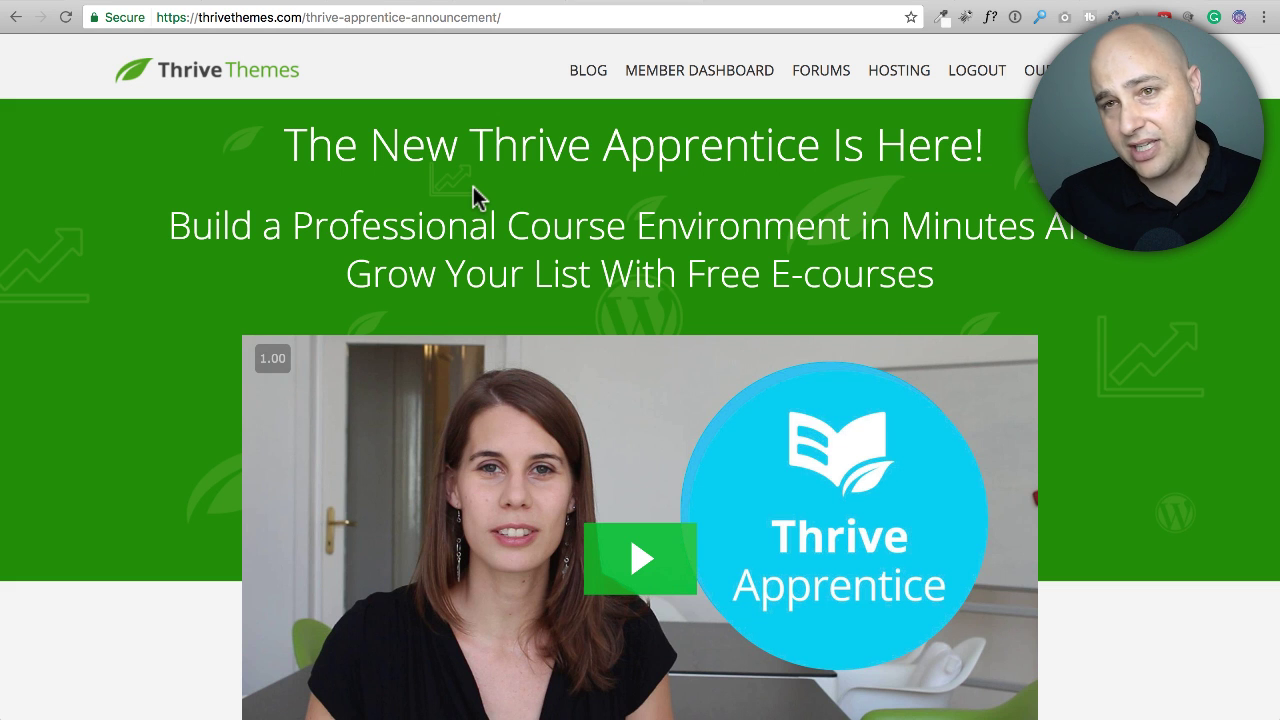
Look through the Thrive Apprentice announcement page down to its comments section
scroll(339, 262, "down", 5)
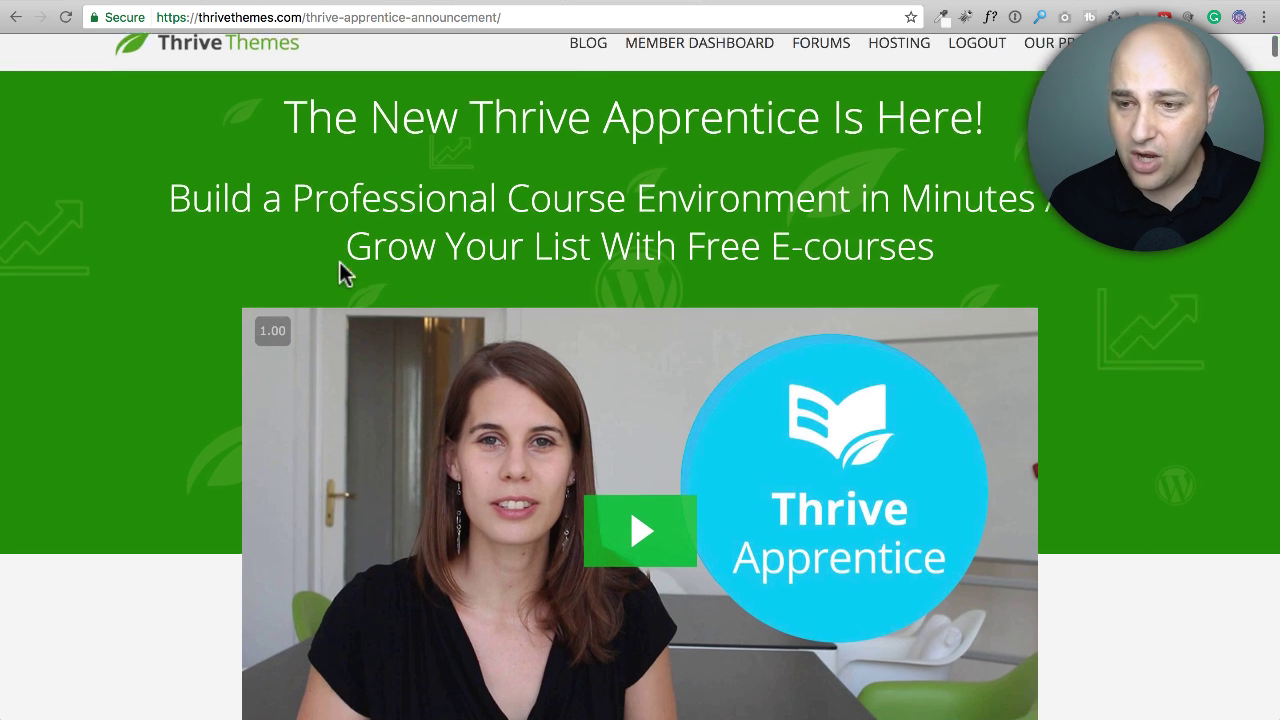
scroll(339, 262, "up", 2)
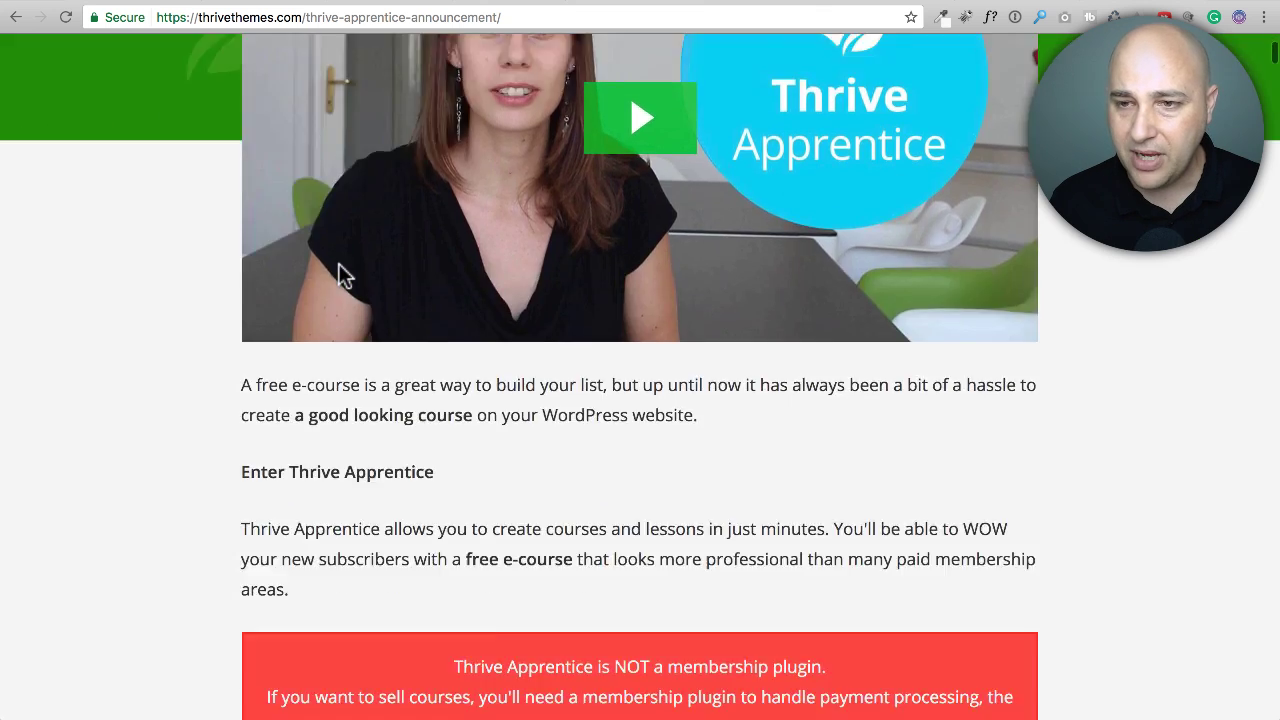
scroll(338, 262, "down", 15)
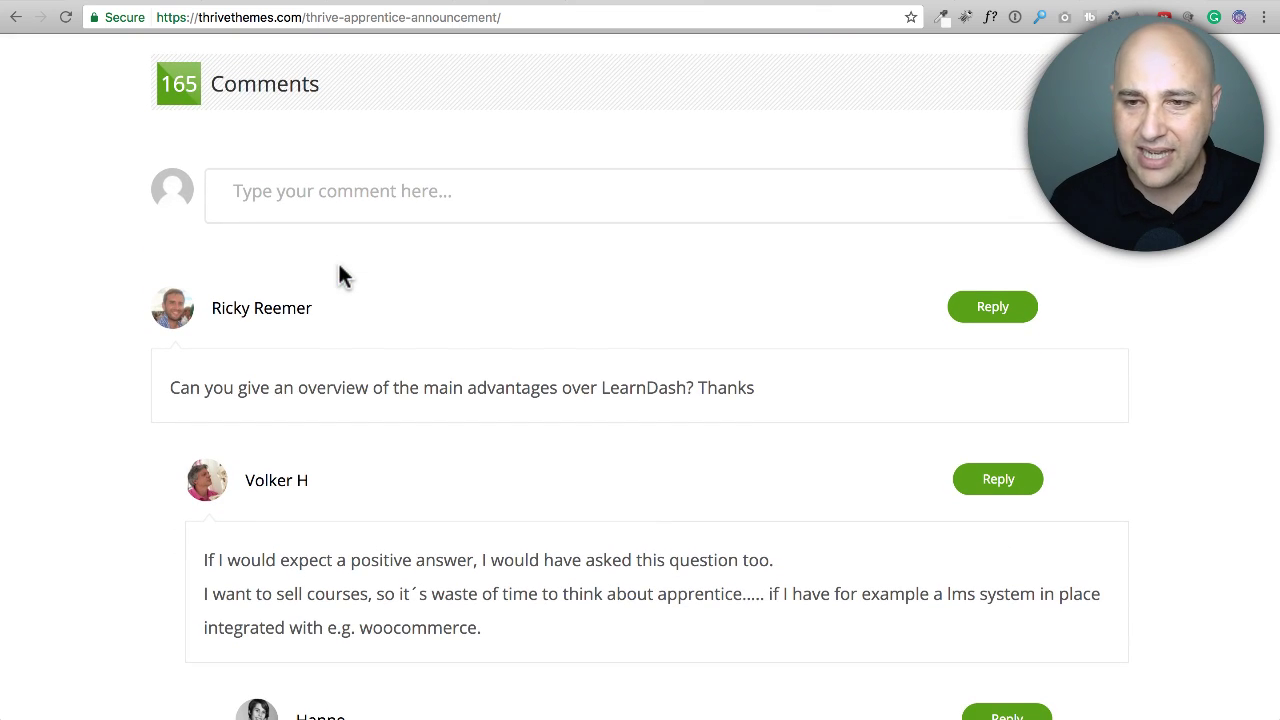
scroll(339, 270, "down", 2)
scroll(339, 270, "up", 3)
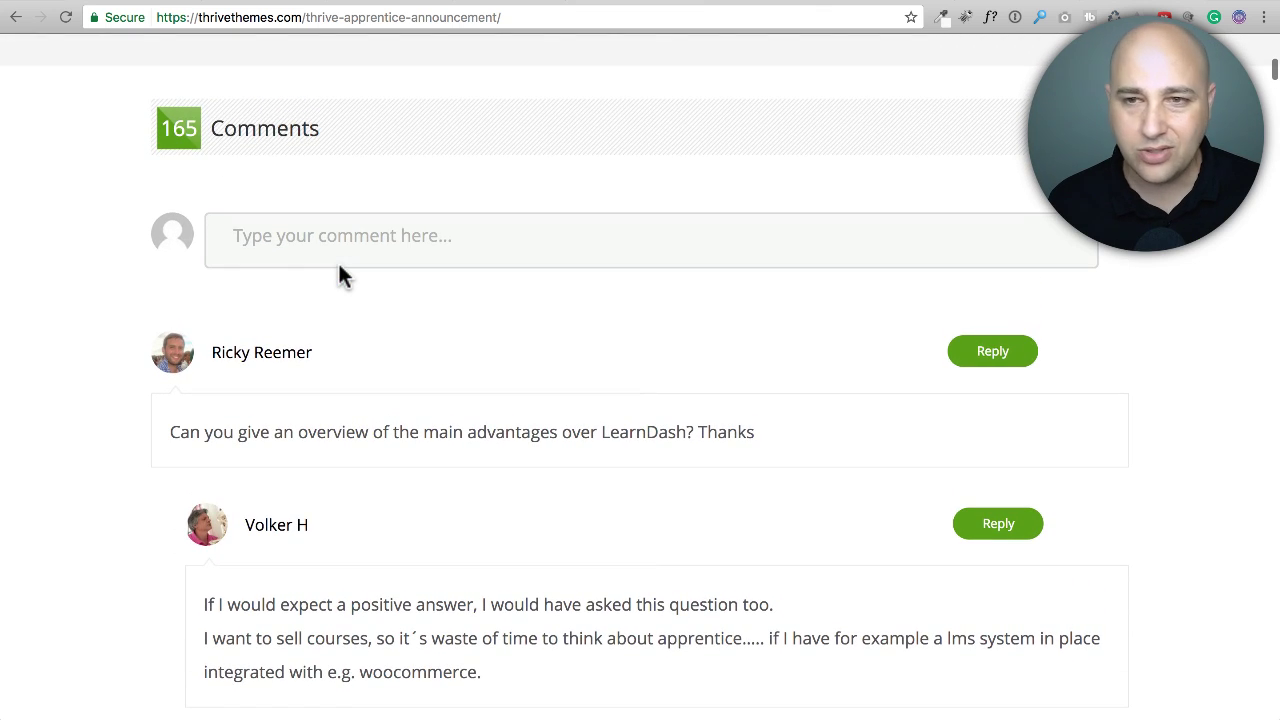
scroll(336, 264, "up", 20)
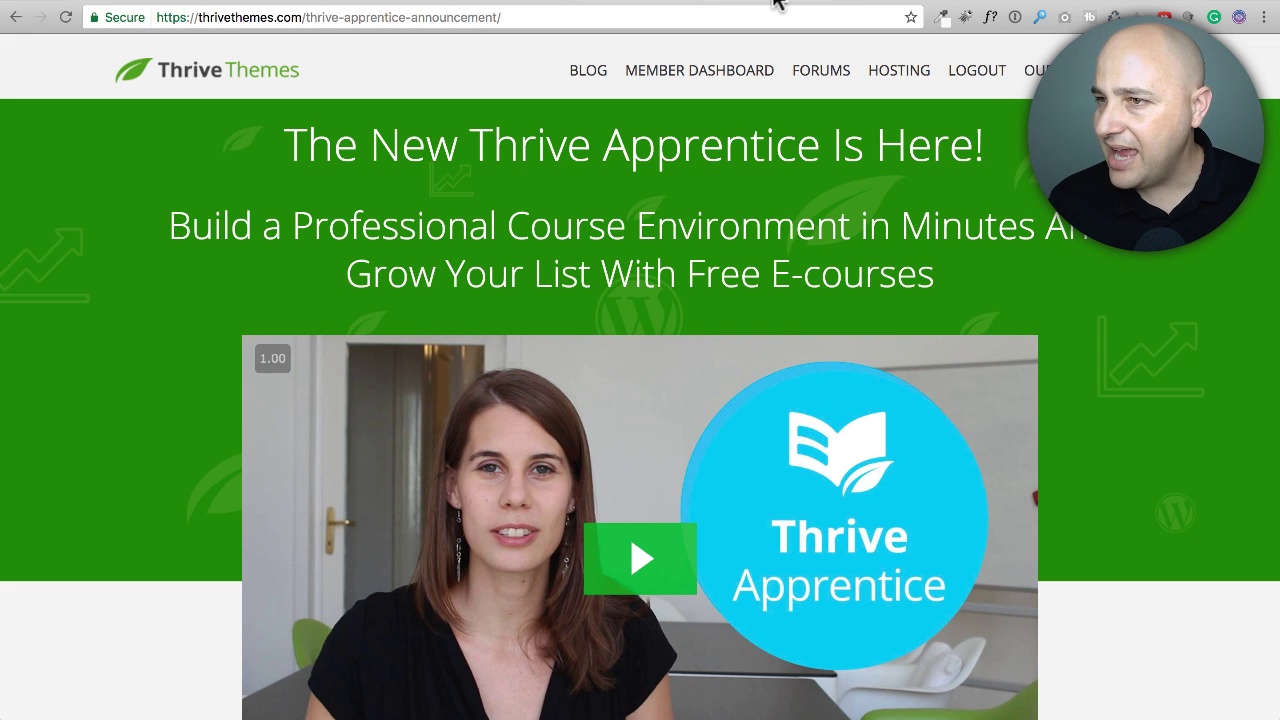
Switch to the Thrive University Courses page and browse the text and video course cards
left_click(876, 3)
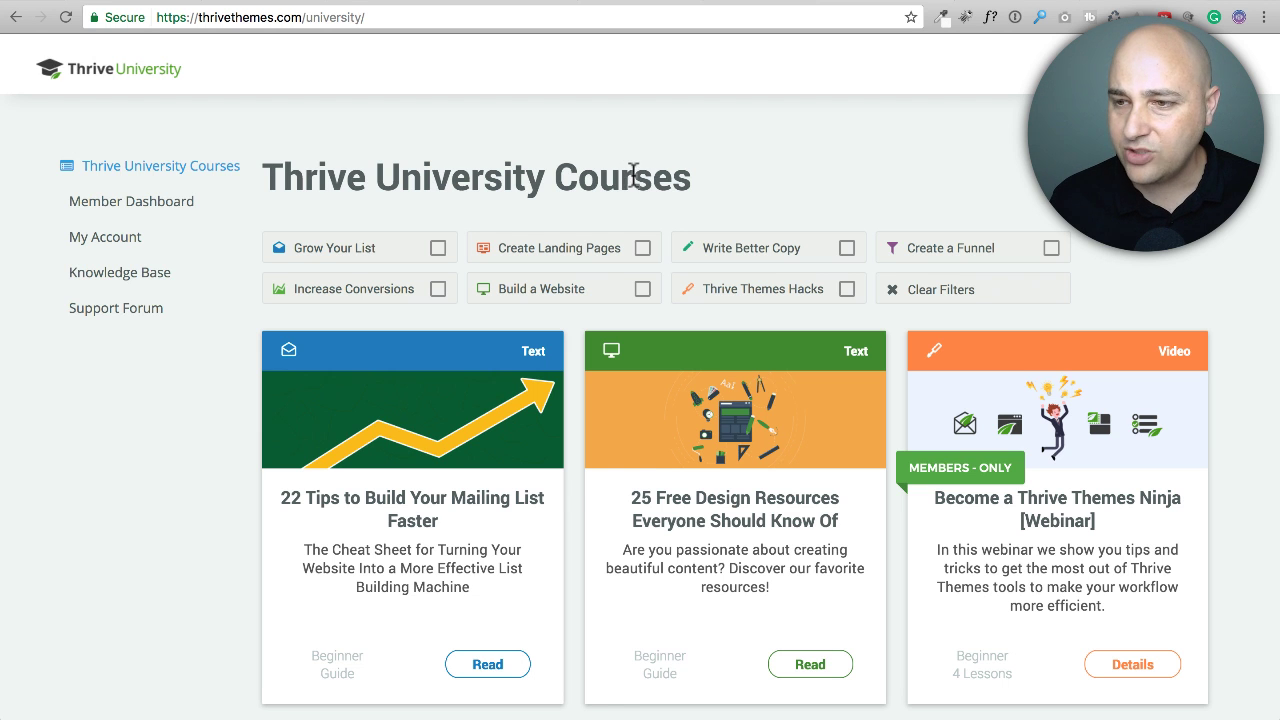
scroll(629, 163, "down", 5)
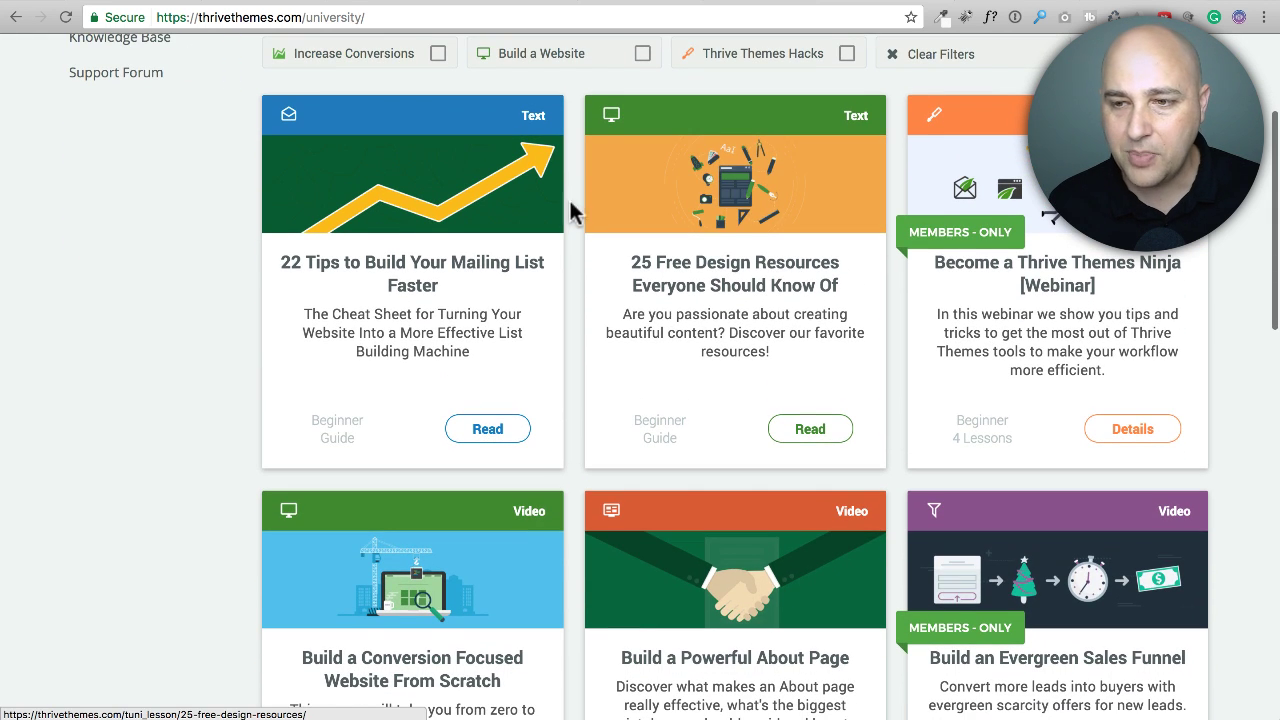
scroll(568, 215, "down", 2)
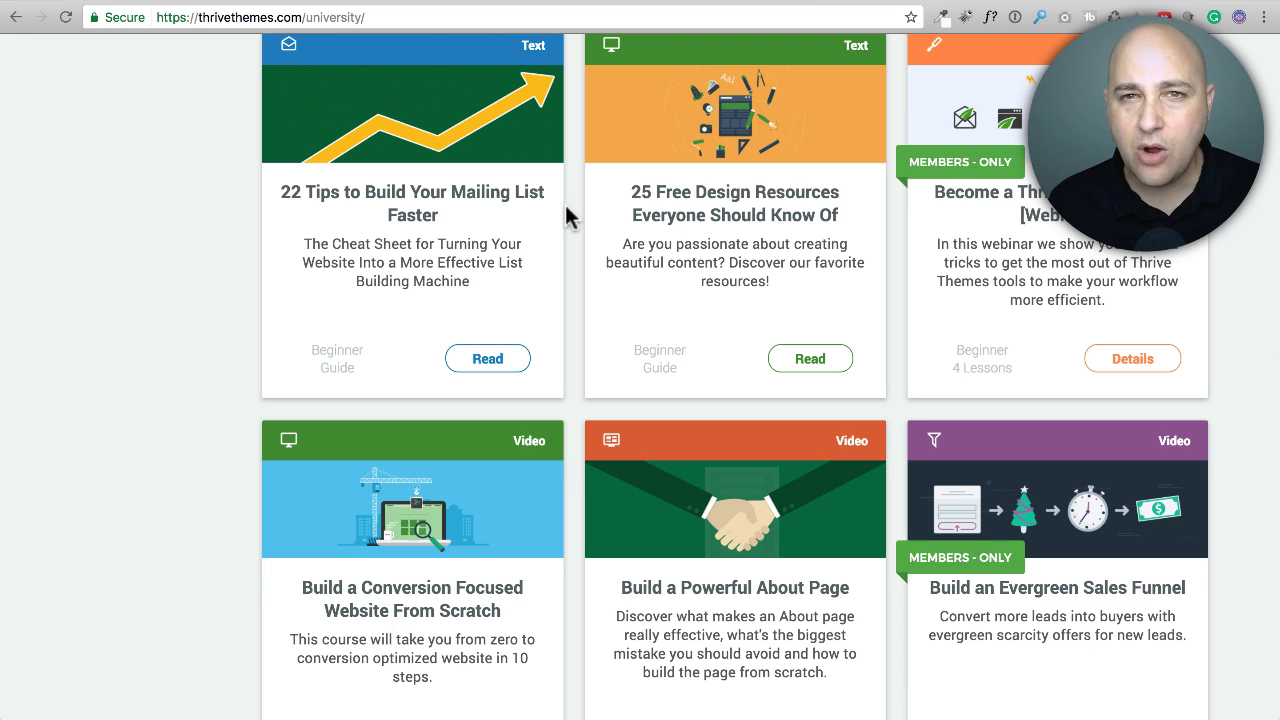
scroll(568, 215, "up", 4)
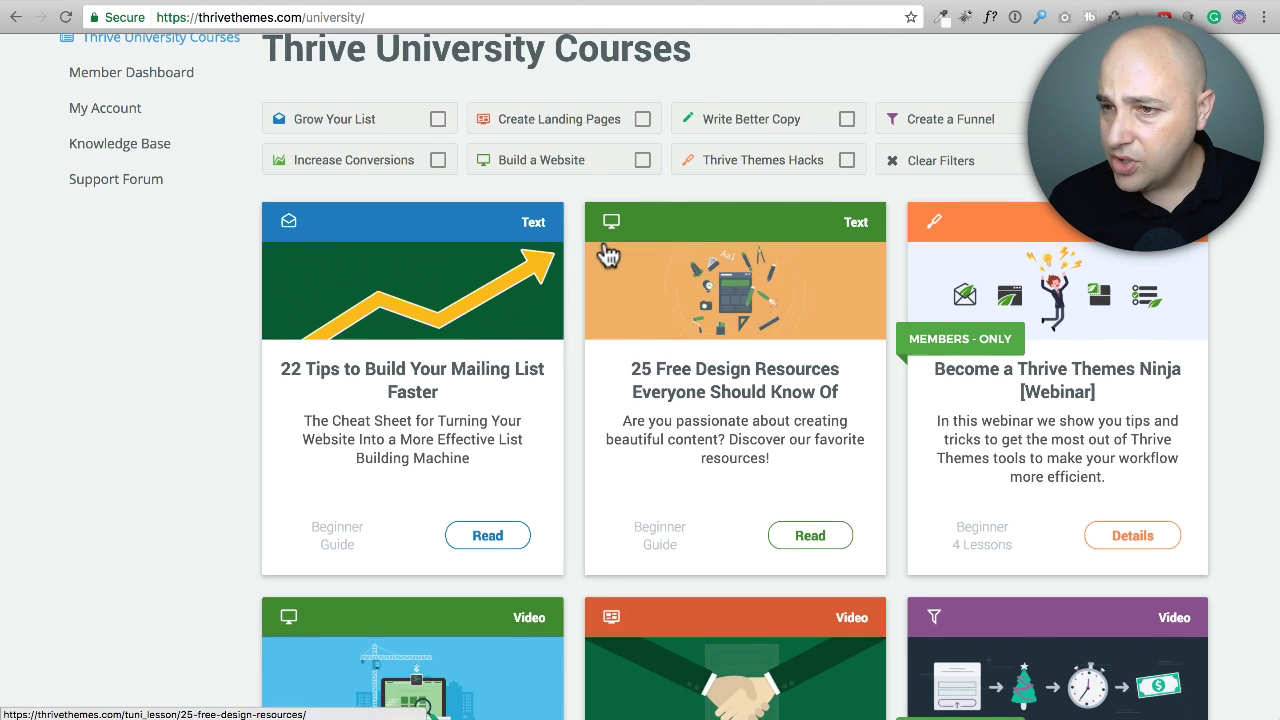
scroll(606, 251, "down", 8)
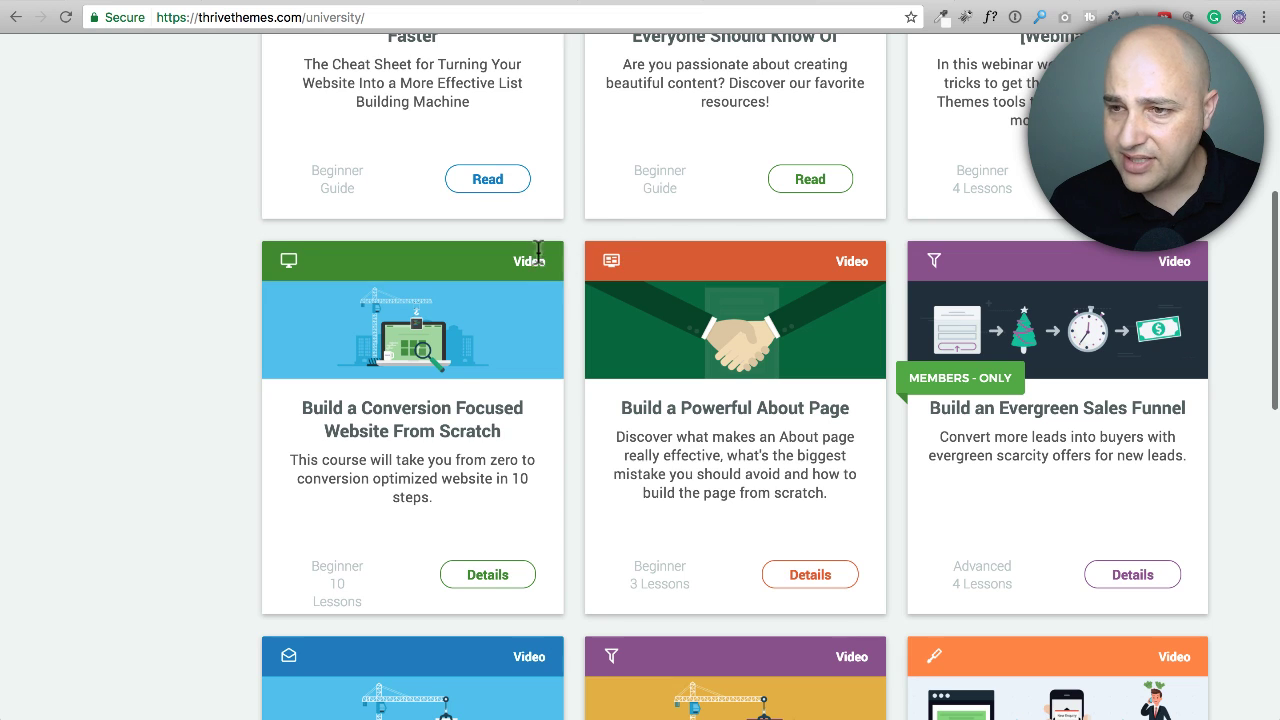
scroll(517, 265, "up", 5)
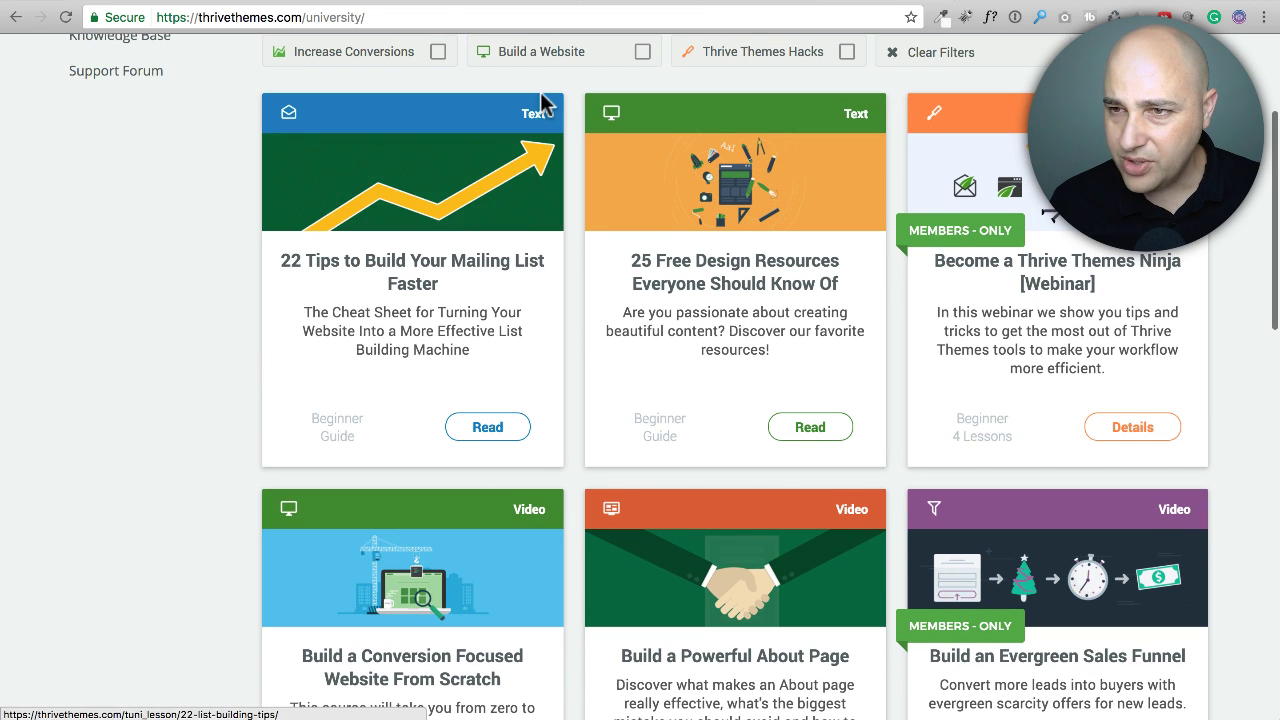
scroll(521, 400, "down", 2)
scroll(516, 390, "down", 1)
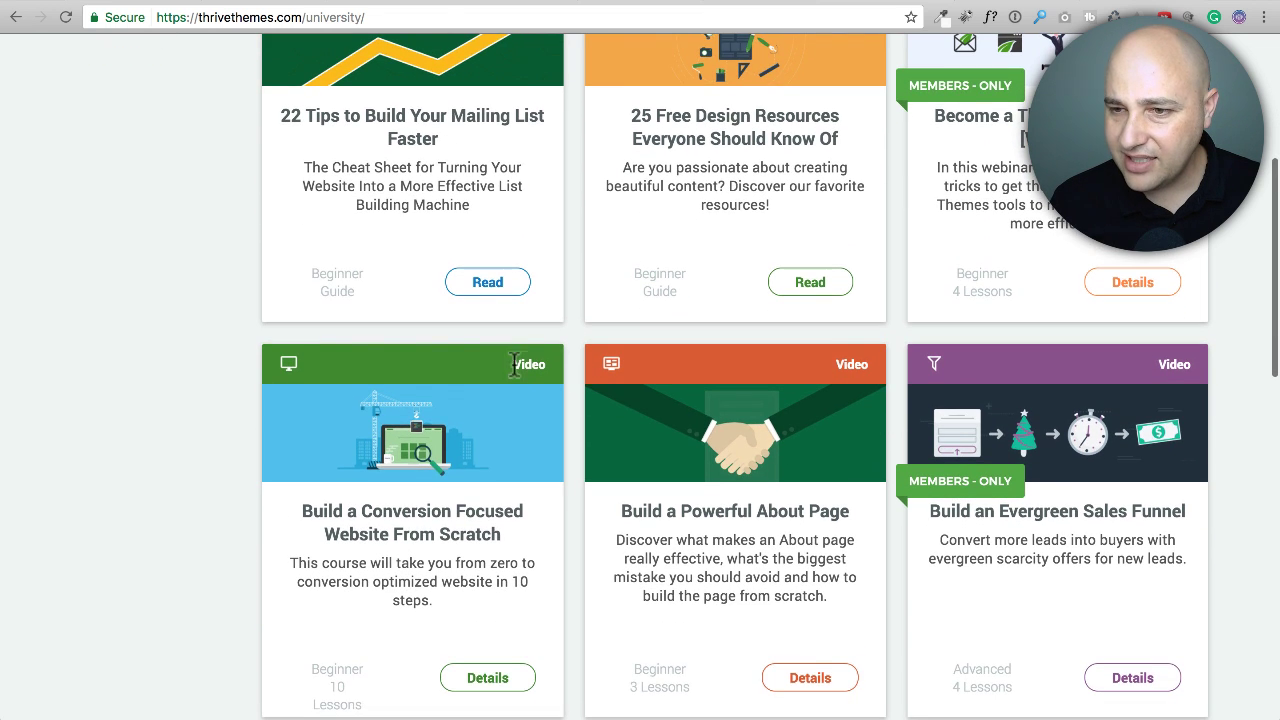
scroll(514, 380, "down", 4)
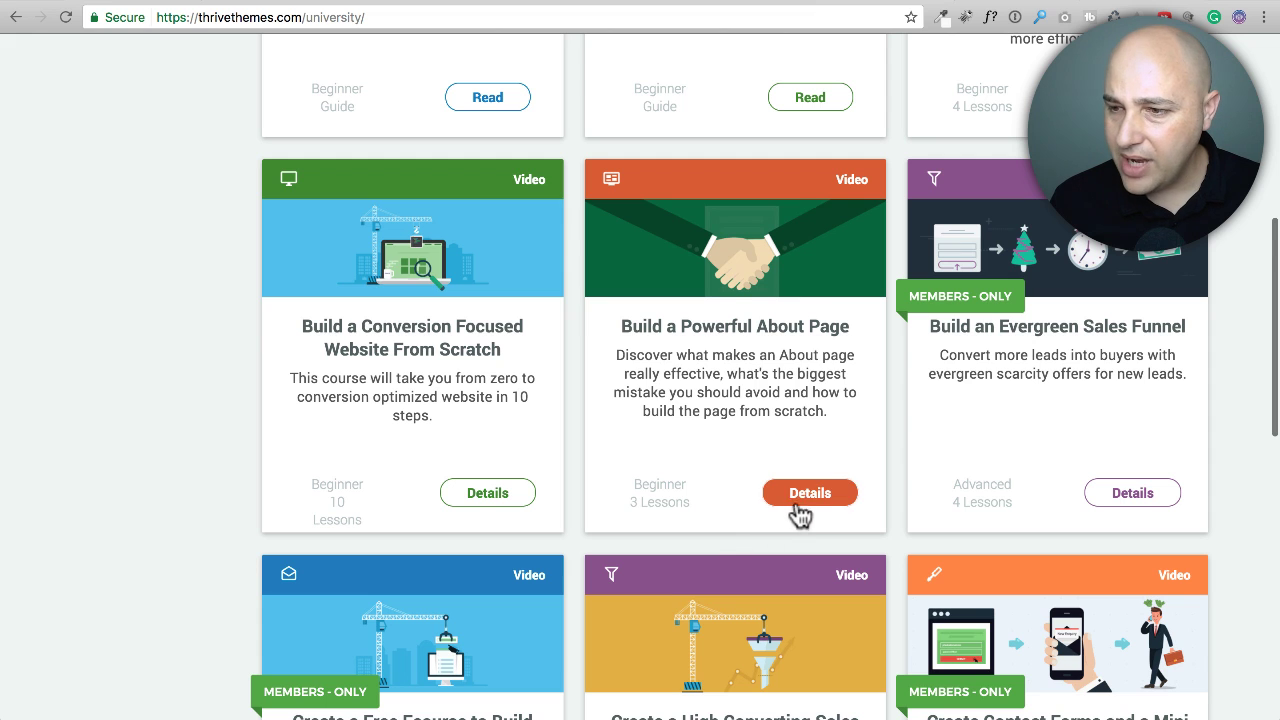
Open the details of the Build a Conversion Focused Website From Scratch course and examine its lesson list and progress display
left_click(490, 500)
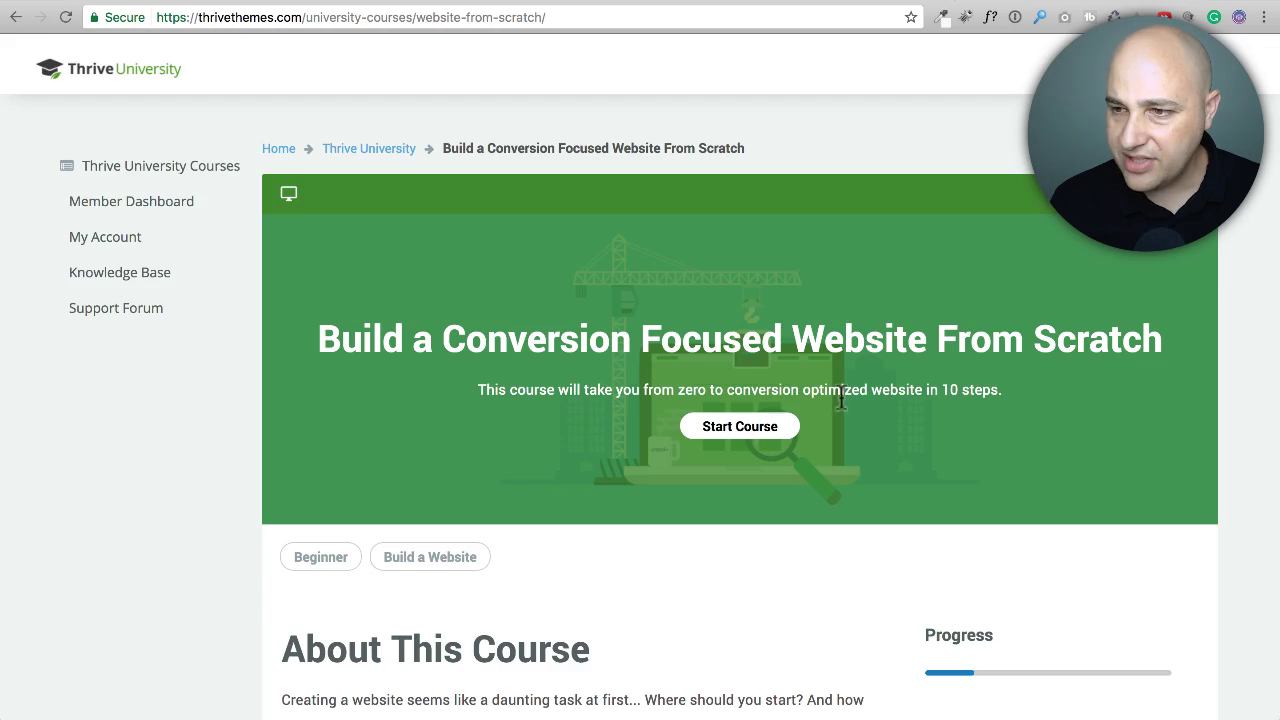
scroll(601, 300, "down", 5)
scroll(613, 297, "down", 4)
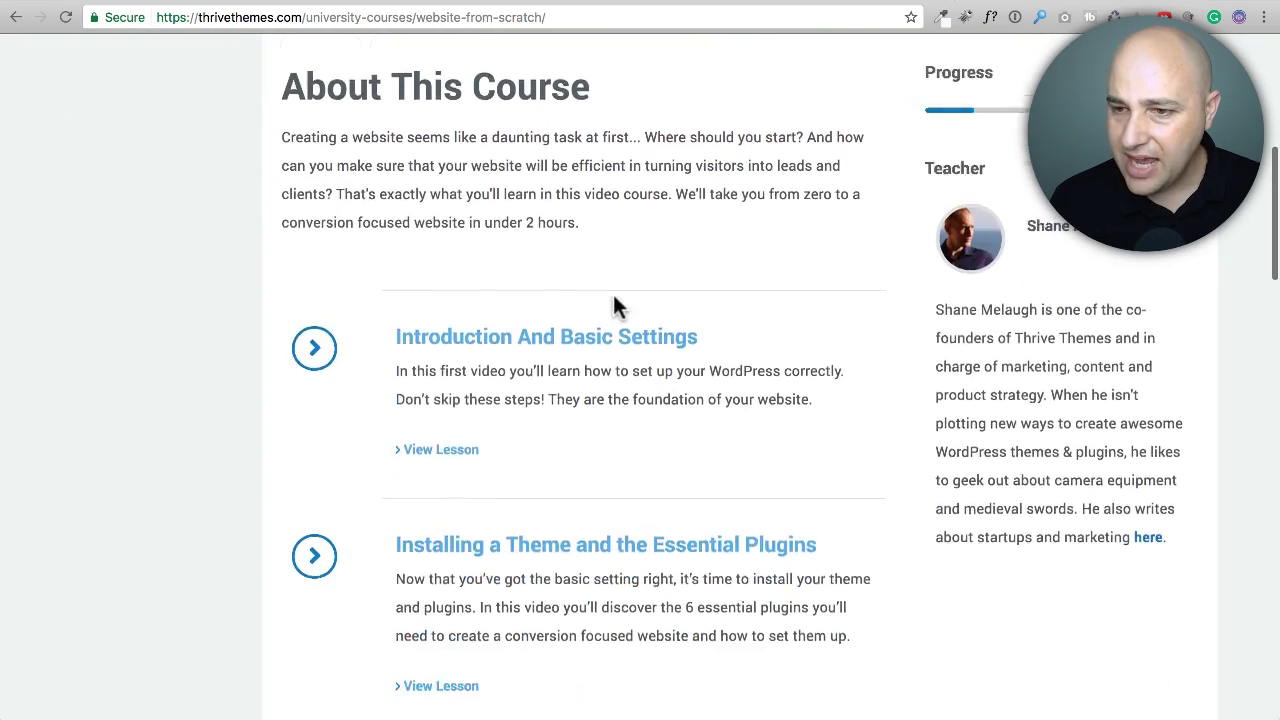
scroll(480, 106, "up", 2)
scroll(486, 305, "down", 5)
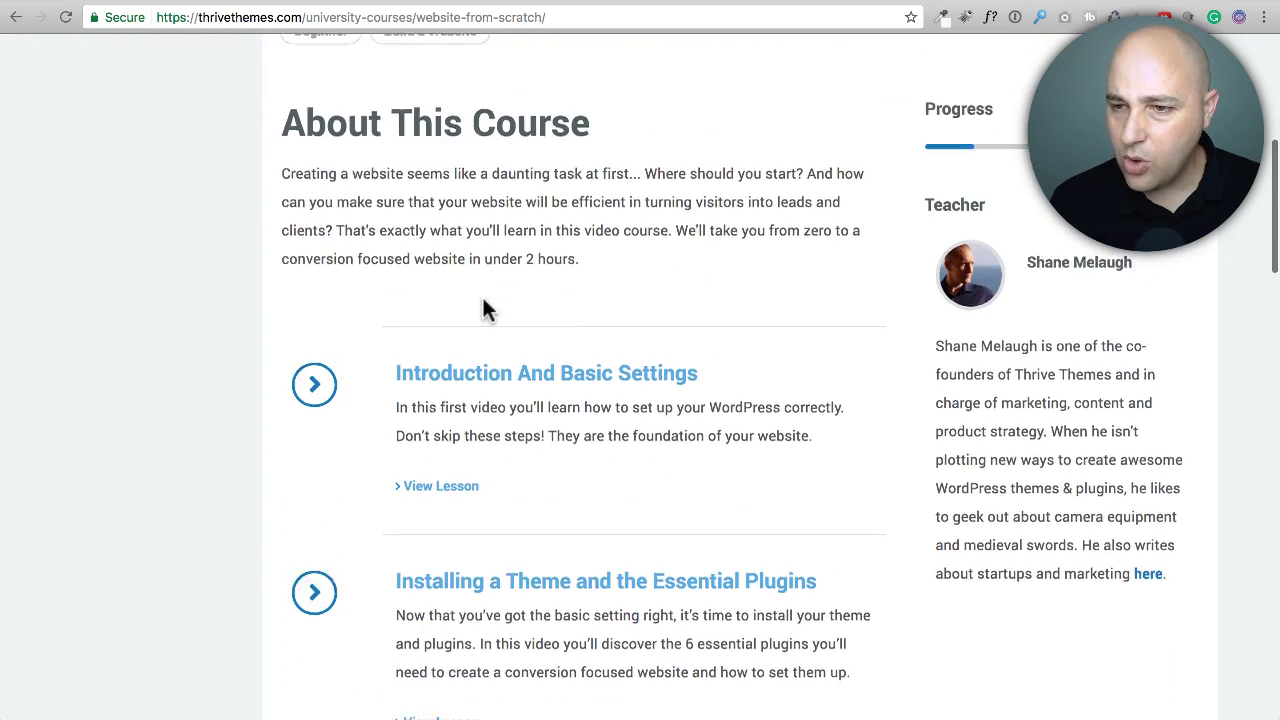
scroll(449, 489, "up", 1)
scroll(560, 415, "down", 6)
scroll(559, 405, "down", 2)
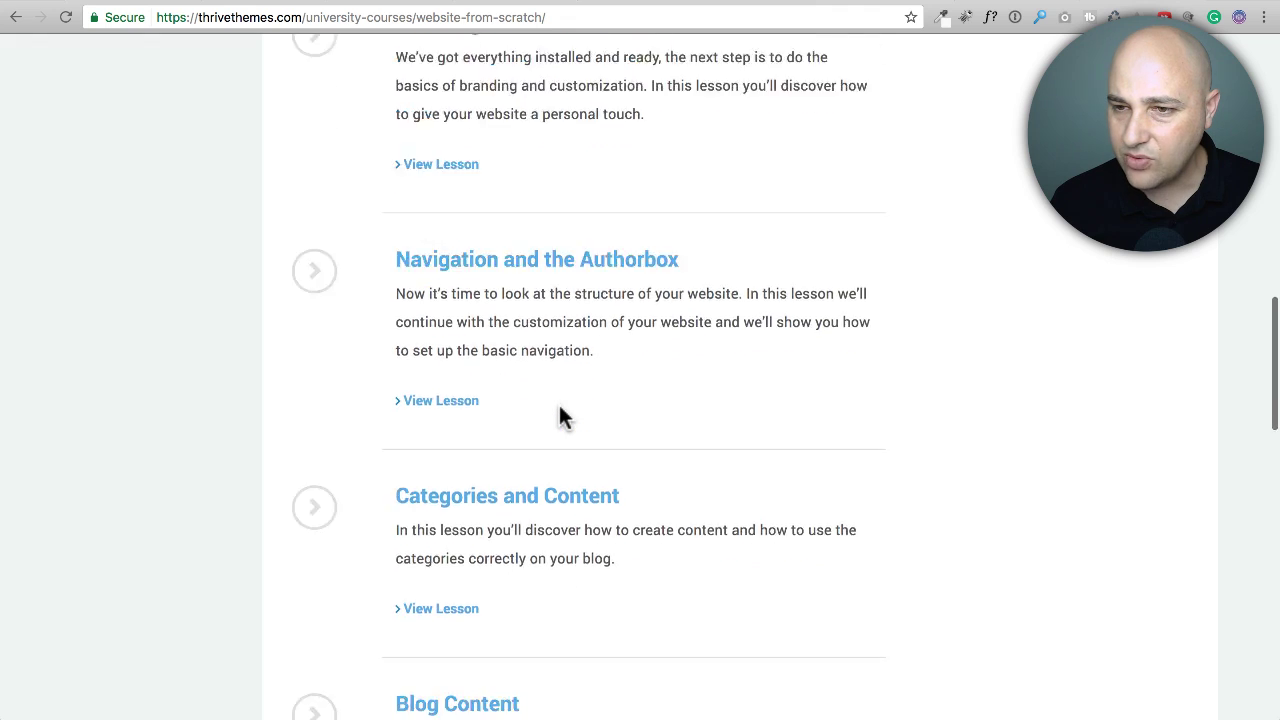
scroll(559, 405, "up", 6)
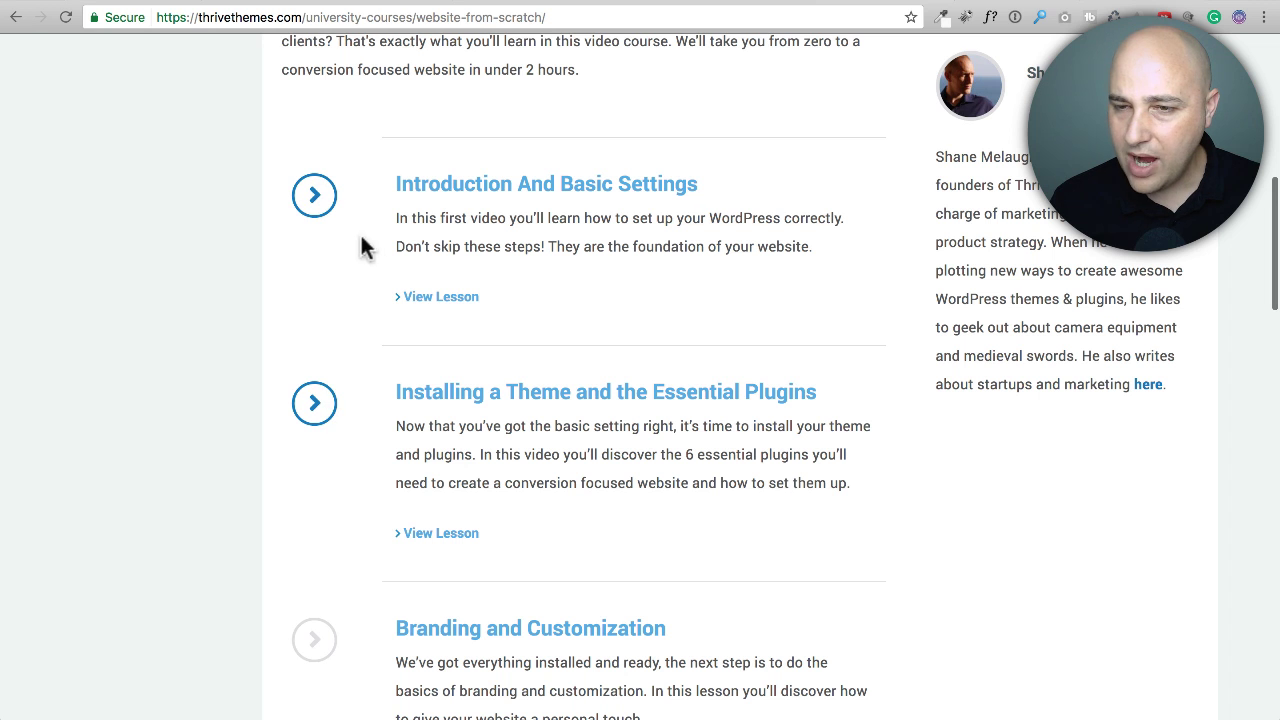
scroll(350, 543, "down", 3)
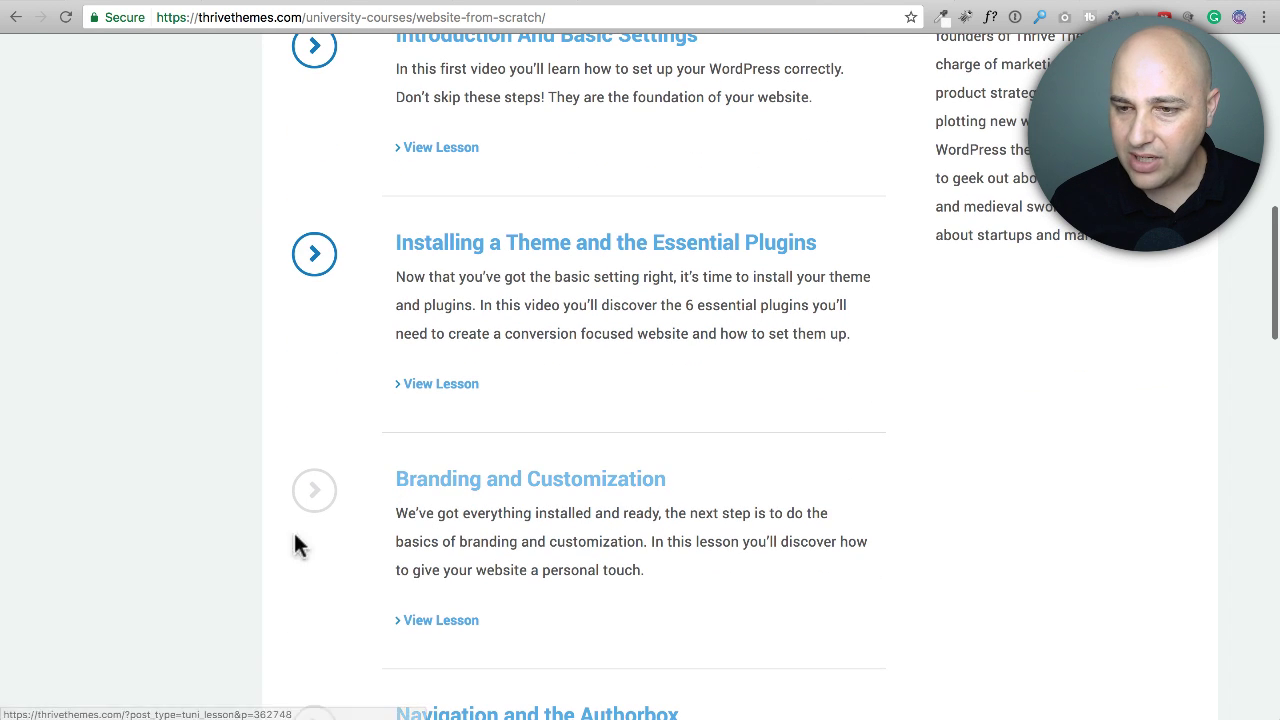
scroll(690, 530, "up", 7)
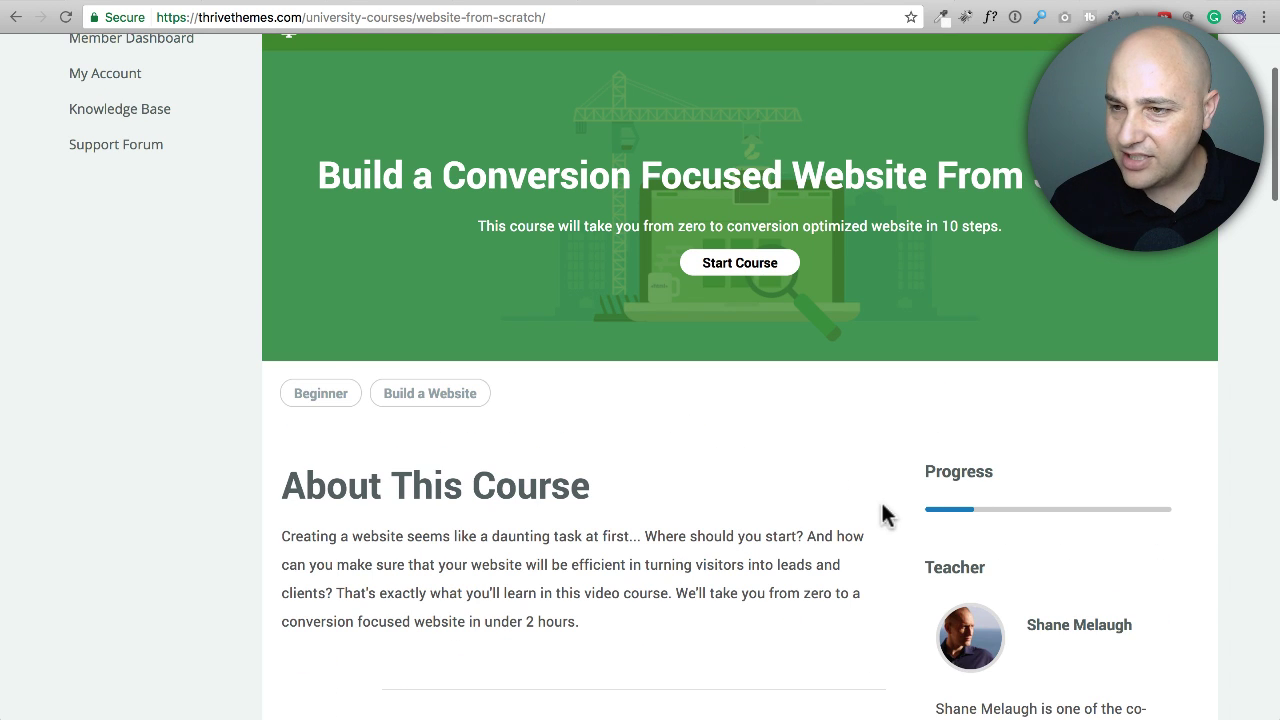
scroll(624, 550, "down", 7)
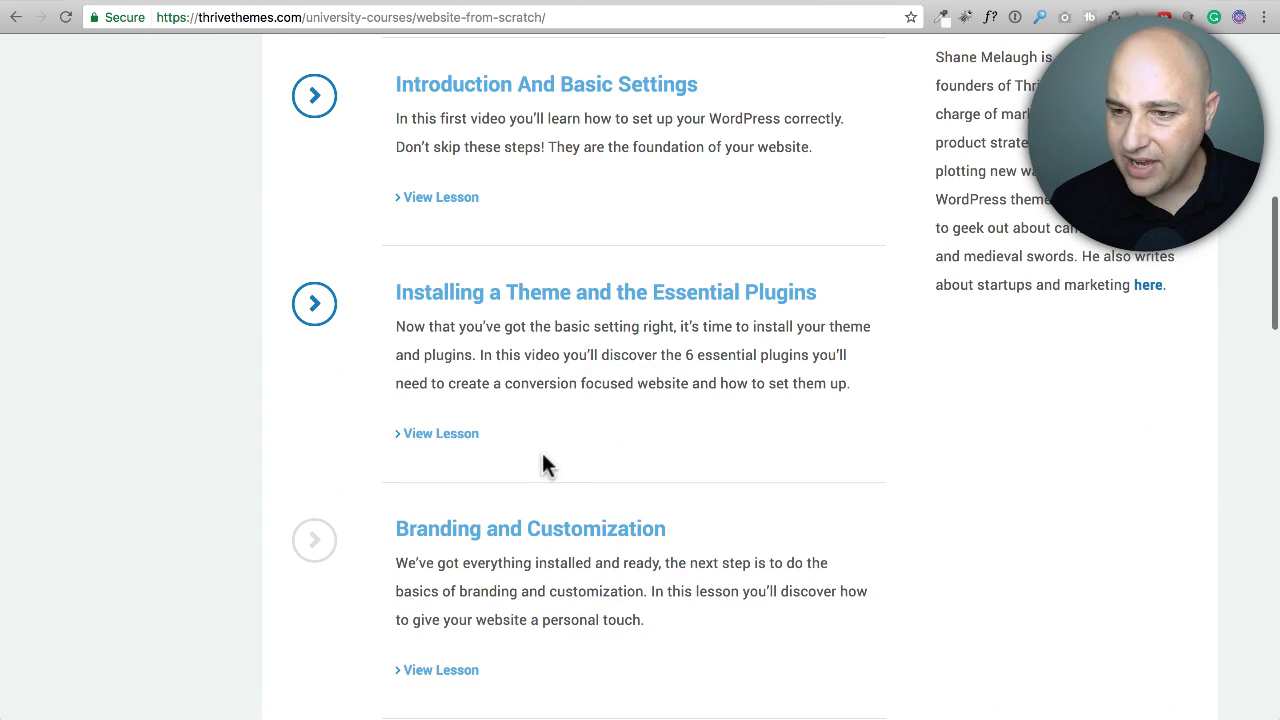
Review the Introduction And Basic Settings lesson page, including its course lessons list, and return to the Thrive University course list
left_click(468, 199)
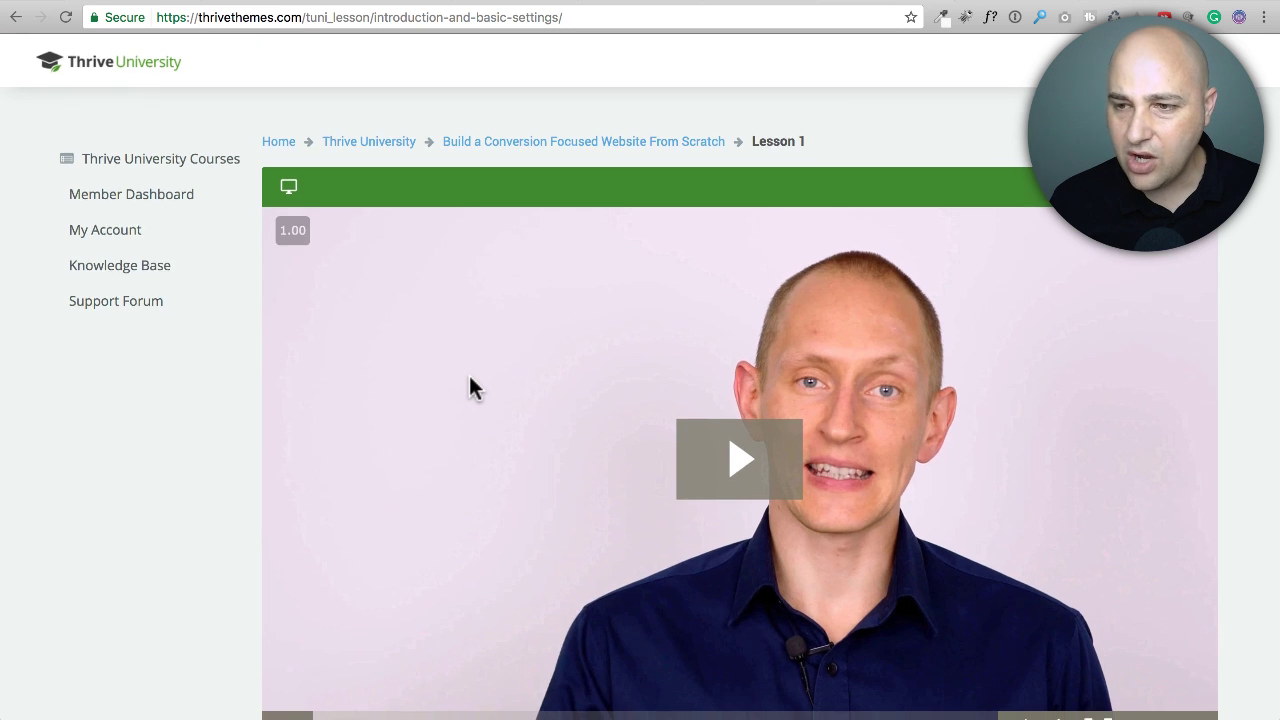
scroll(470, 385, "down", 5)
scroll(470, 390, "down", 5)
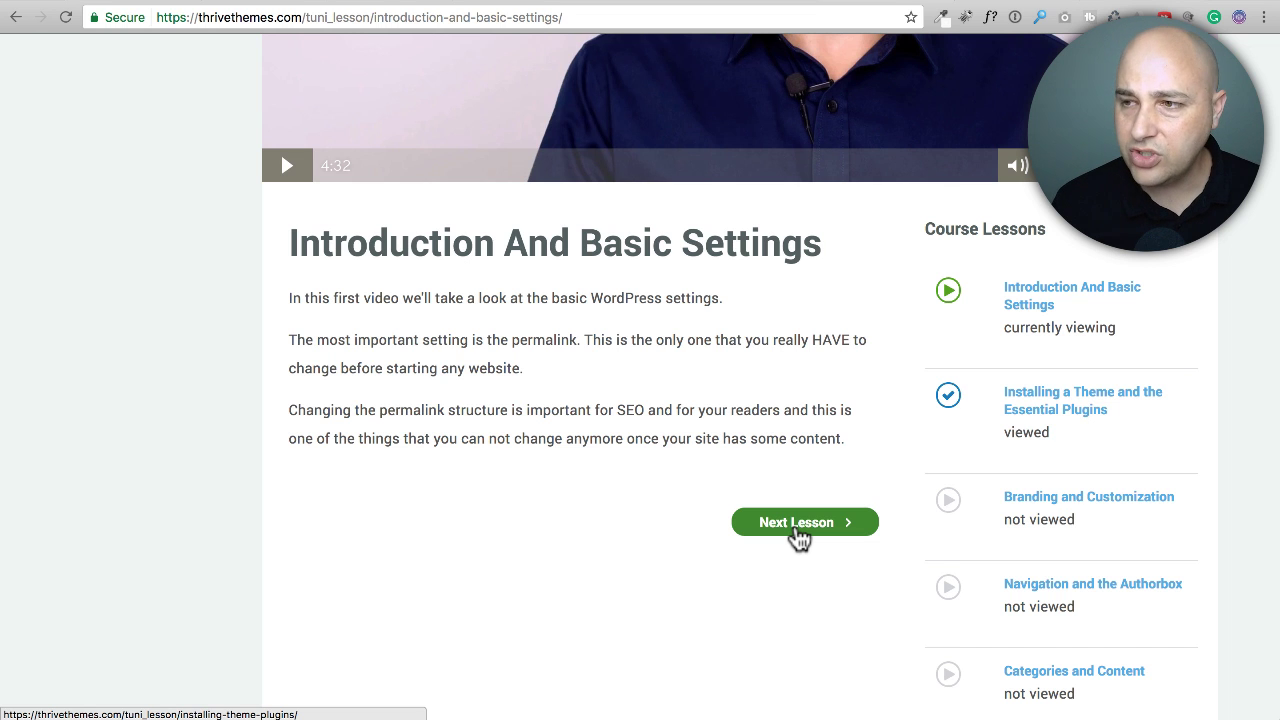
scroll(800, 537, "up", 6)
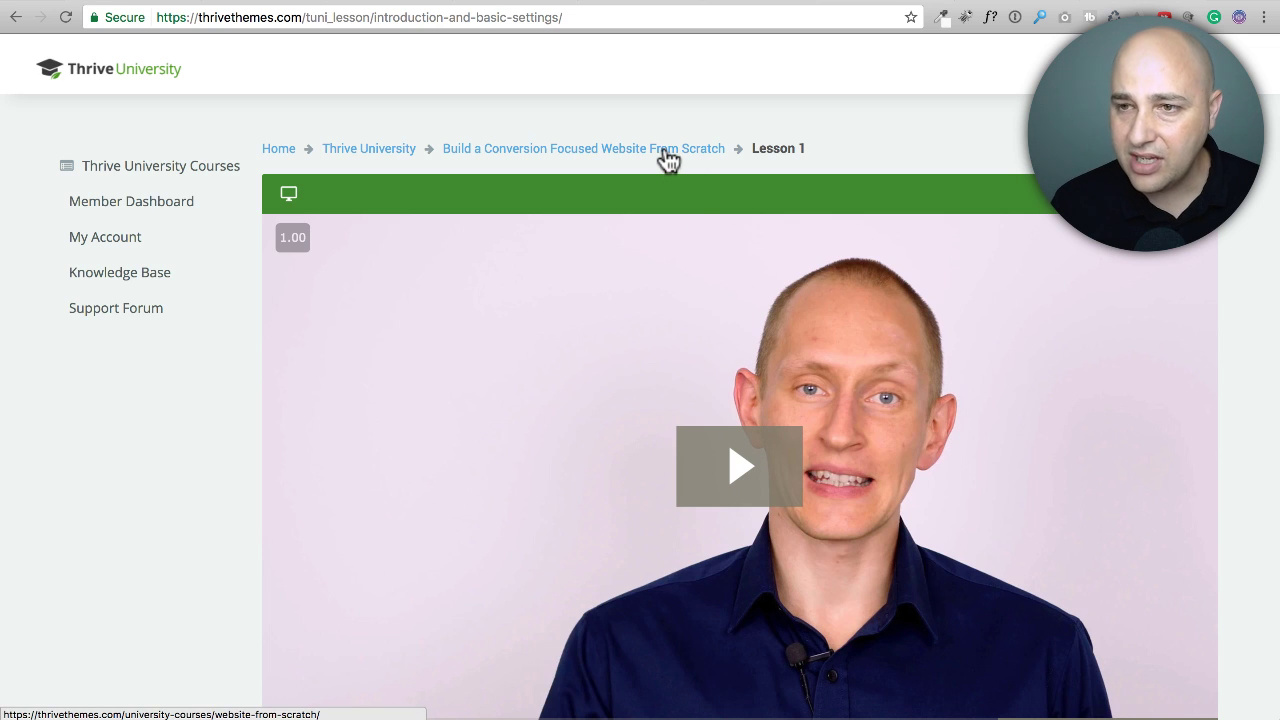
left_click(366, 152)
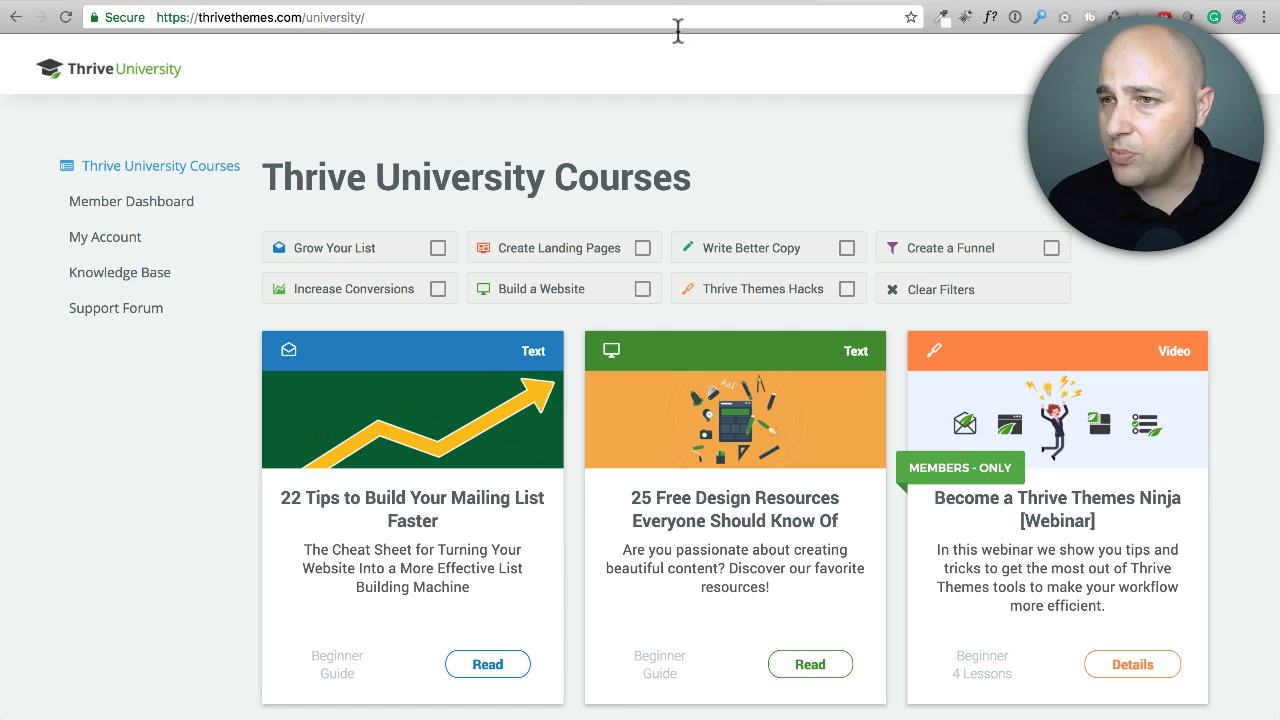
Switch back to the Thrive Apprentice announcement page and view its introduction video area
left_click(657, 1)
scroll(591, 308, "down", 2)
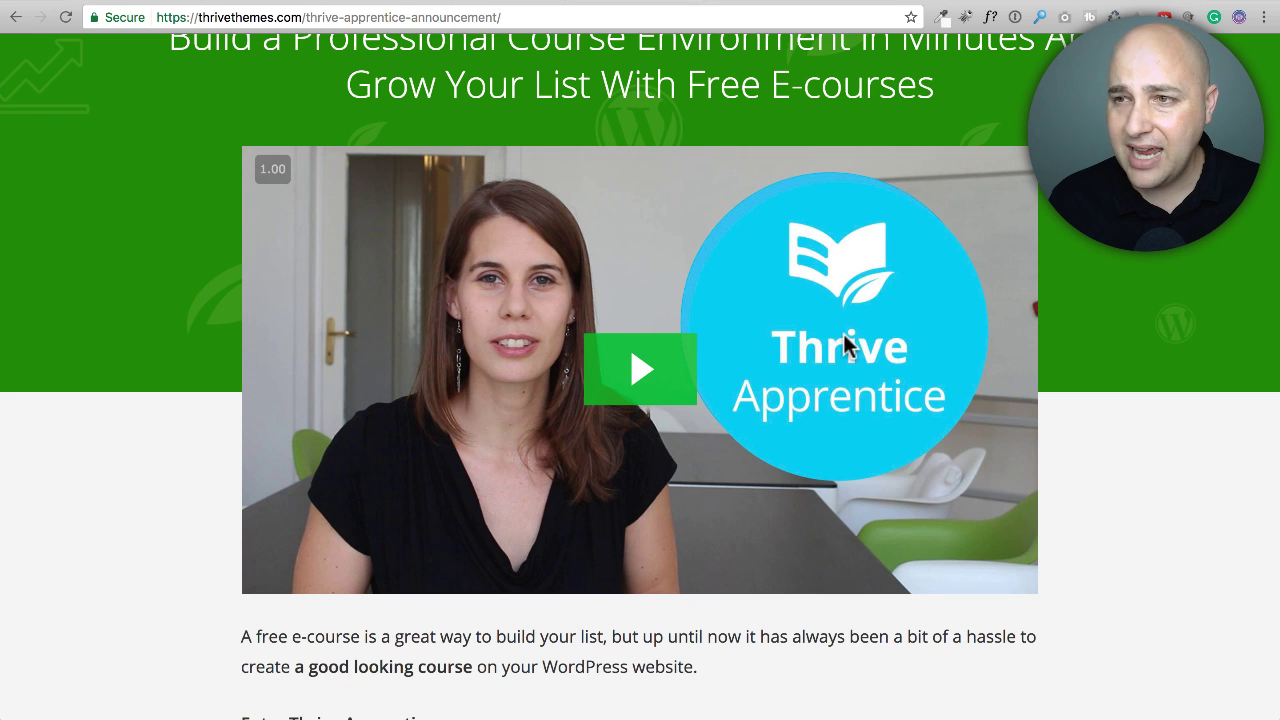
scroll(780, 305, "up", 2)
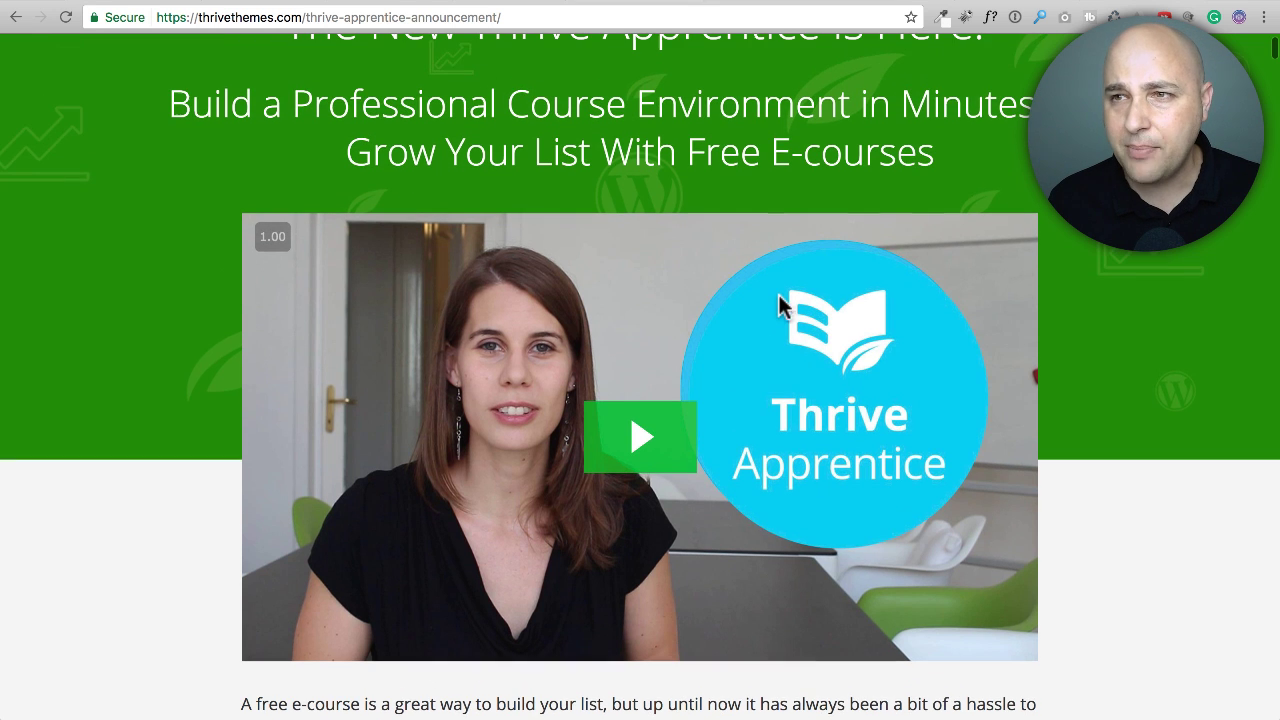
Switch to the Thrive Themes Member Dashboard and look over the downloadable plugins
left_click(760, 3)
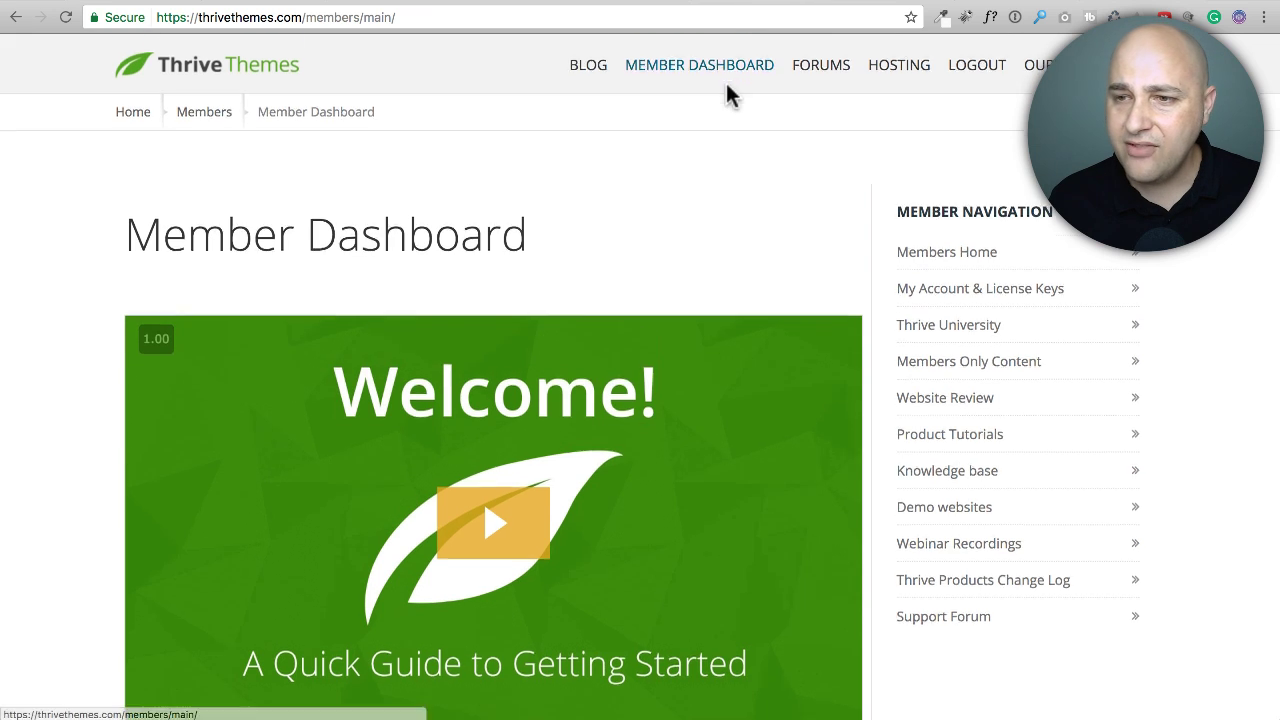
scroll(723, 109, "down", 10)
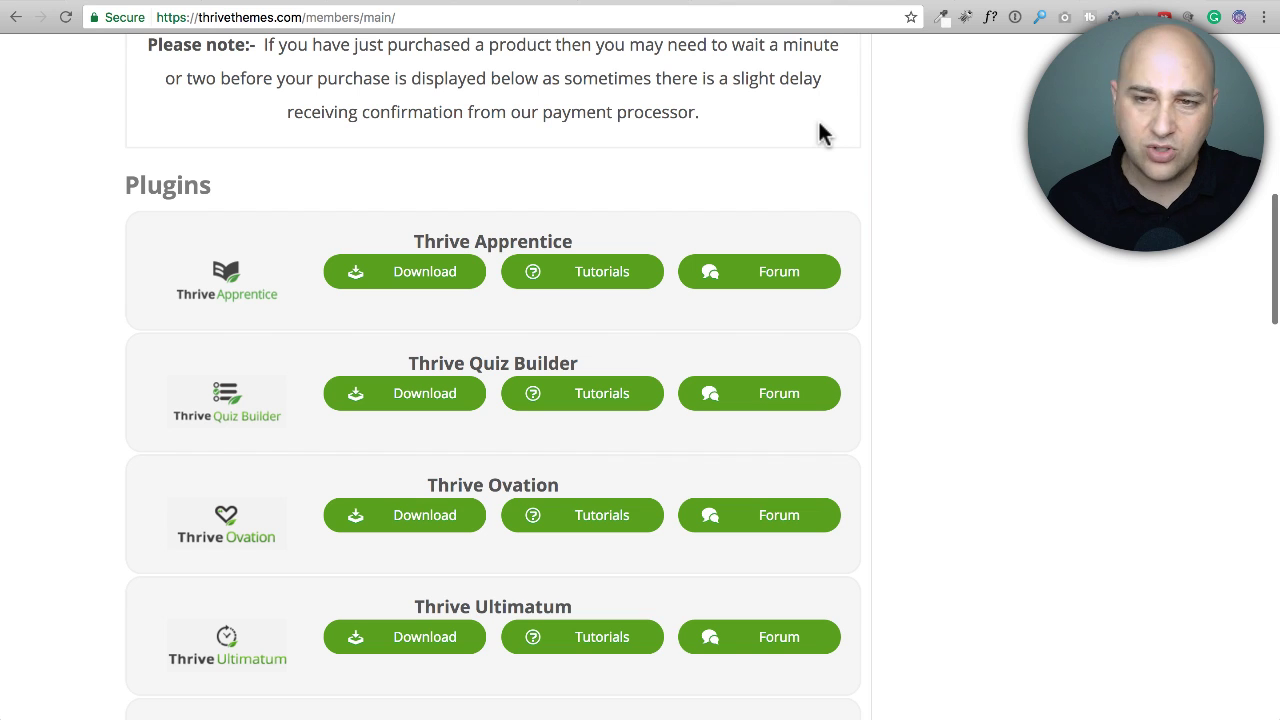
scroll(900, 166, "down", 3)
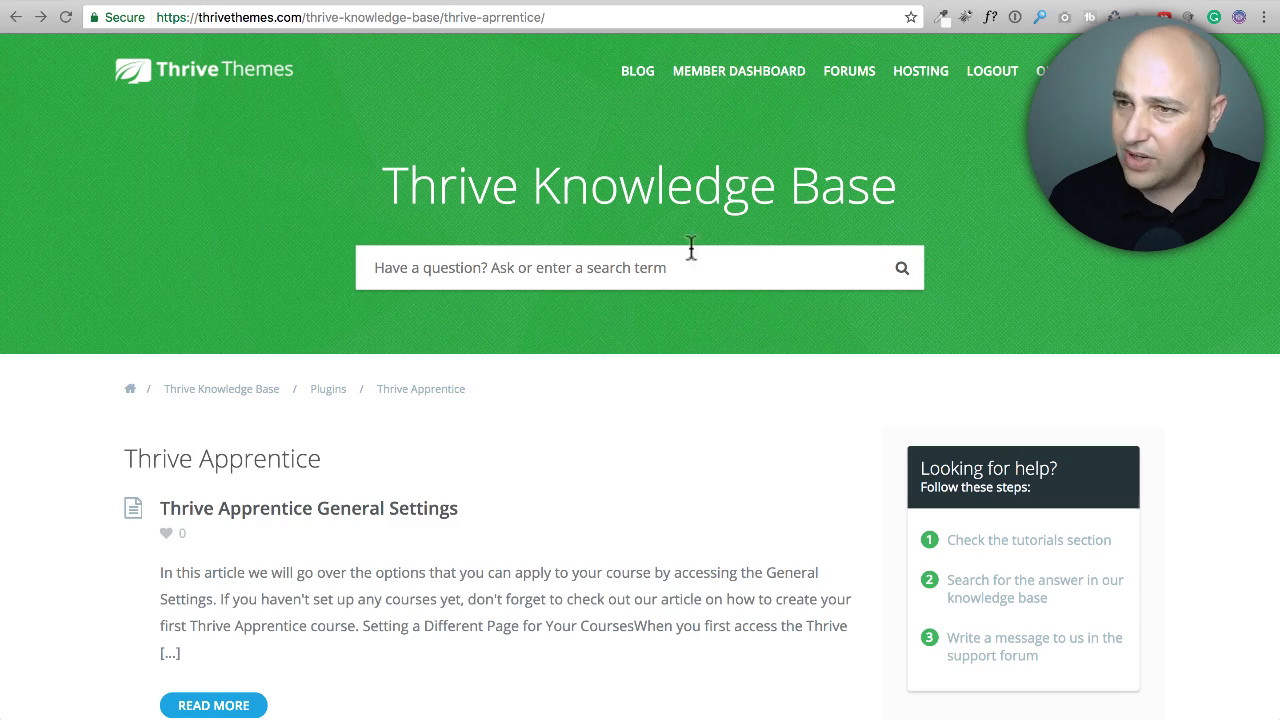
Look through the Thrive Apprentice articles in the Thrive Knowledge Base
scroll(560, 358, "down", 5)
scroll(540, 356, "down", 5)
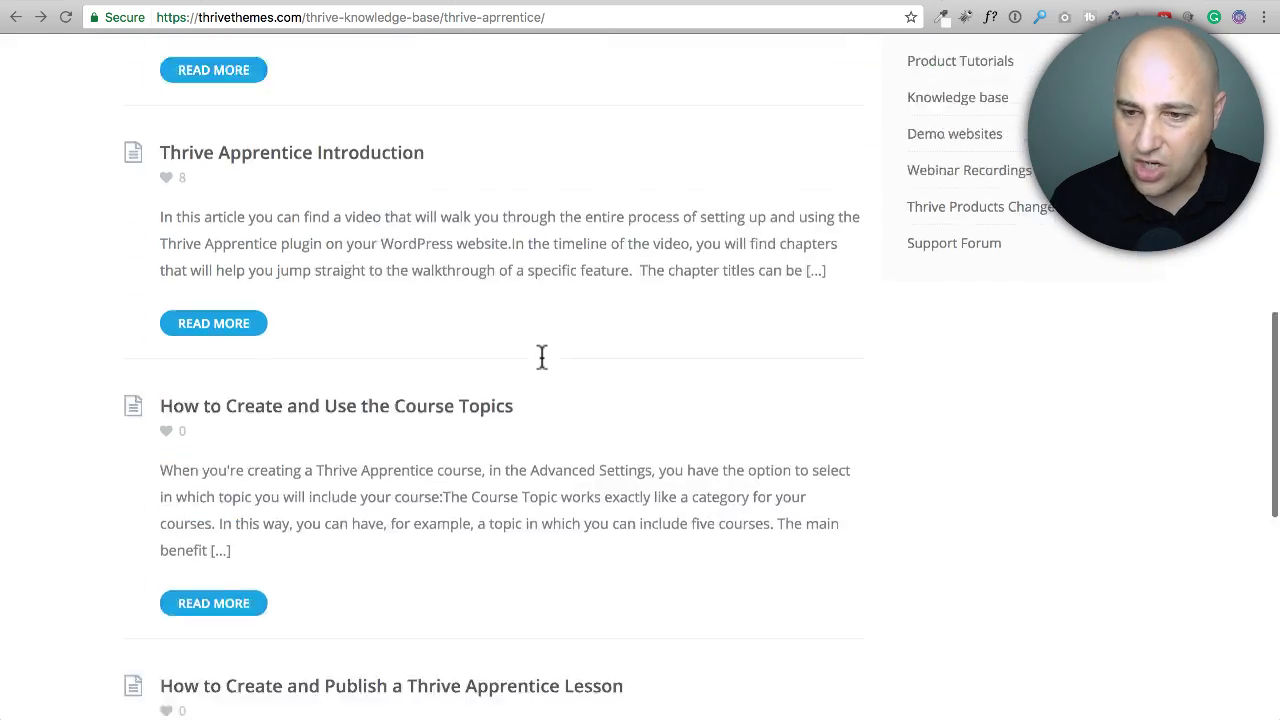
scroll(757, 237, "up", 5)
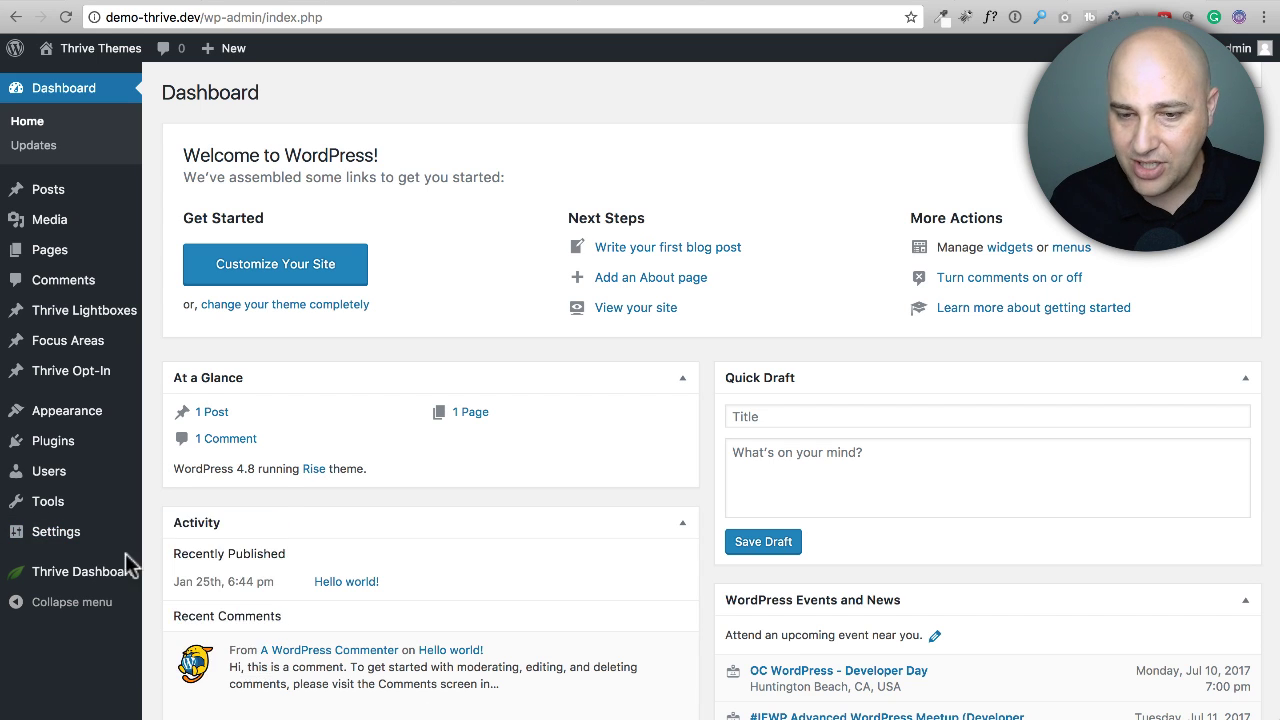
Open Thrive Apprentice from the Thrive Dashboard entries of the demo WordPress site's admin
mouse_move(103, 578)
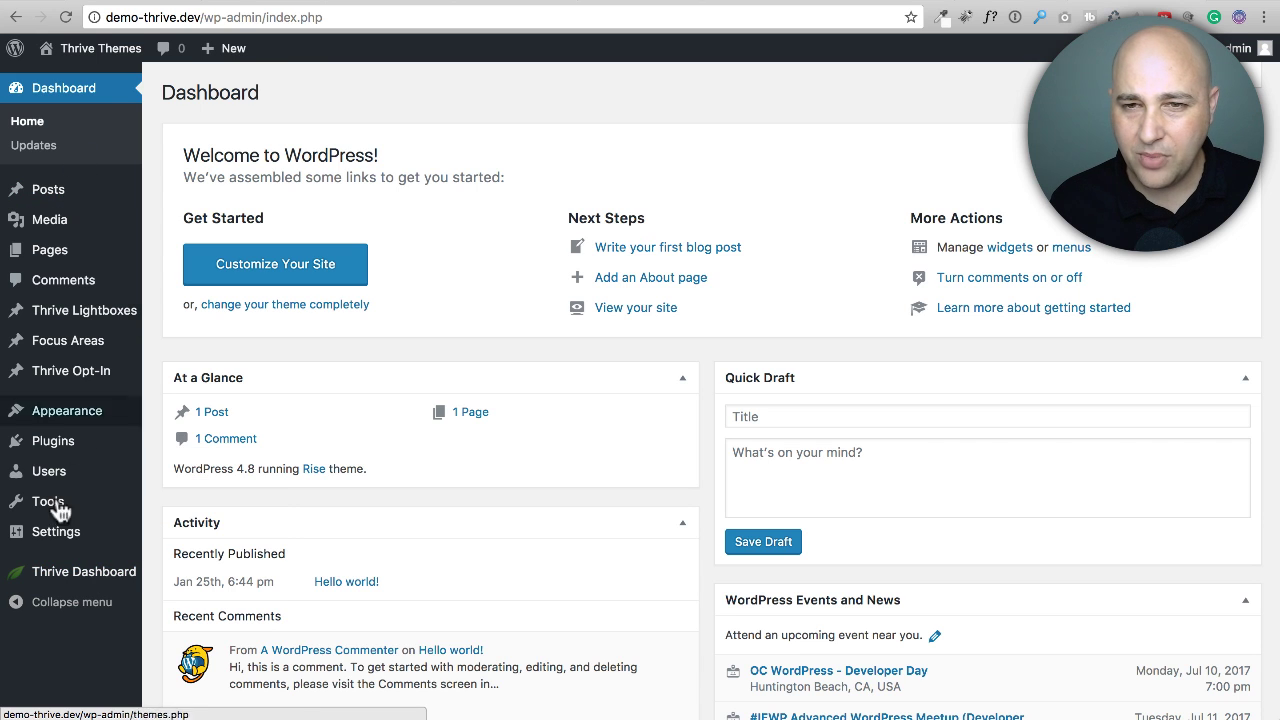
mouse_move(60, 571)
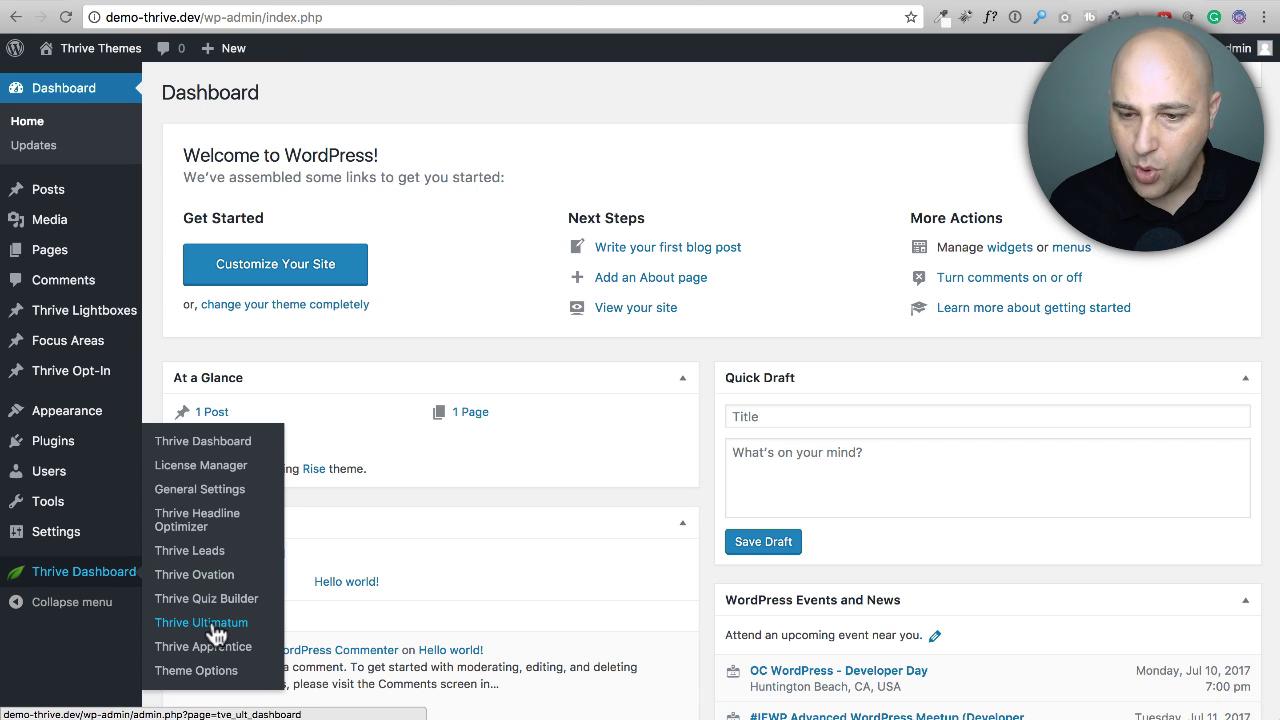
left_click(180, 647)
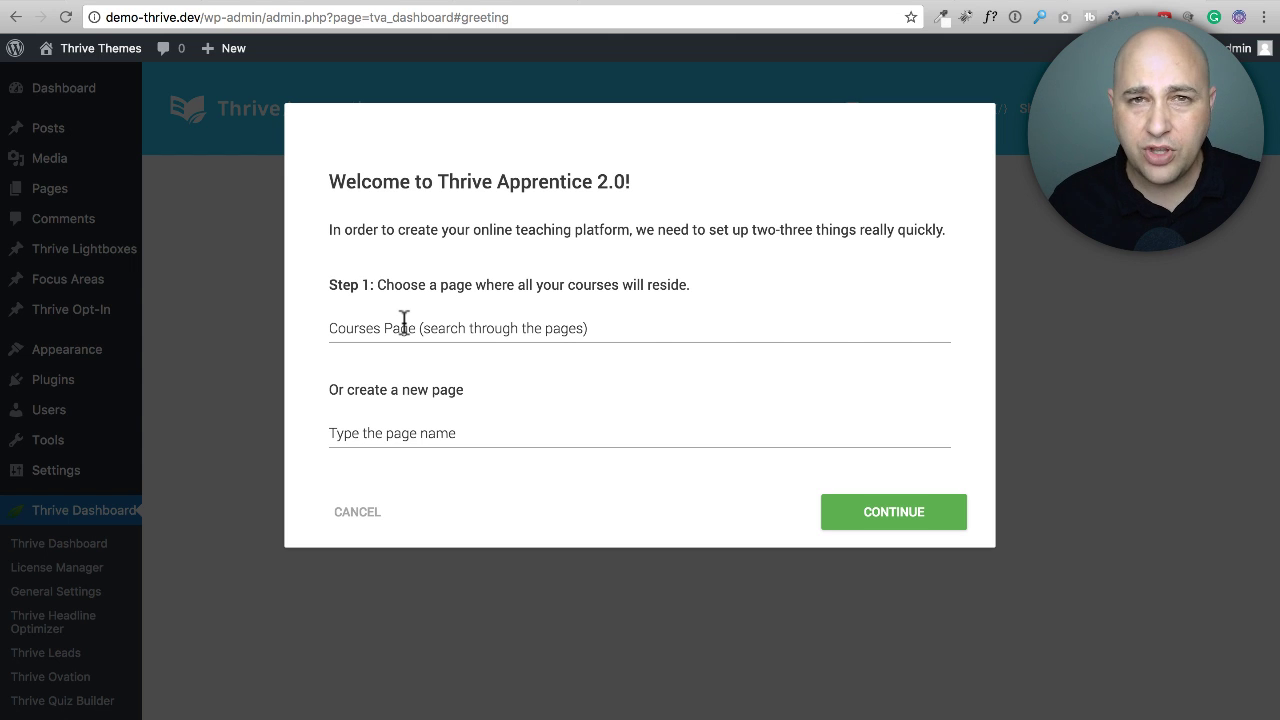
Switch to the Thrive University Courses page and look over the course listing as an example of a courses page
left_click(872, 3)
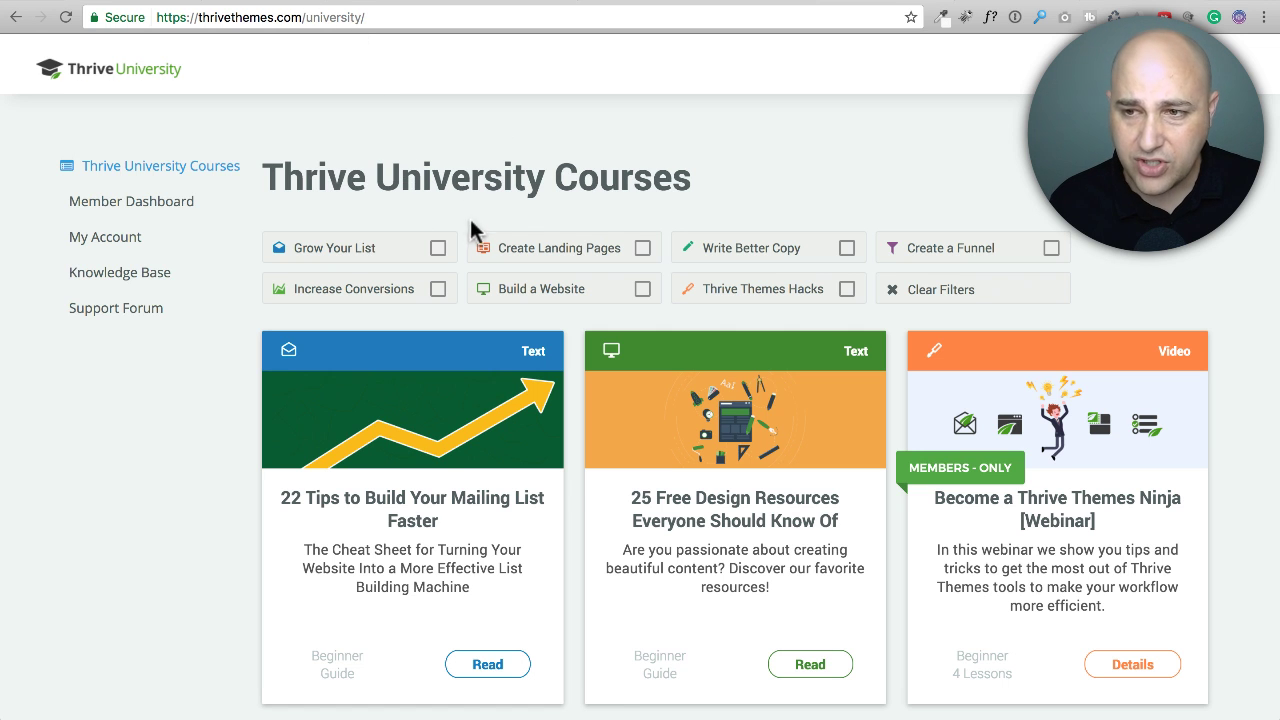
scroll(480, 235, "down", 6)
scroll(545, 293, "up", 6)
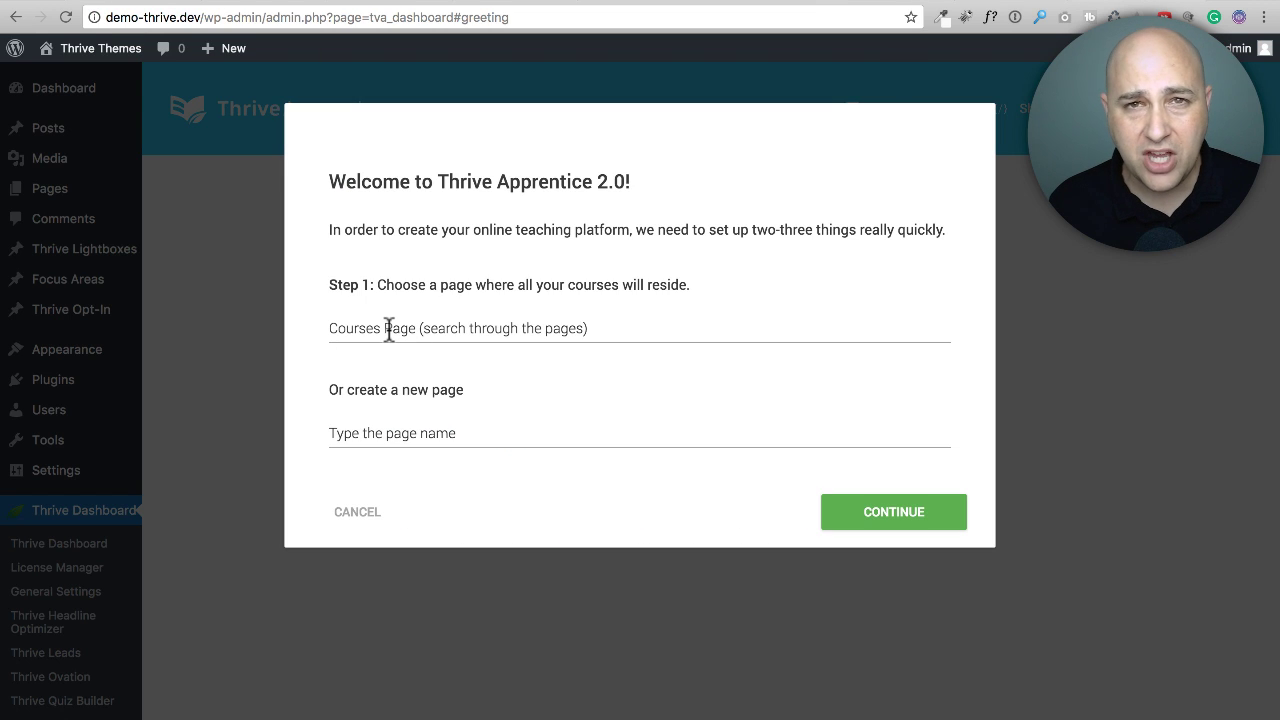
Complete the Thrive Apprentice welcome setup by creating a new courses page named University and loading the default template
left_click(380, 433)
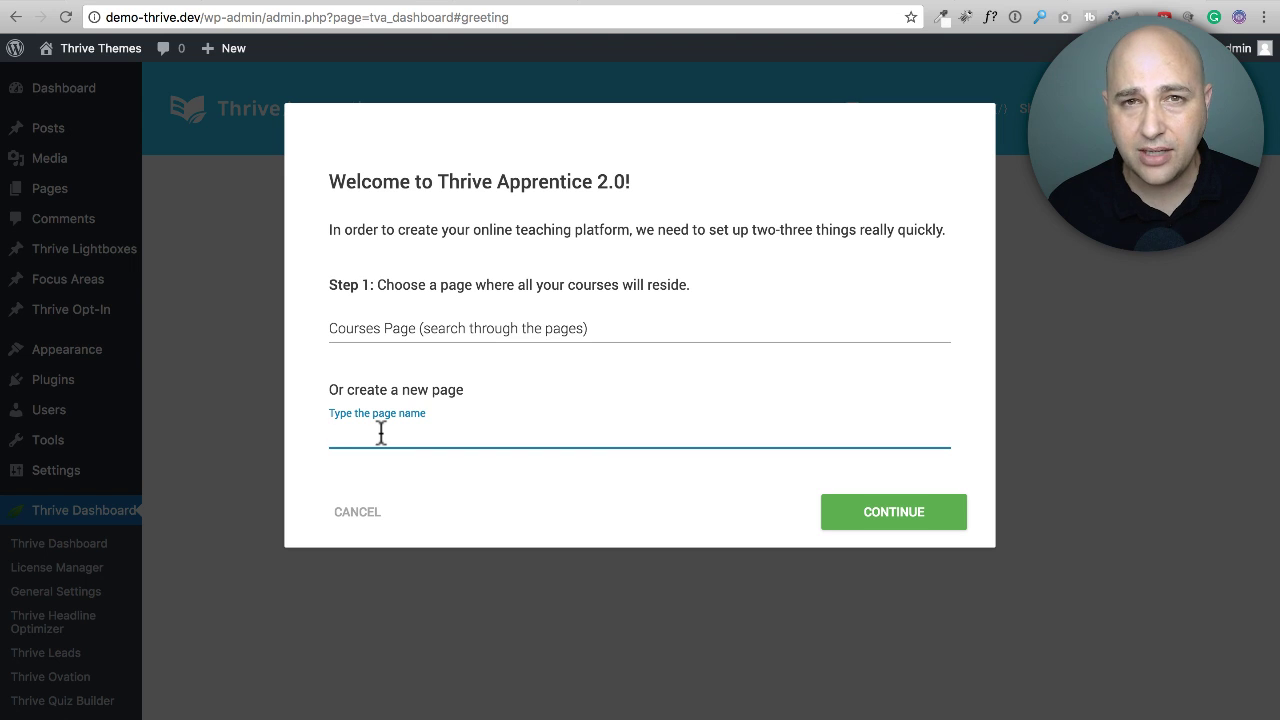
type("University")
left_click(914, 512)
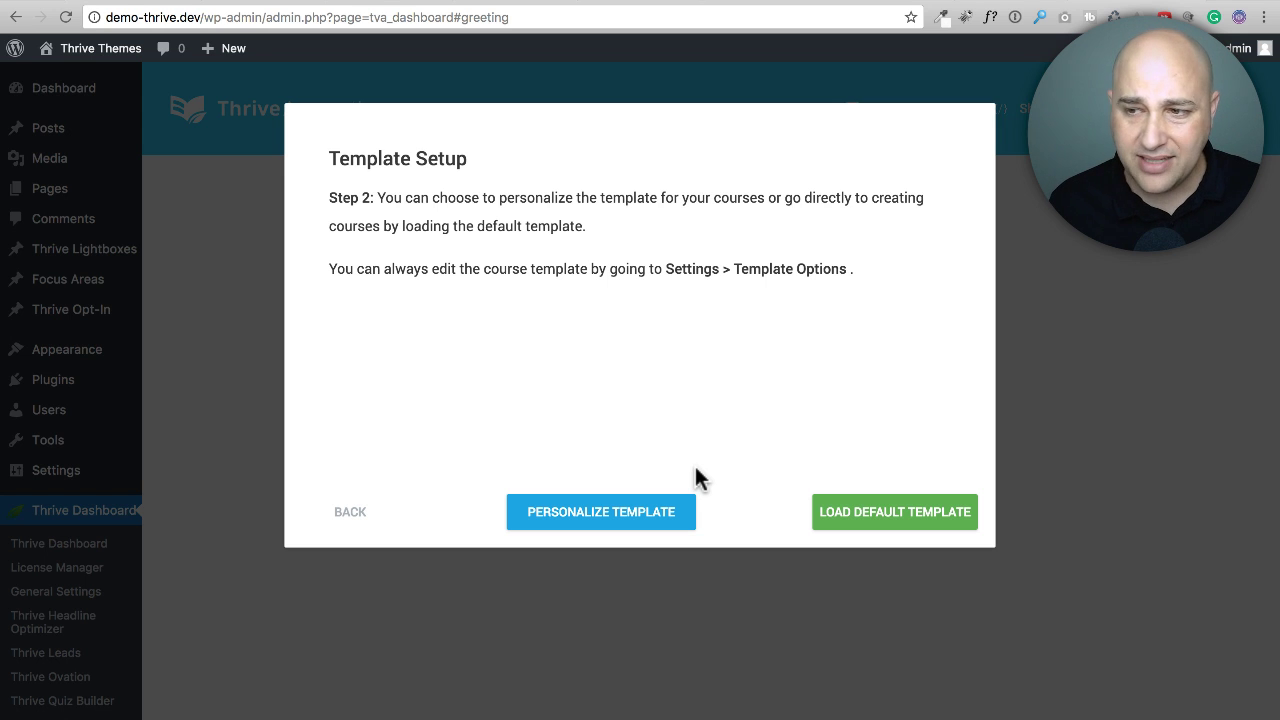
left_click(898, 522)
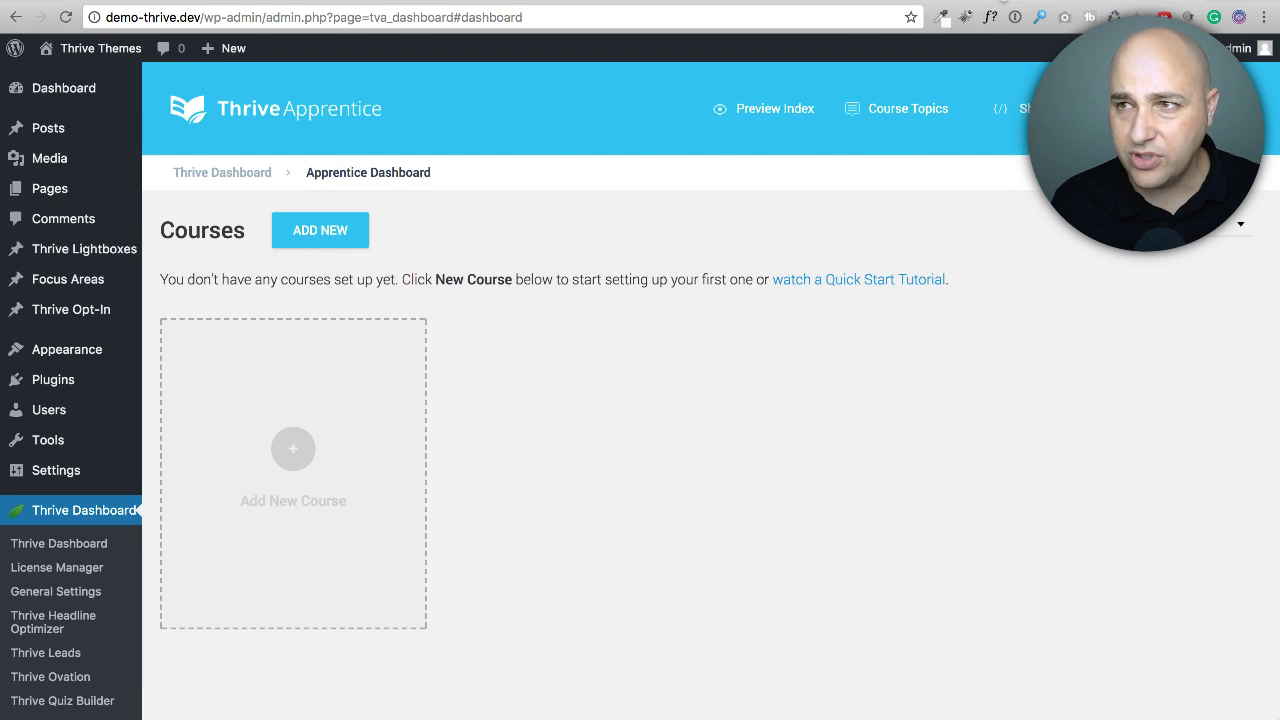
Add a new course from the Apprentice Dashboard
left_click(997, 4)
left_click(1133, 4)
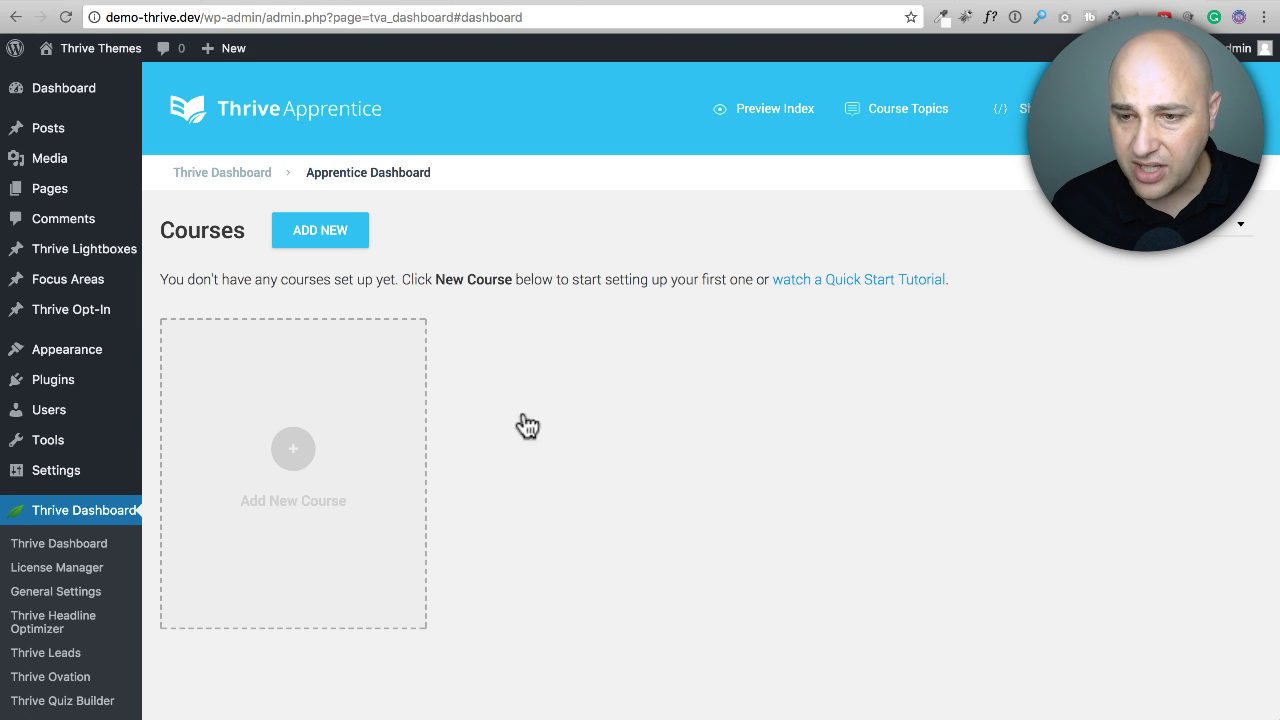
left_click(295, 453)
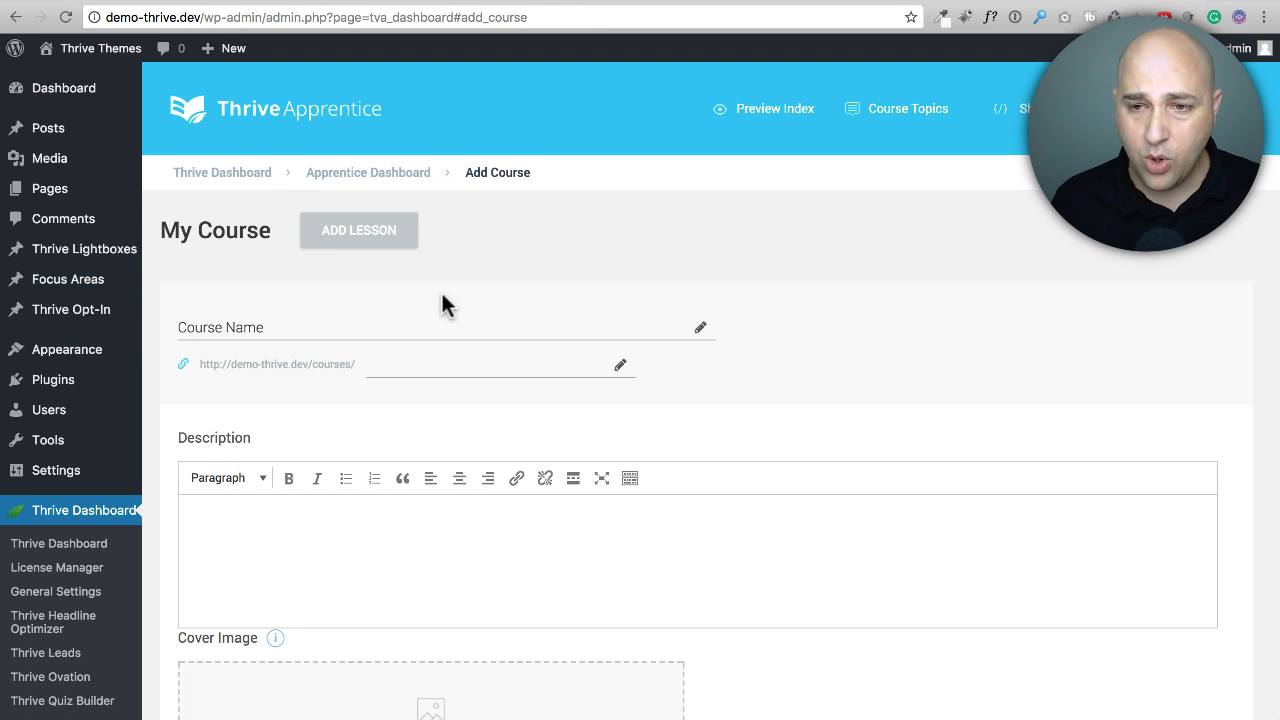
scroll(417, 314, "down", 2)
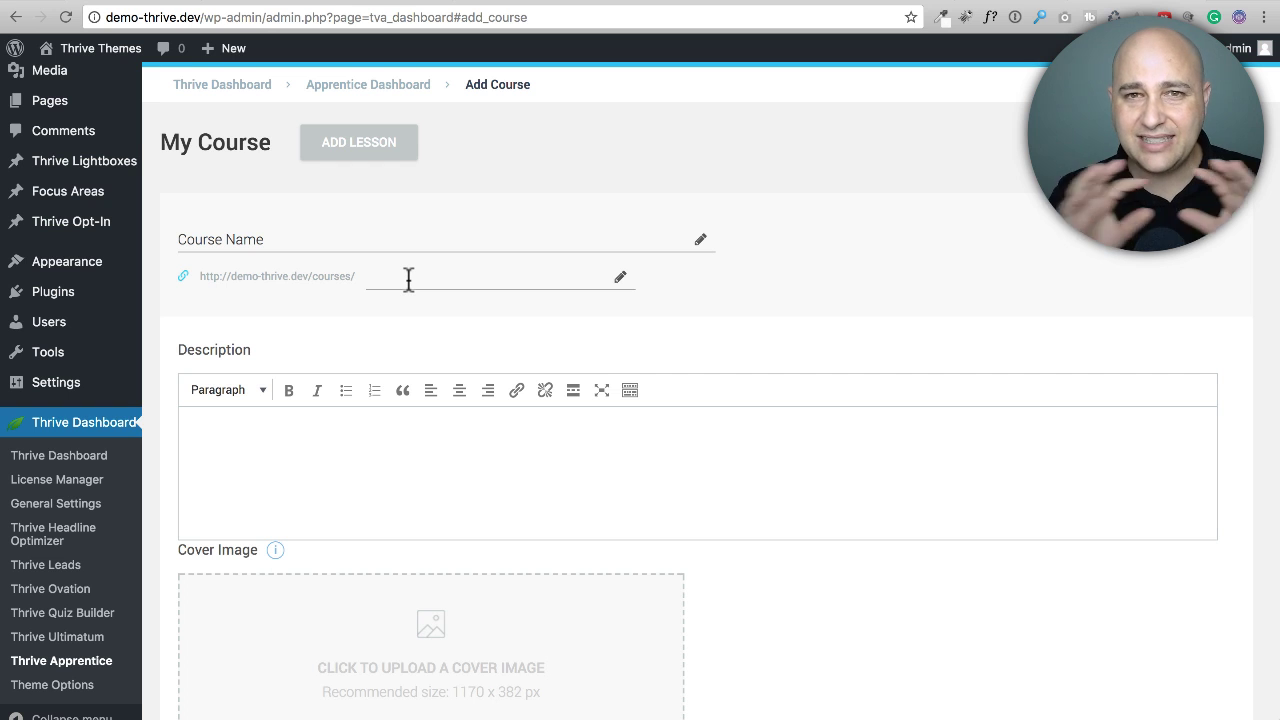
Open the details of the Build a Conversion Focused Website From Scratch course on the Thrive University page
left_click(909, 4)
scroll(374, 474, "down", 5)
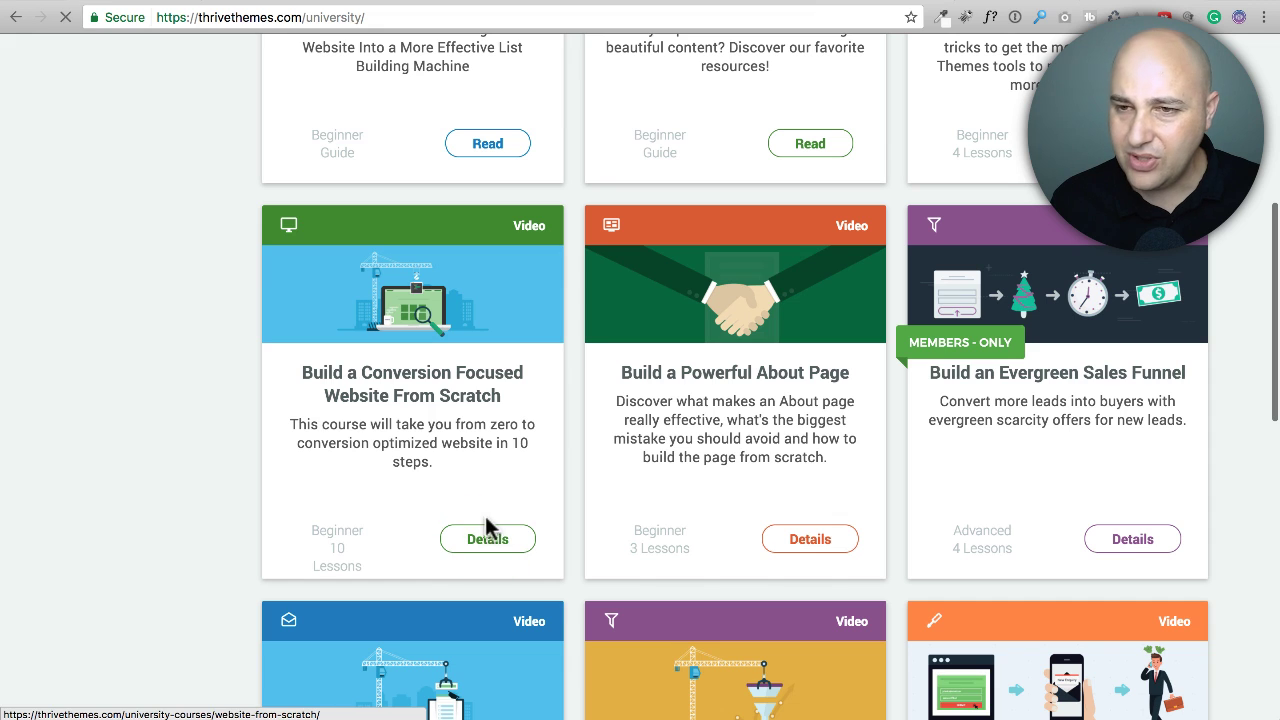
left_click(491, 530)
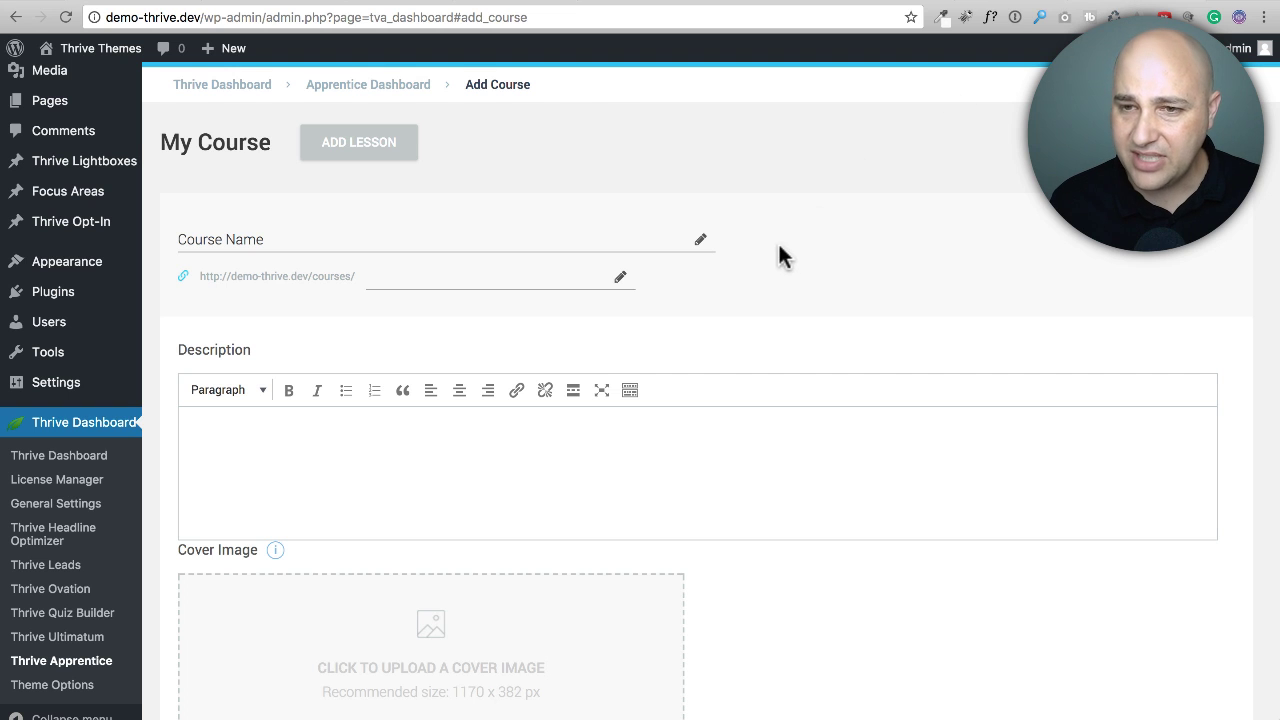
Look over the description and cover image fields of the new course and show its advanced settings
scroll(258, 318, "down", 2)
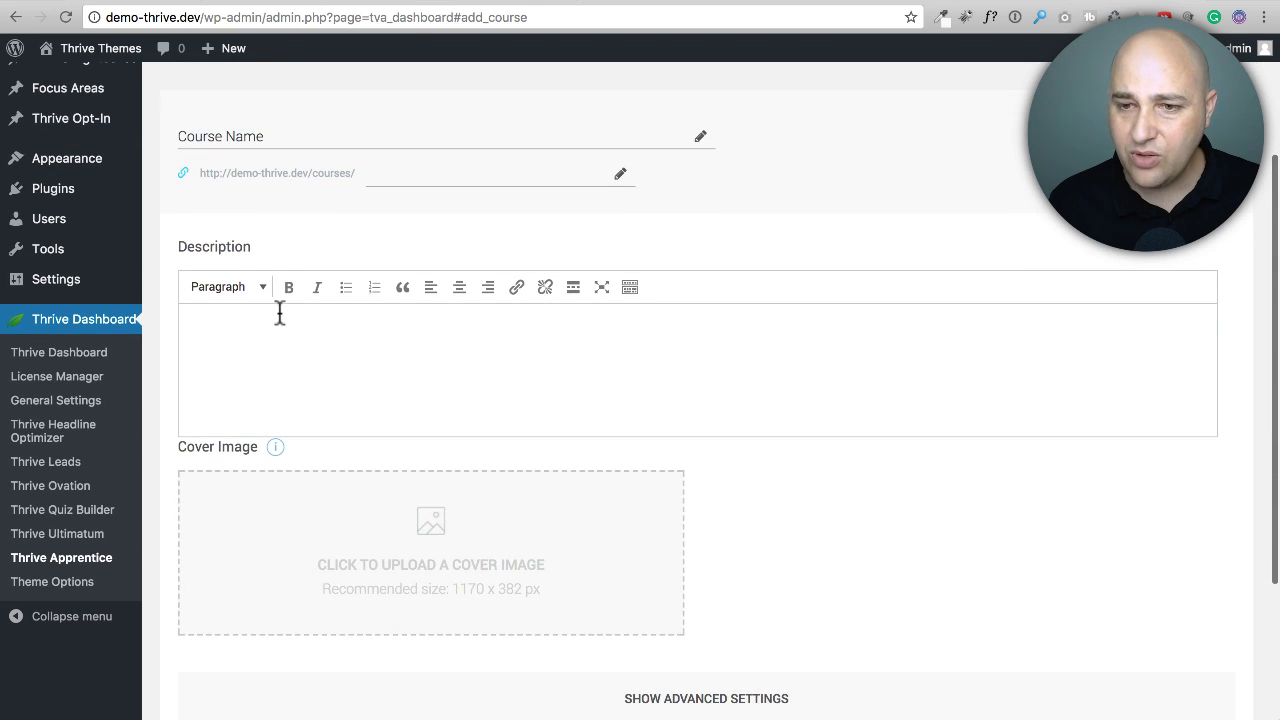
scroll(320, 362, "down", 4)
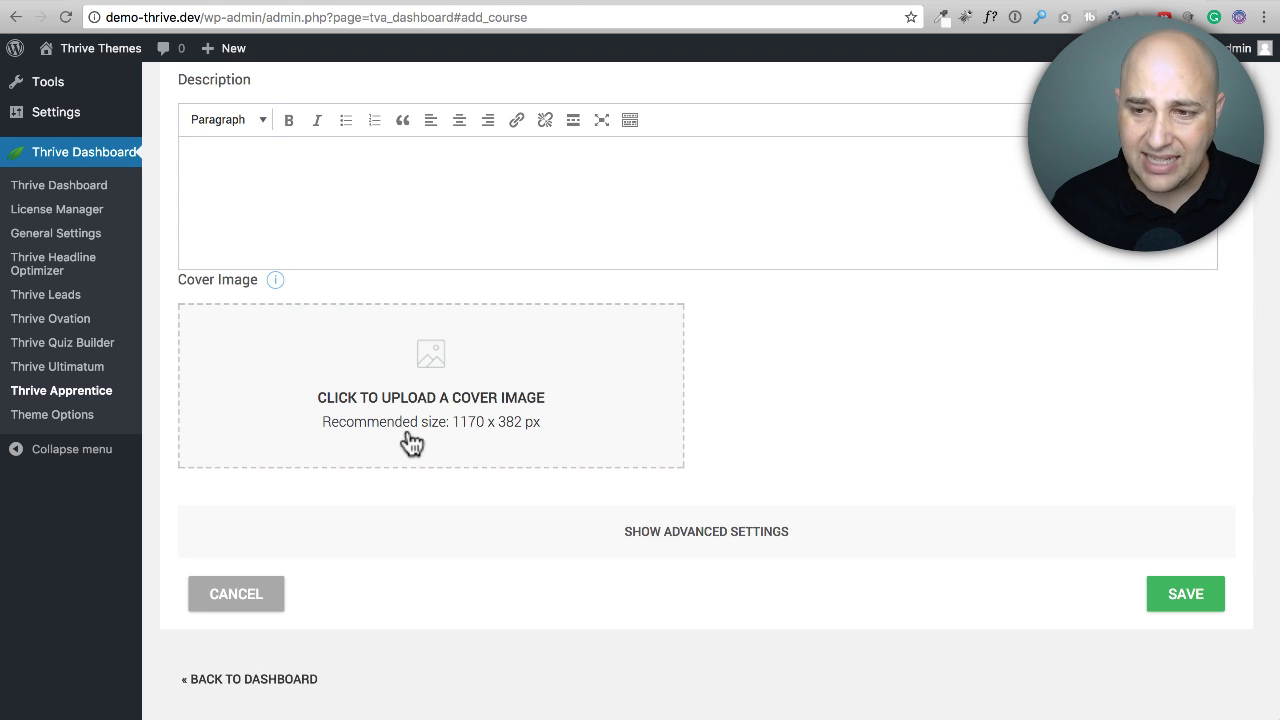
scroll(410, 443, "up", 5)
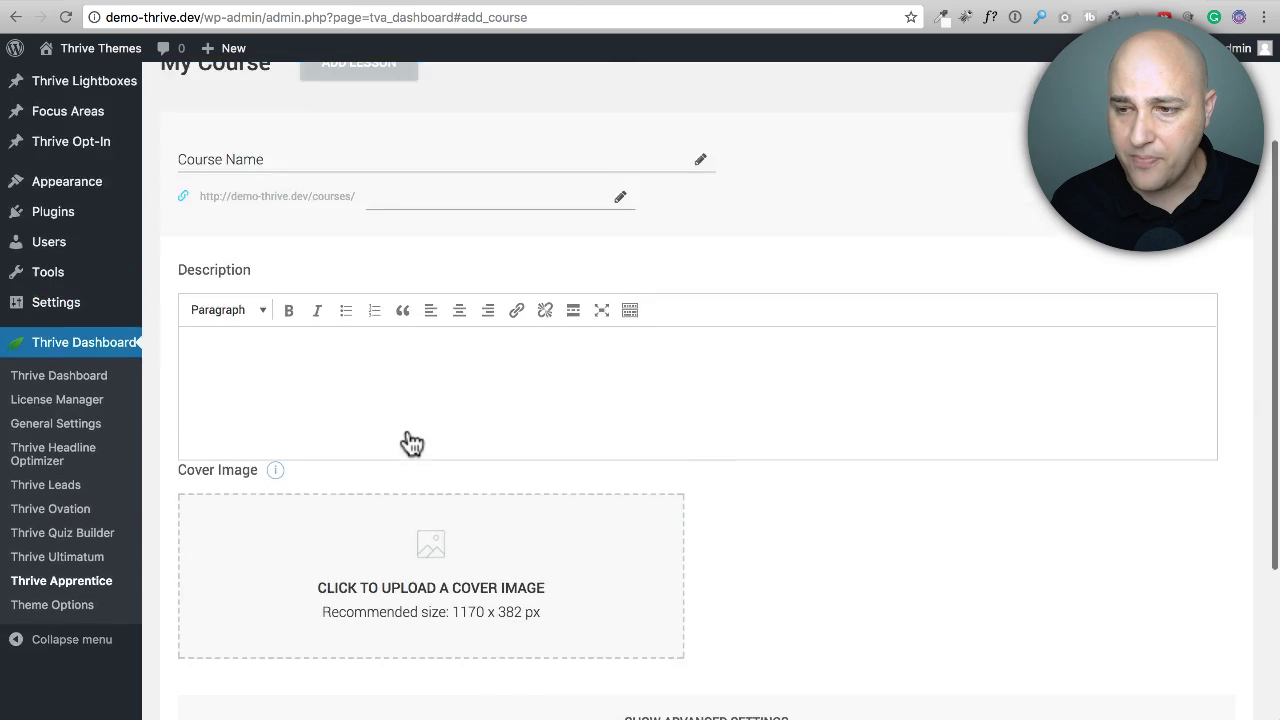
scroll(571, 437, "down", 5)
left_click(688, 490)
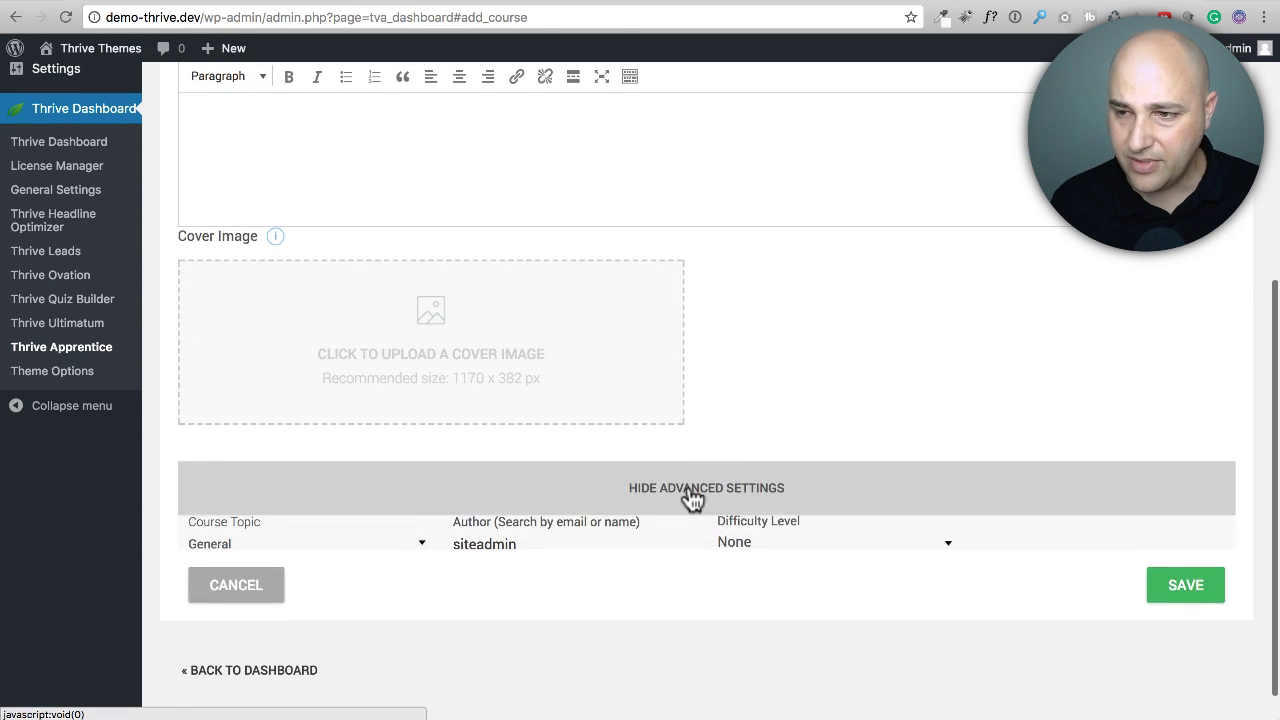
scroll(771, 372, "down", 2)
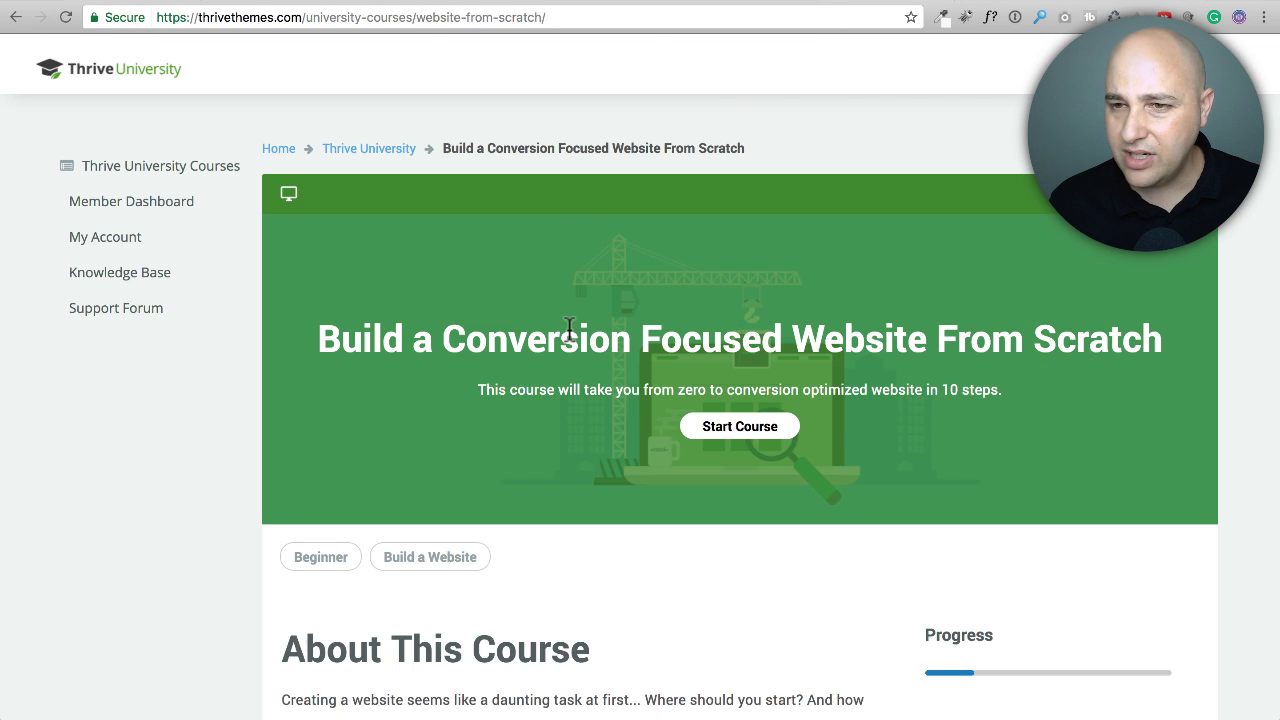
Examine the header, topic and difficulty labels, description and teacher section of the Build a Conversion Focused Website From Scratch course page
scroll(570, 330, "down", 3)
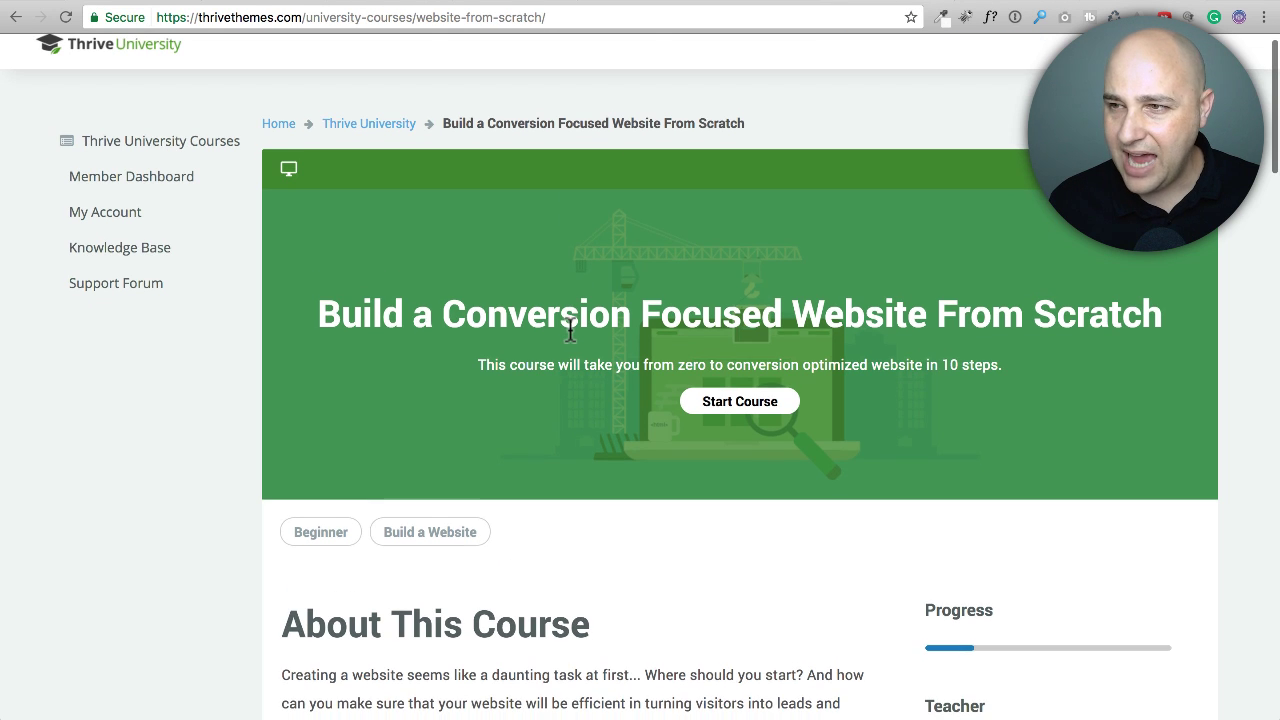
scroll(570, 330, "down", 4)
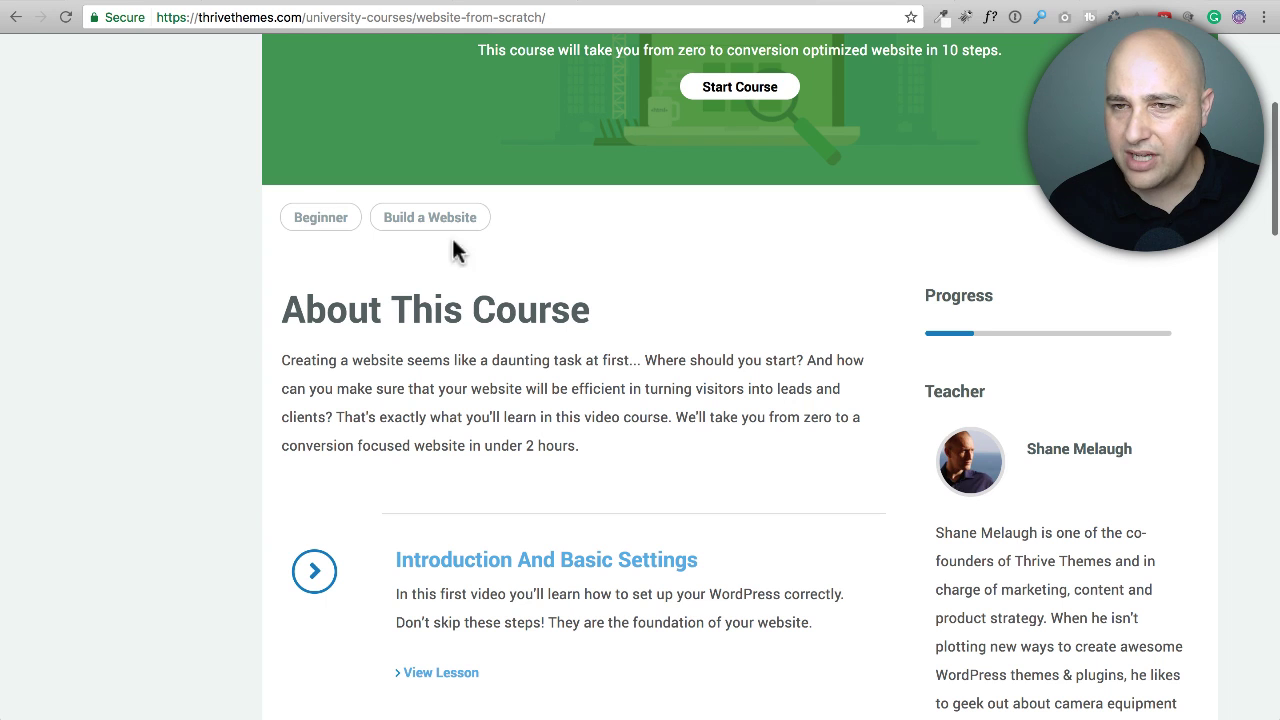
scroll(653, 299, "up", 7)
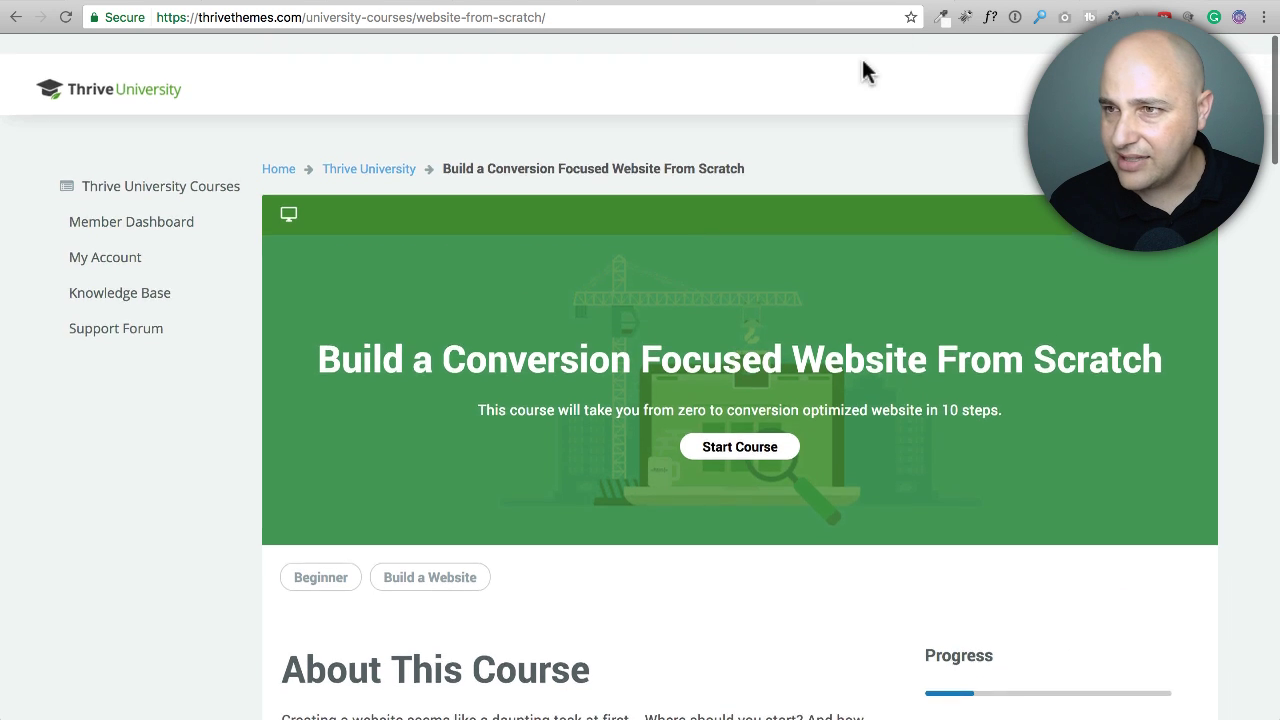
key("ctrl+Tab")
Review the course form's name, URL, description, cover image and advanced settings
scroll(680, 374, "up", 5)
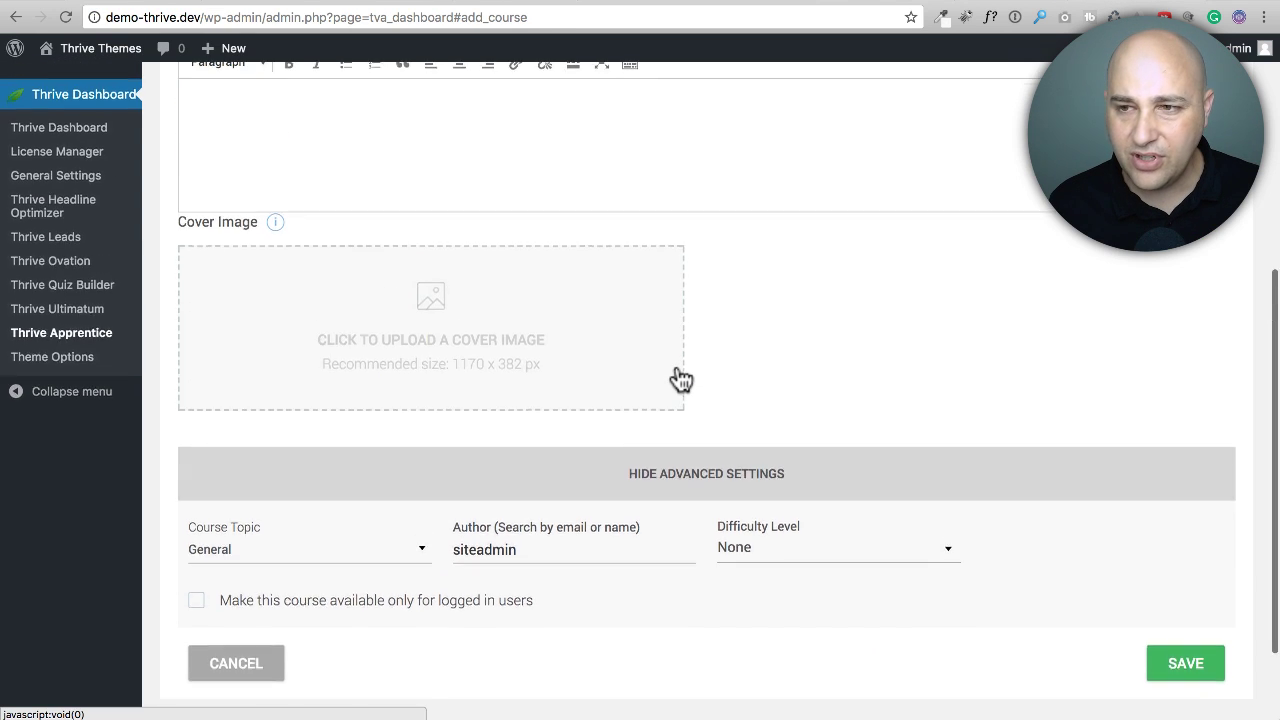
scroll(676, 376, "up", 5)
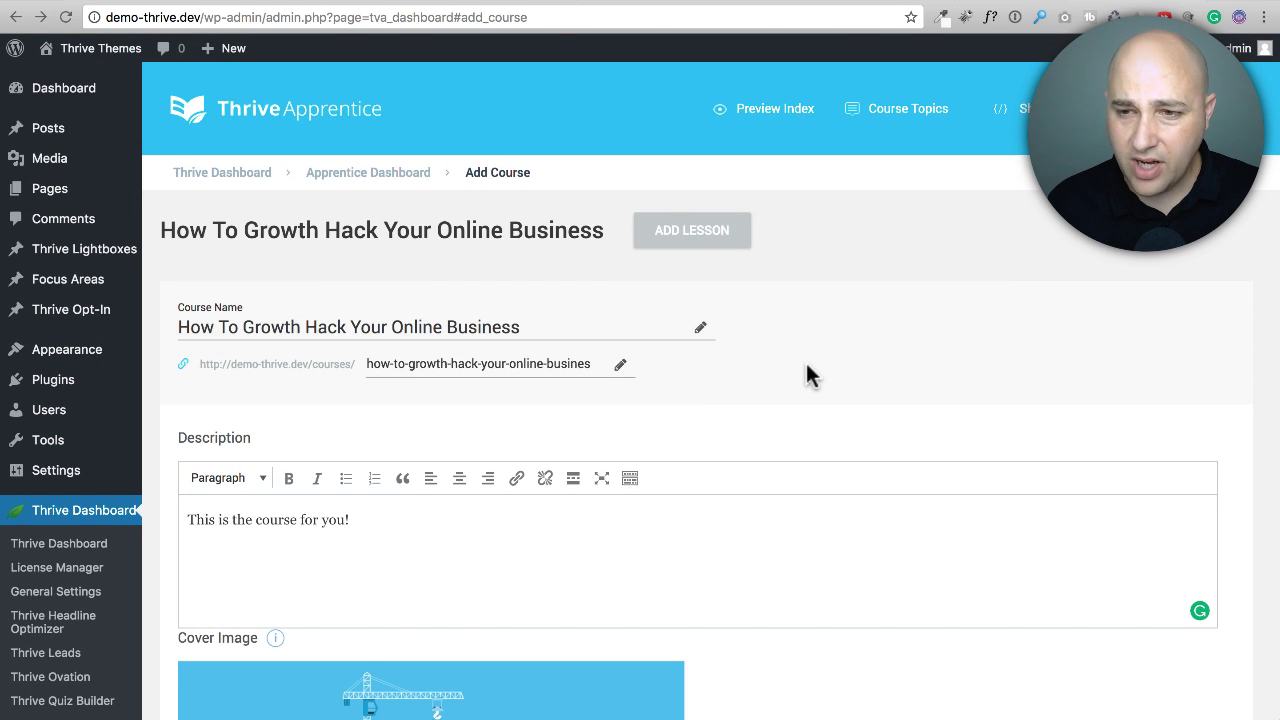
scroll(807, 366, "down", 2)
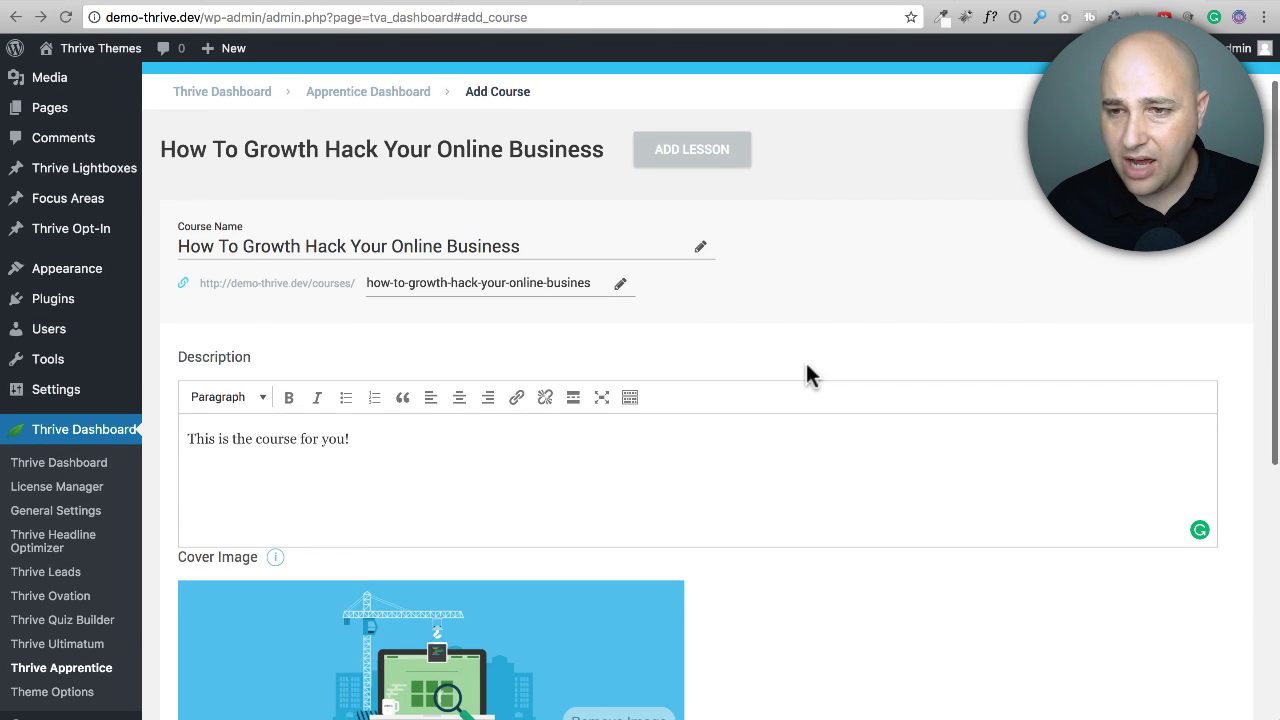
scroll(806, 374, "down", 6)
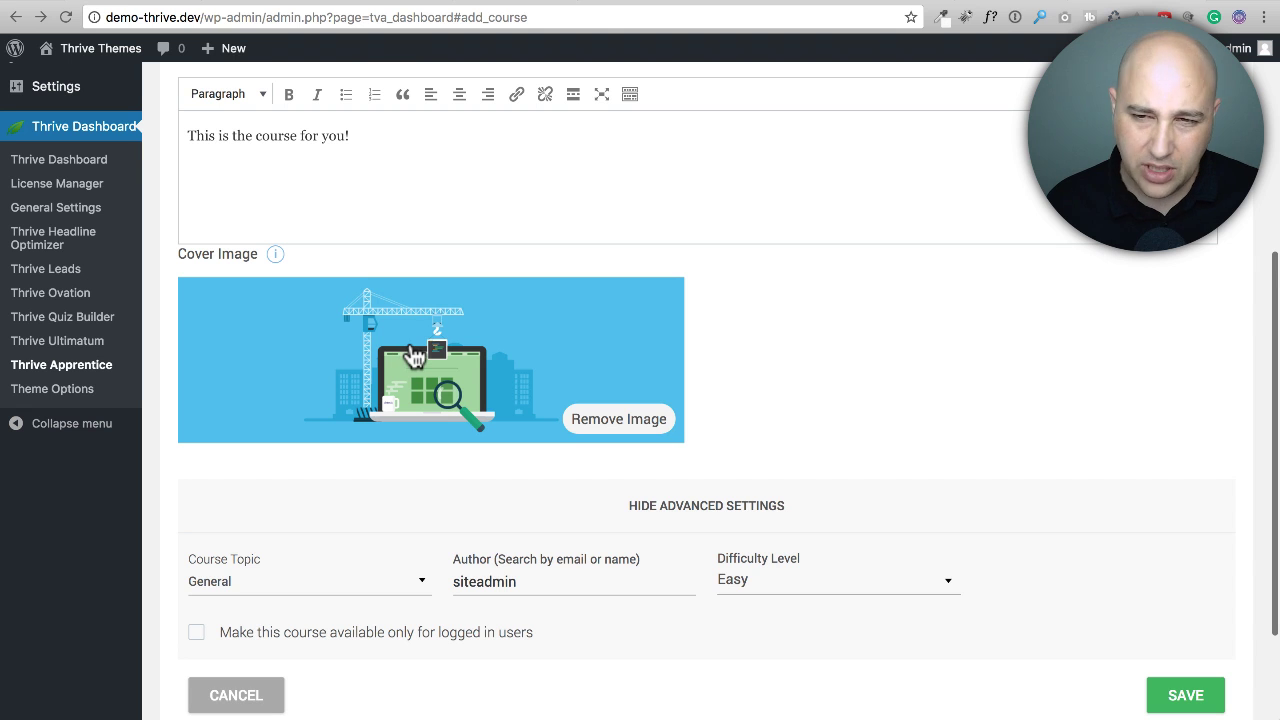
scroll(791, 374, "down", 3)
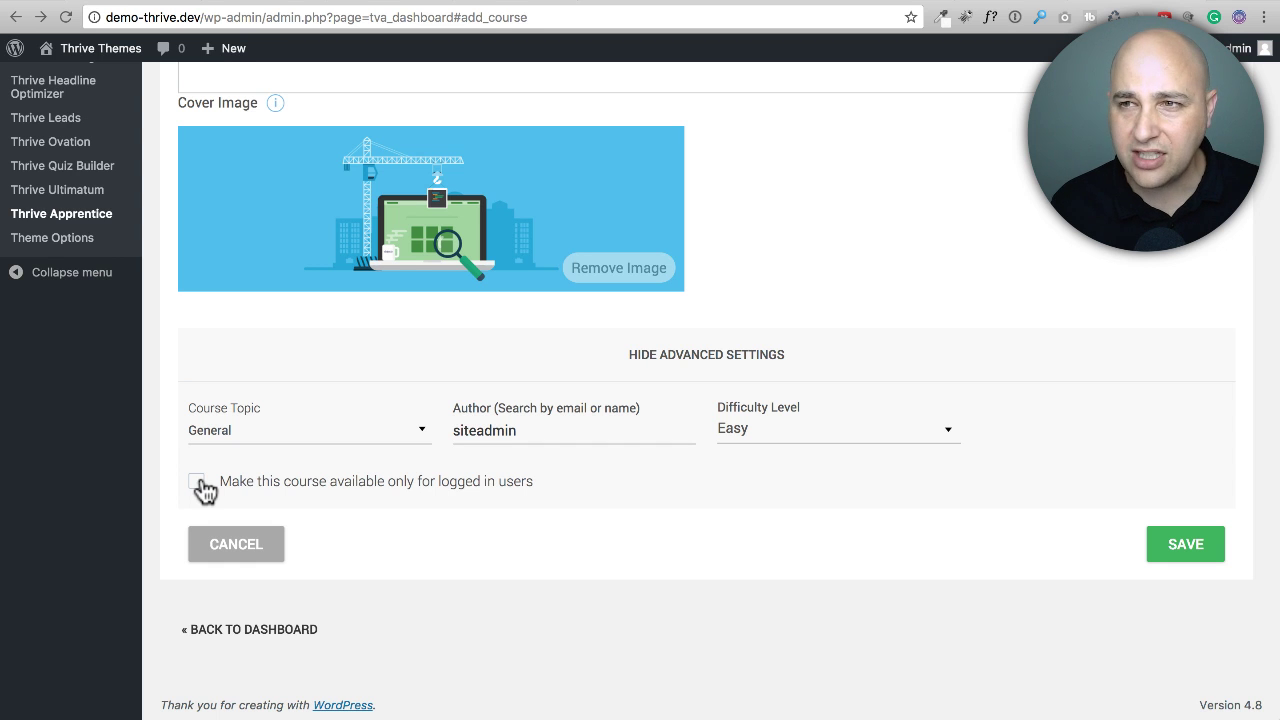
Check the Thrive University course and announcement pages, and save the How To Growth Hack Your Online Business course
left_click(893, 6)
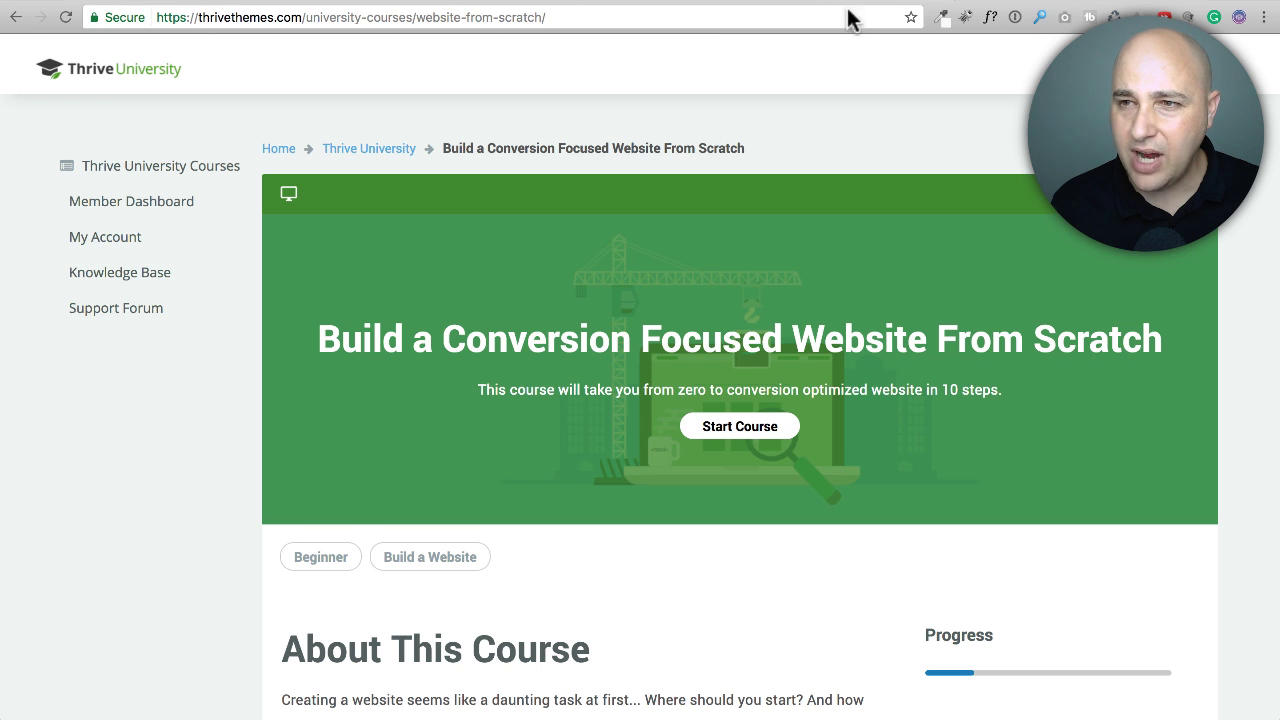
left_click(636, 4)
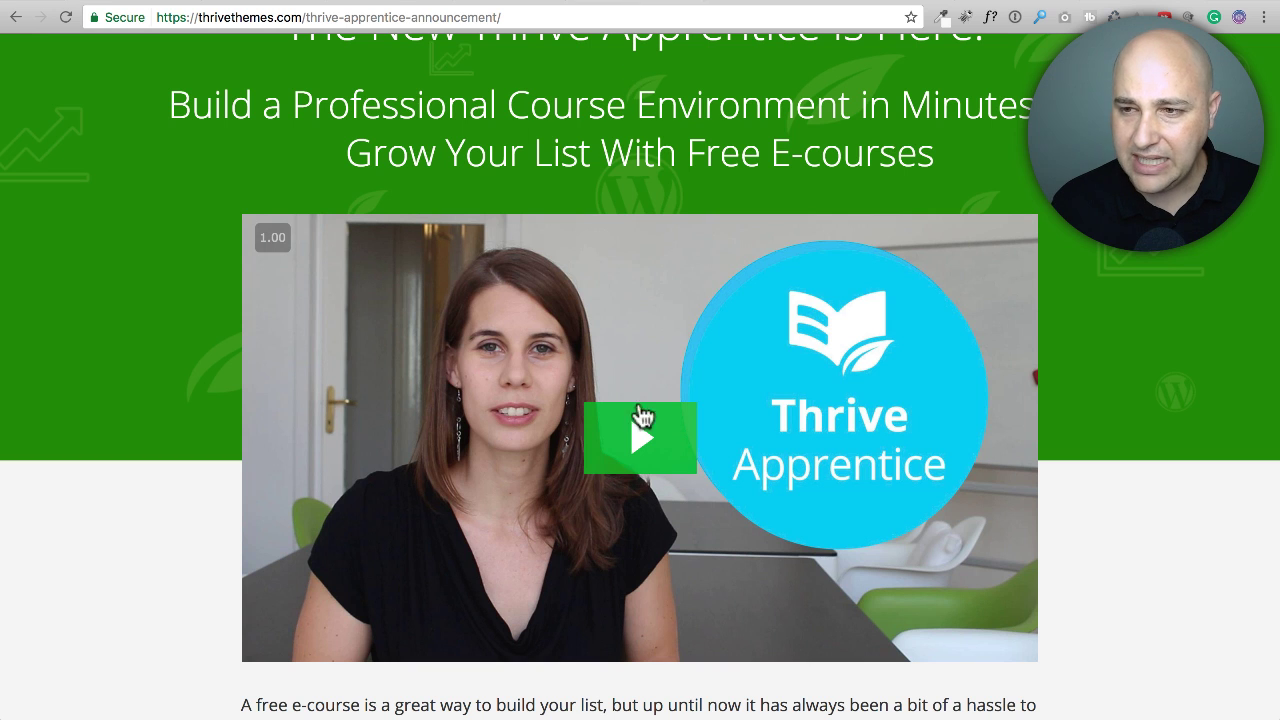
left_click(1121, 4)
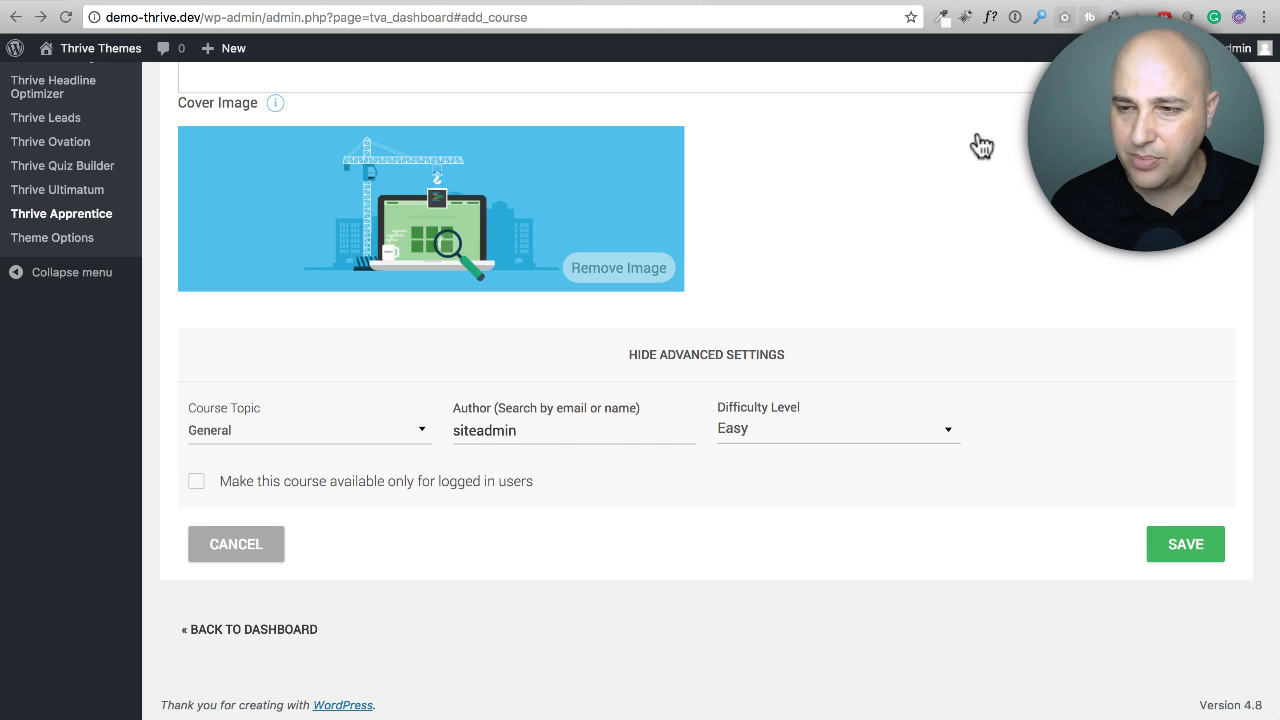
left_click(1187, 550)
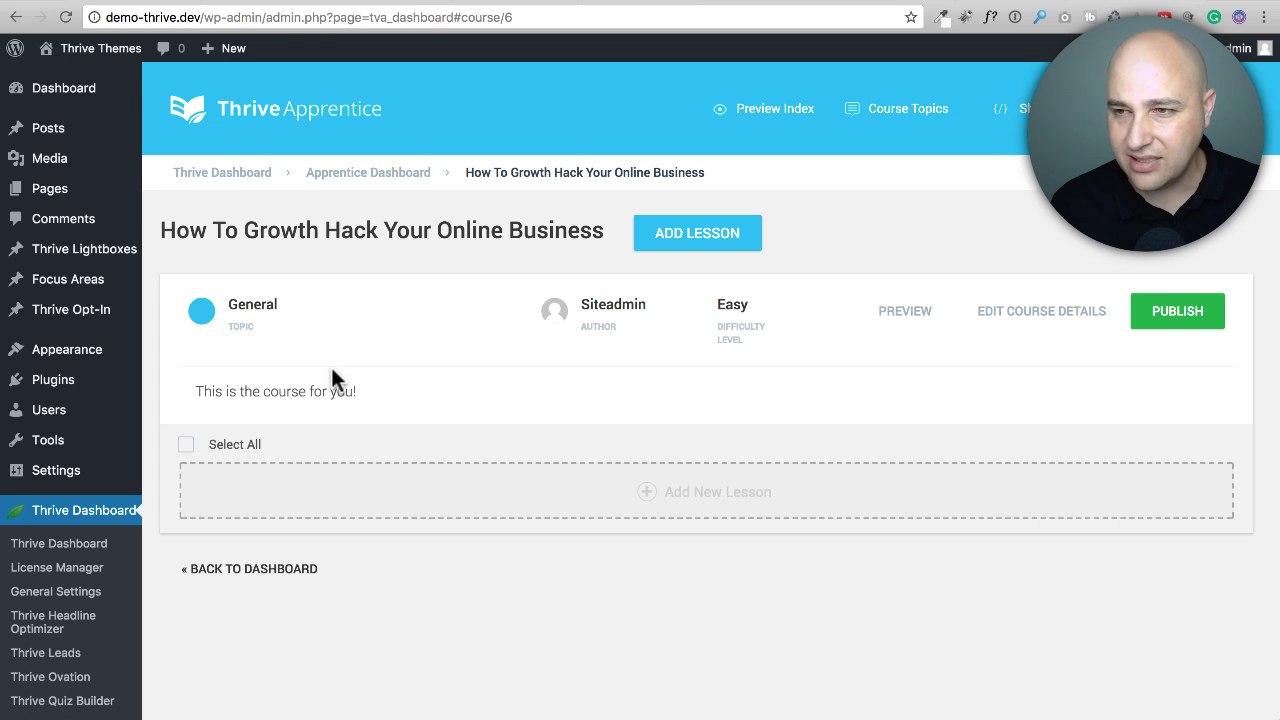
Start a new lesson in the course and look over its description, cover image and header video options
left_click(689, 228)
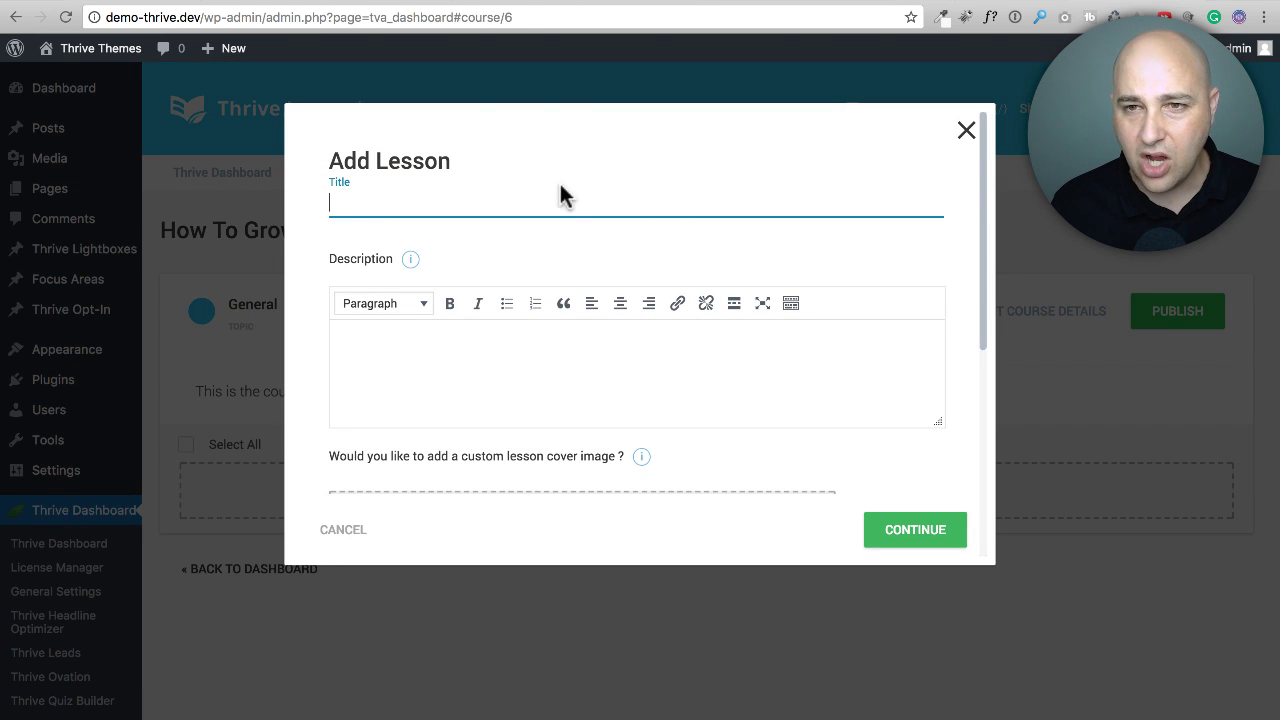
left_click(496, 375)
scroll(498, 372, "down", 3)
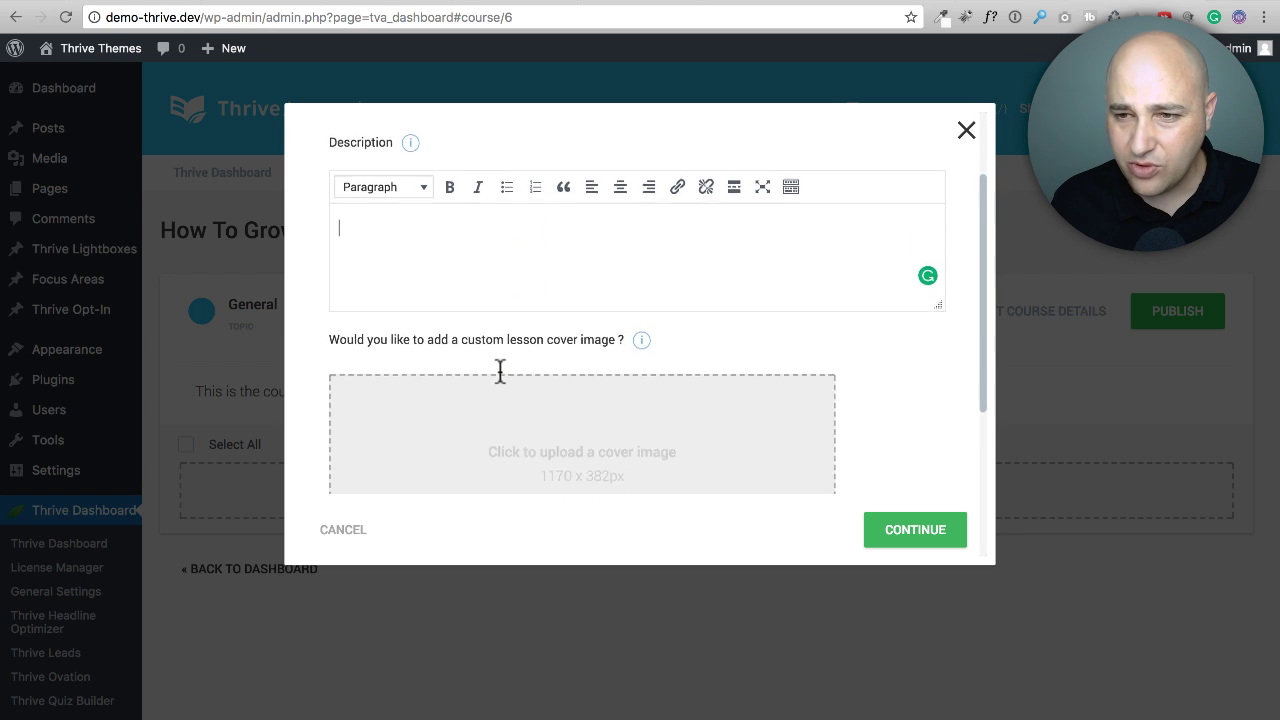
scroll(500, 371, "down", 2)
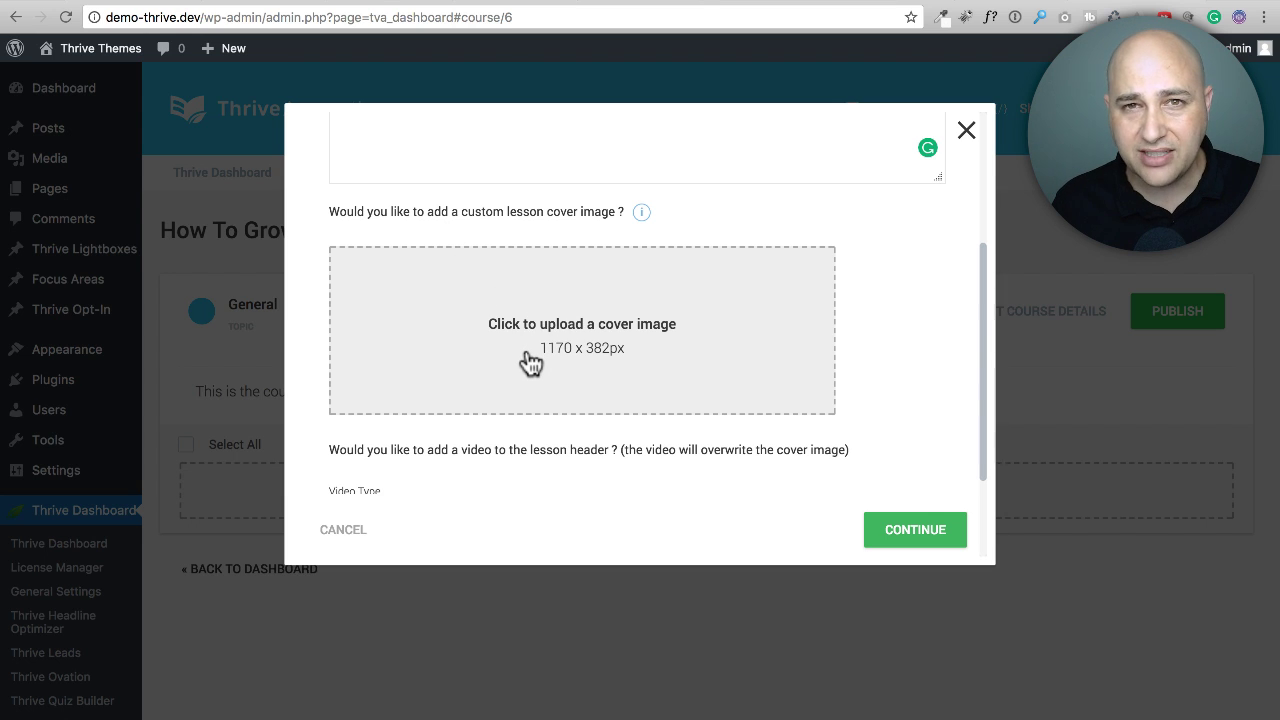
scroll(530, 362, "down", 1)
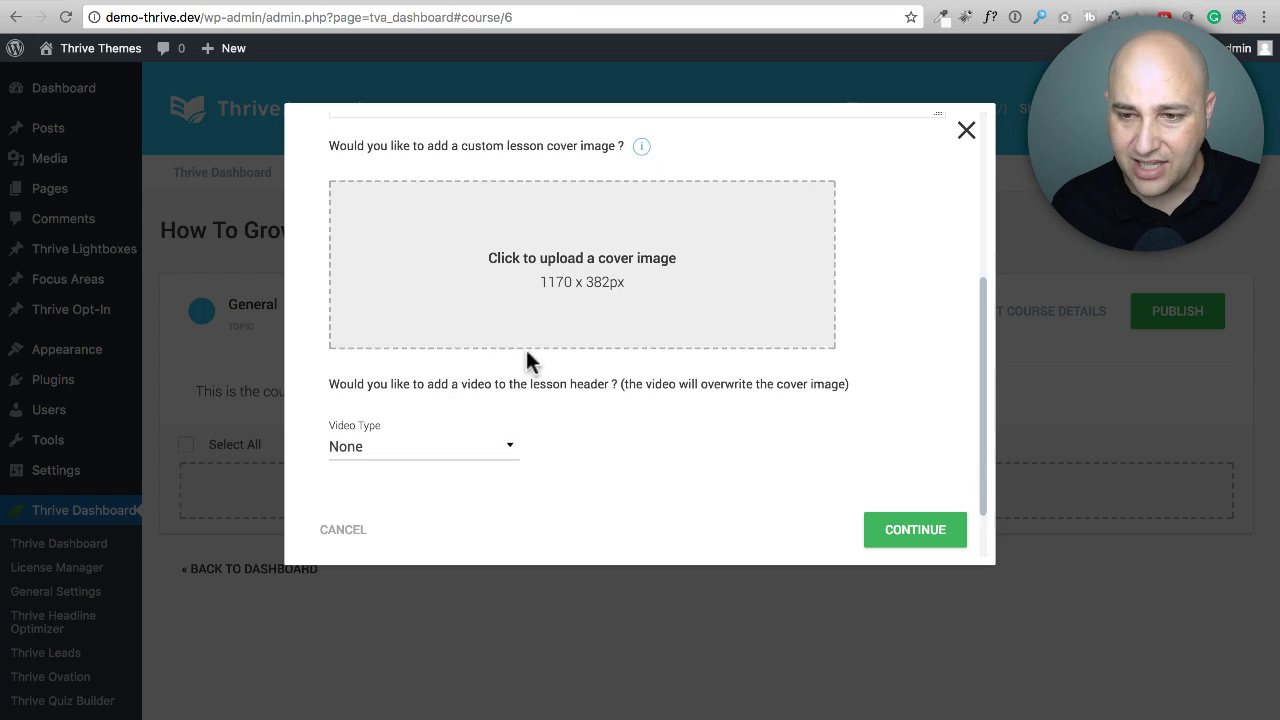
scroll(530, 362, "down", 1)
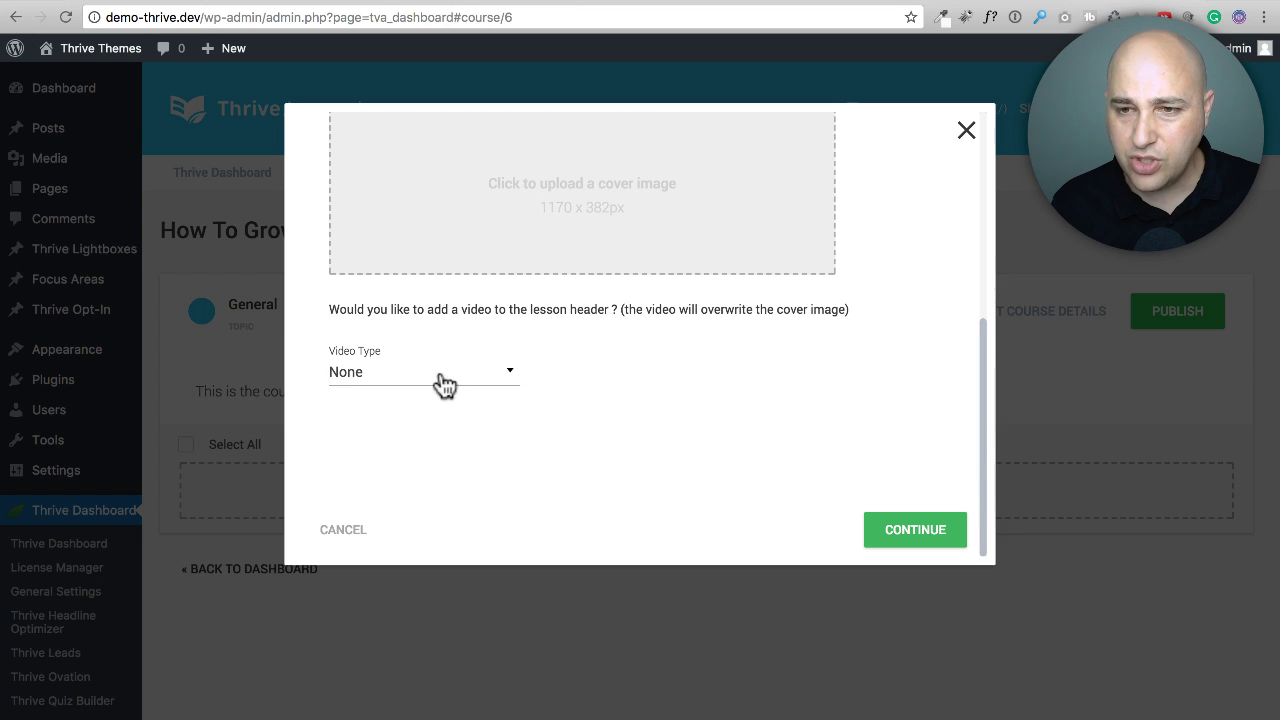
Check the Custom video type for the lesson header, set the type to Youtube, and review its URL and playback options
left_click(506, 374)
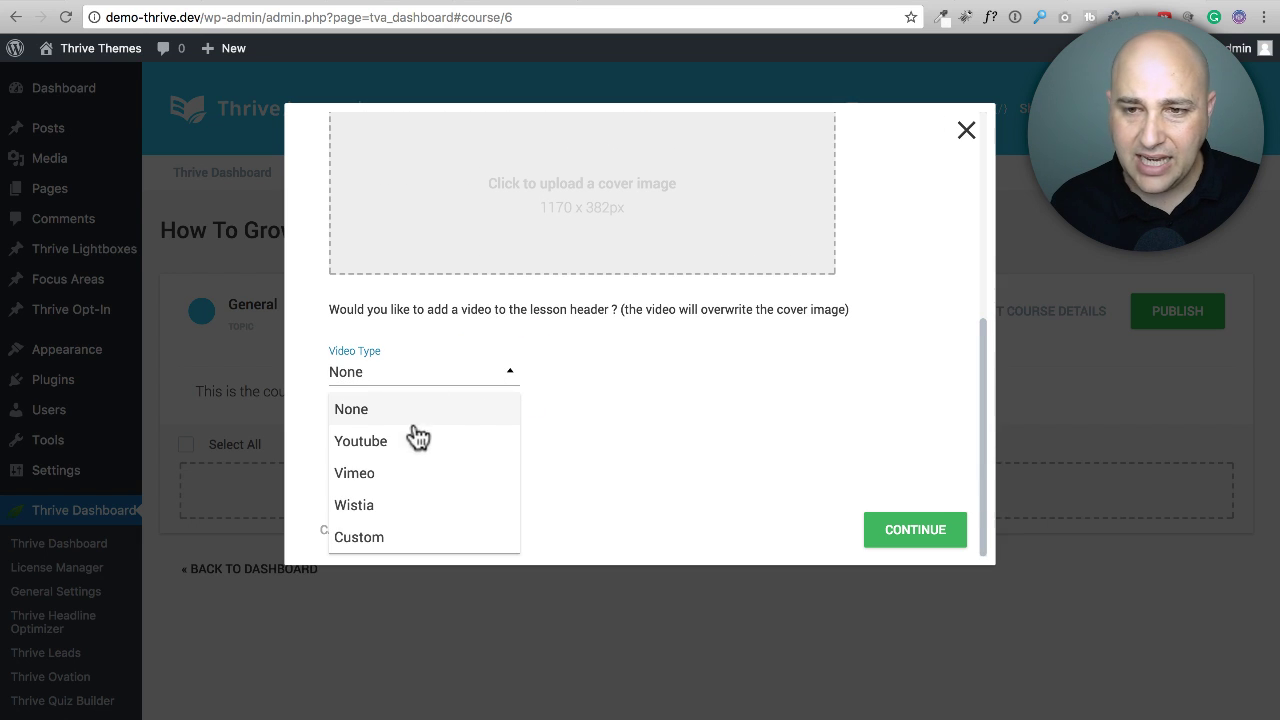
left_click(396, 535)
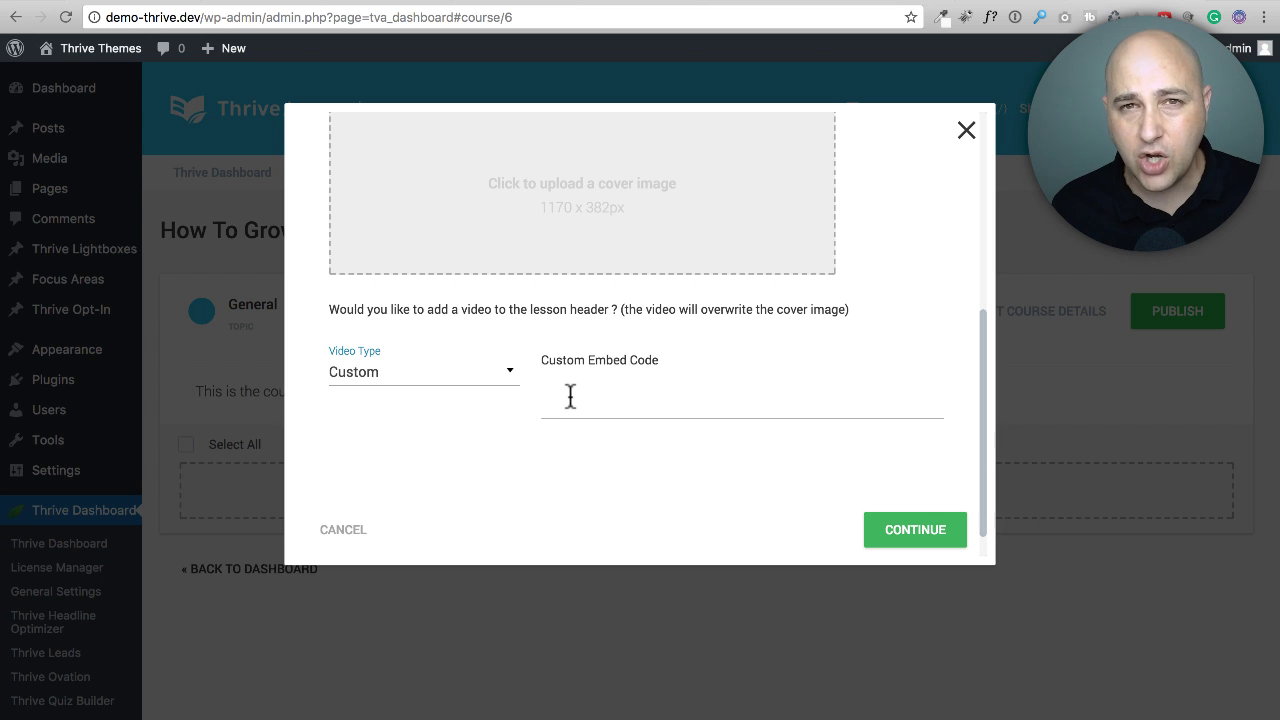
left_click(518, 373)
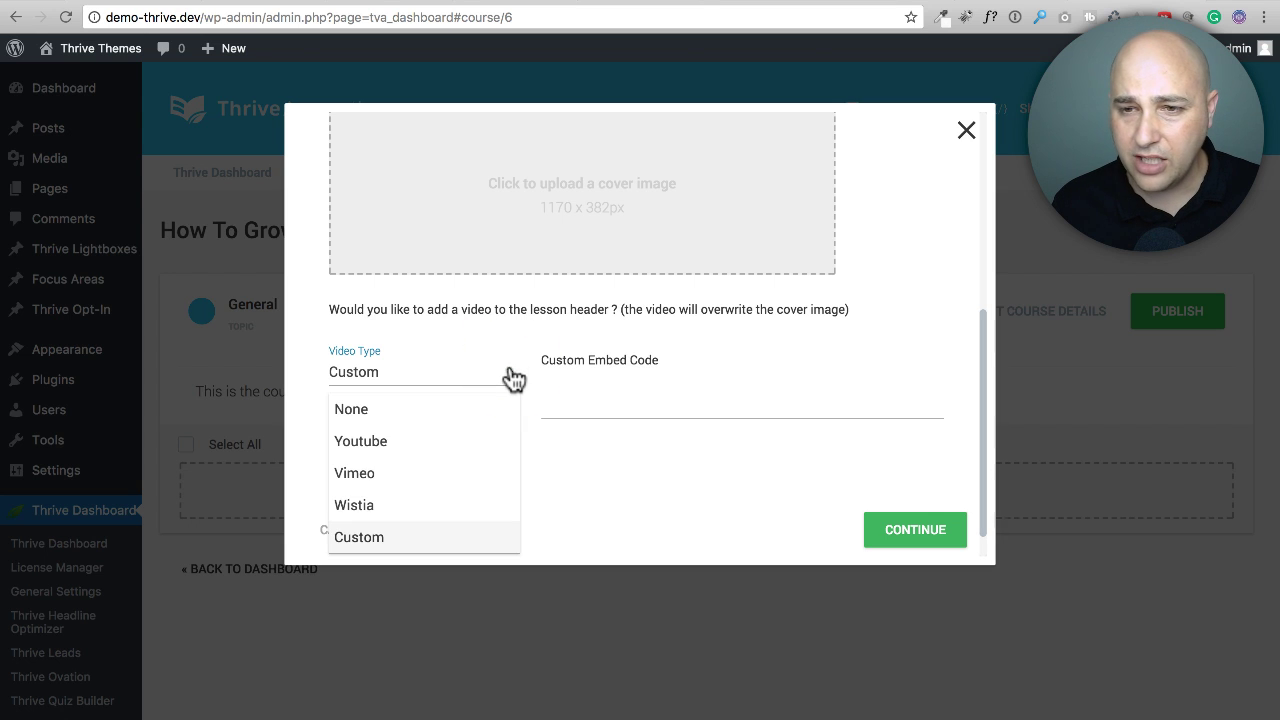
left_click(432, 441)
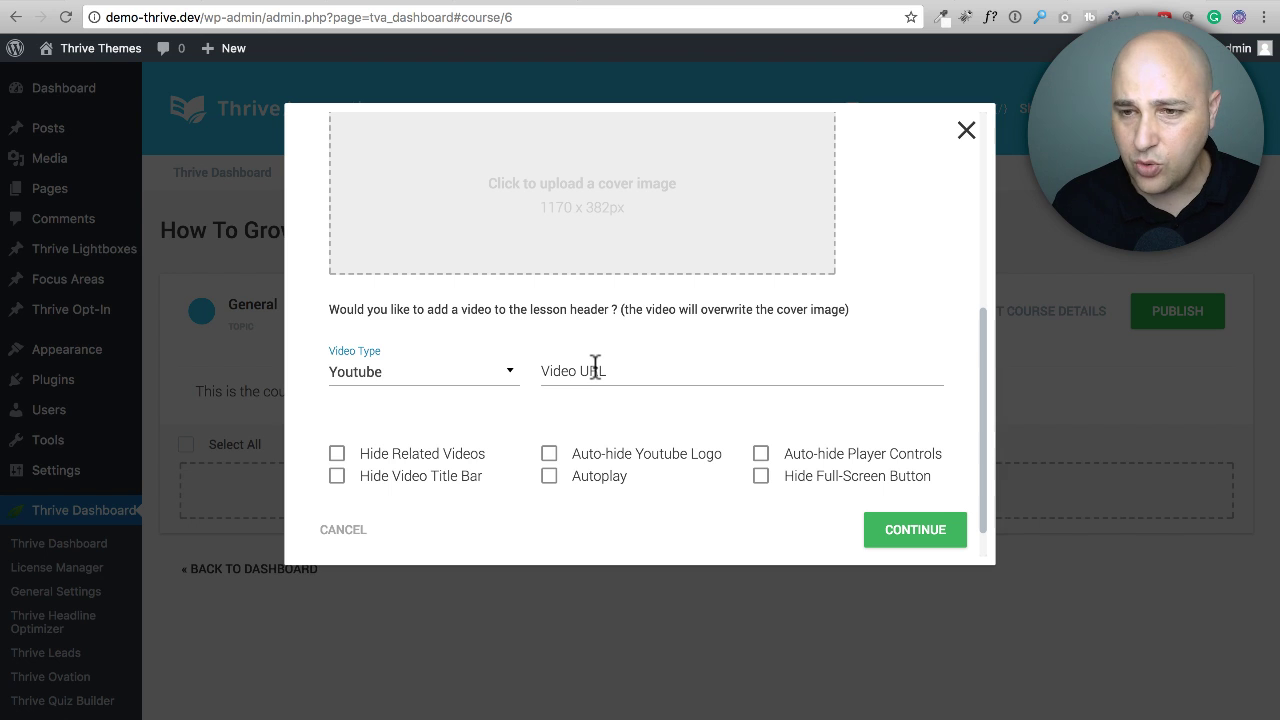
scroll(595, 368, "down", 2)
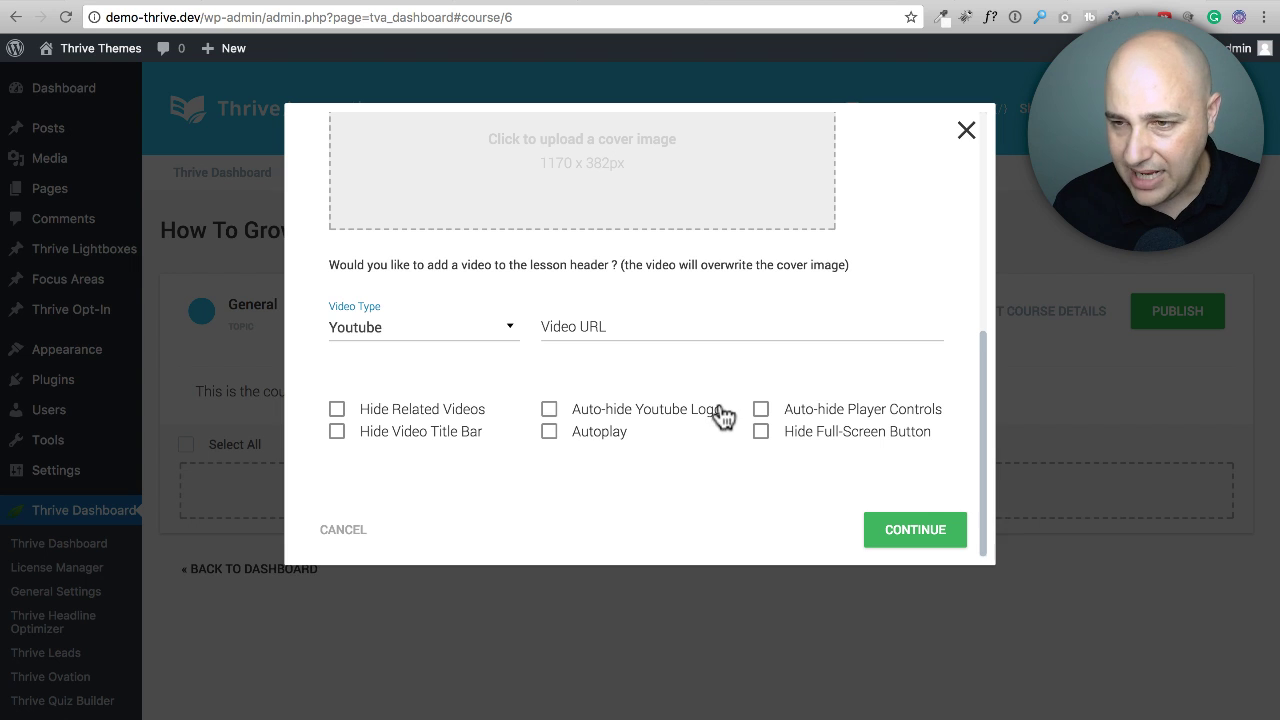
scroll(698, 386, "up", 5)
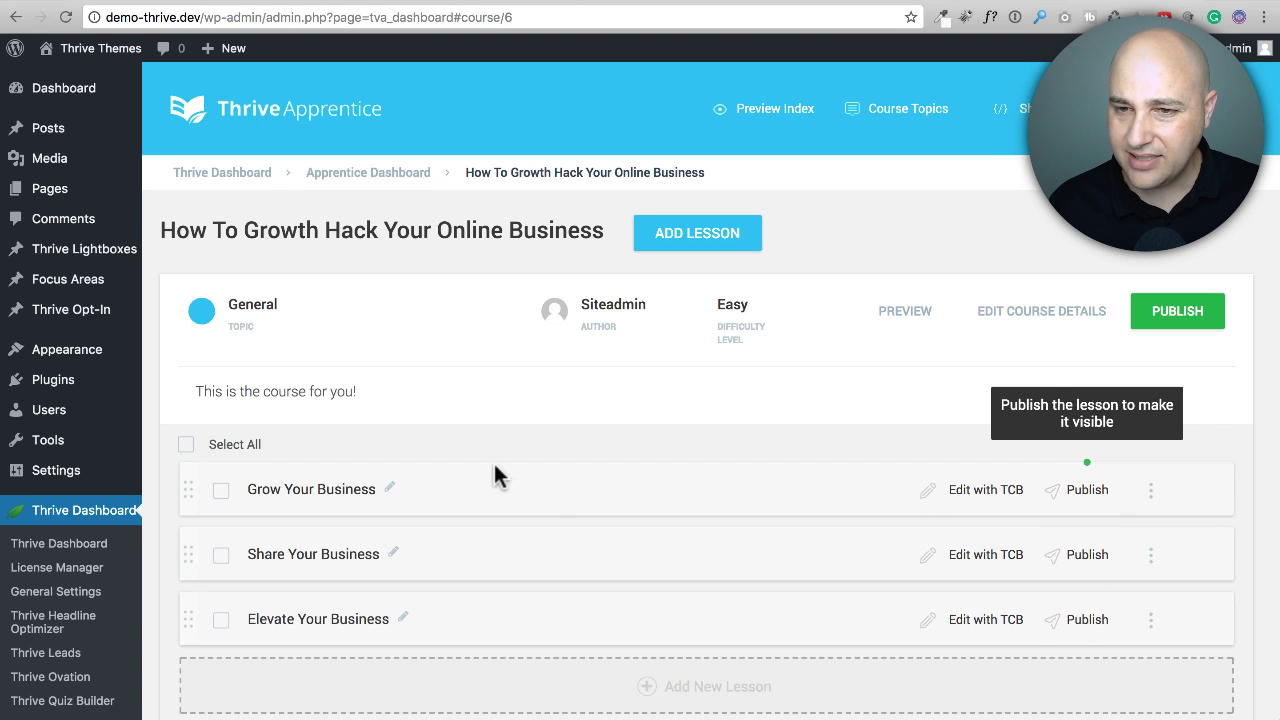
Publish the Grow Your Business, Share Your Business and Elevate Your Business lessons, and publish the course itself
triple_click(491, 505)
mouse_move(57, 478)
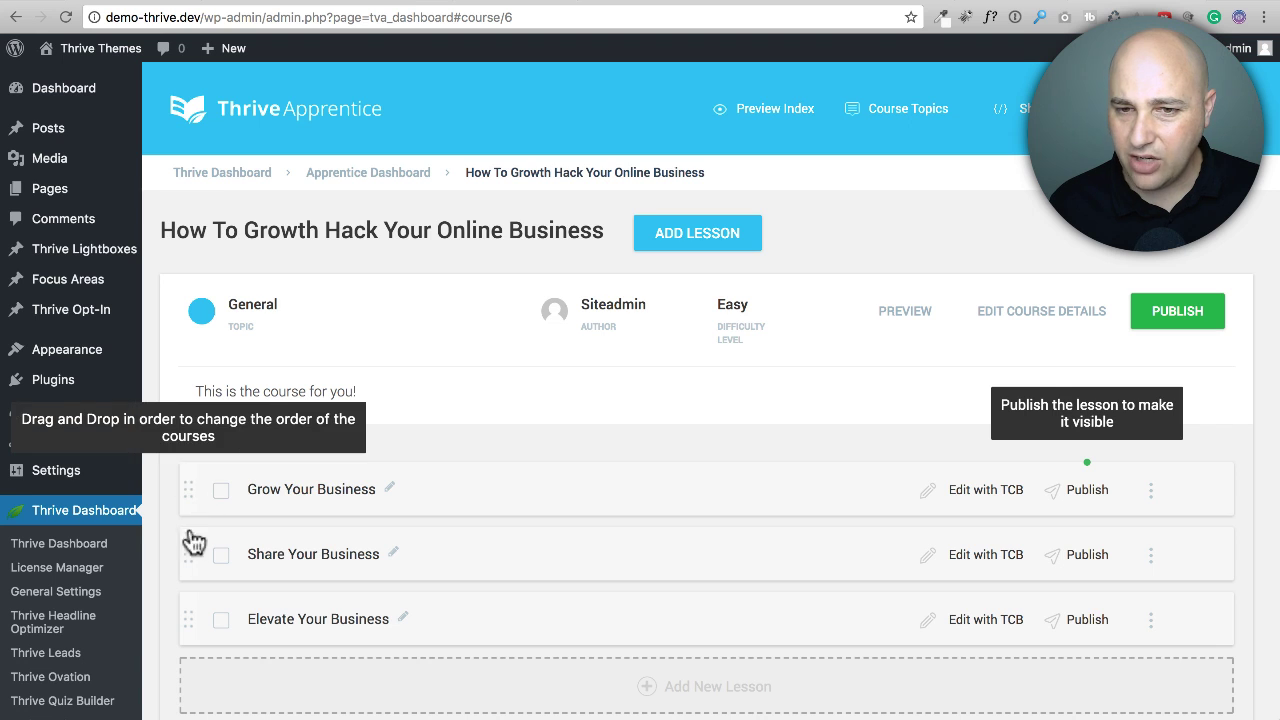
left_click(1157, 323)
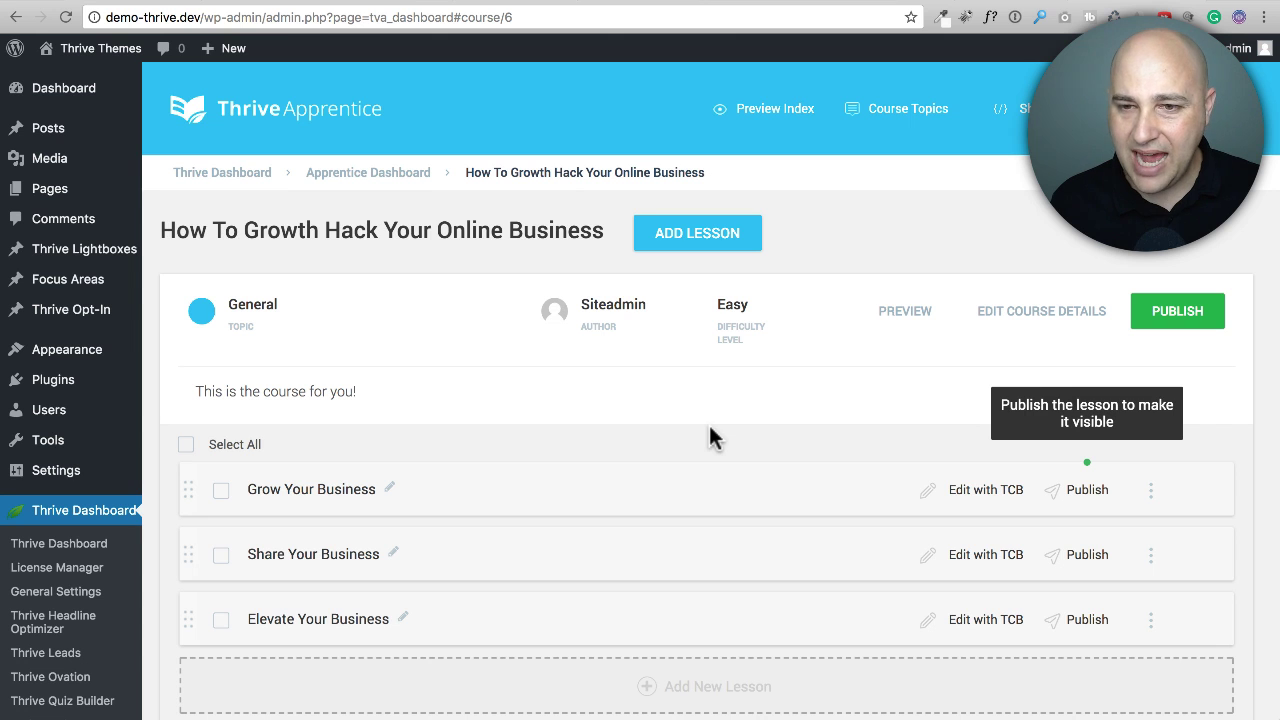
left_click(1072, 490)
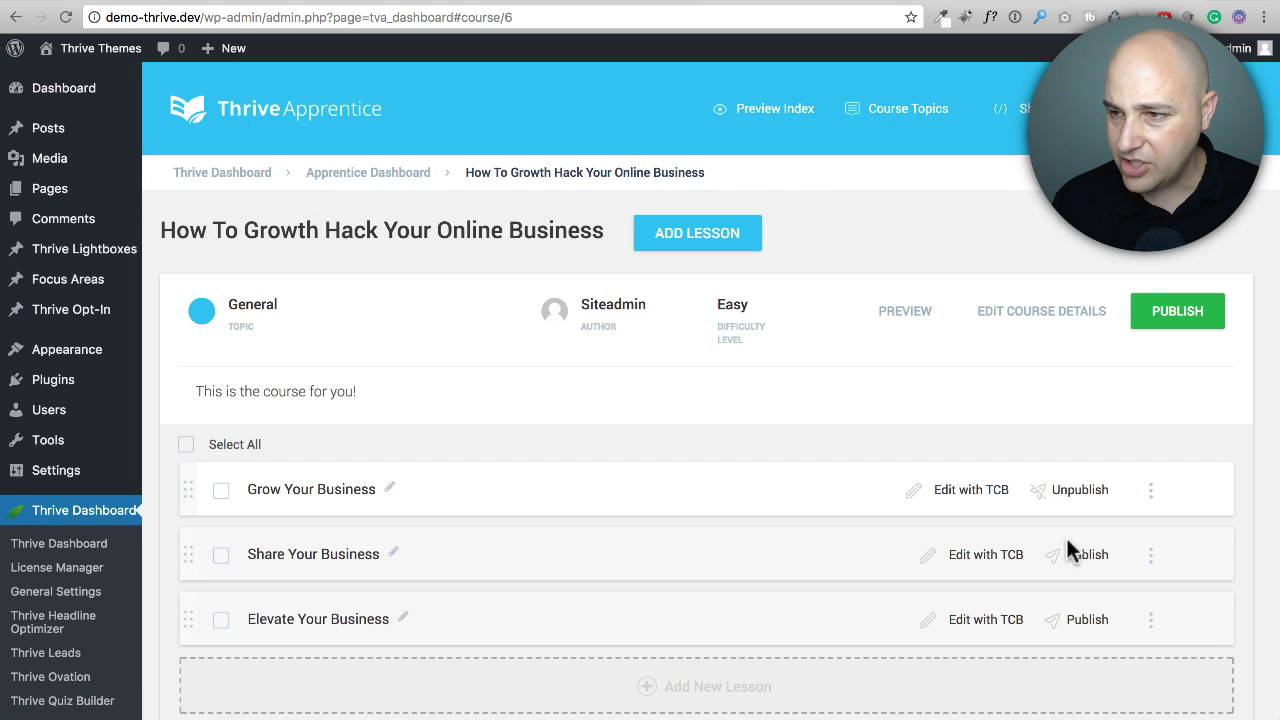
left_click(1073, 555)
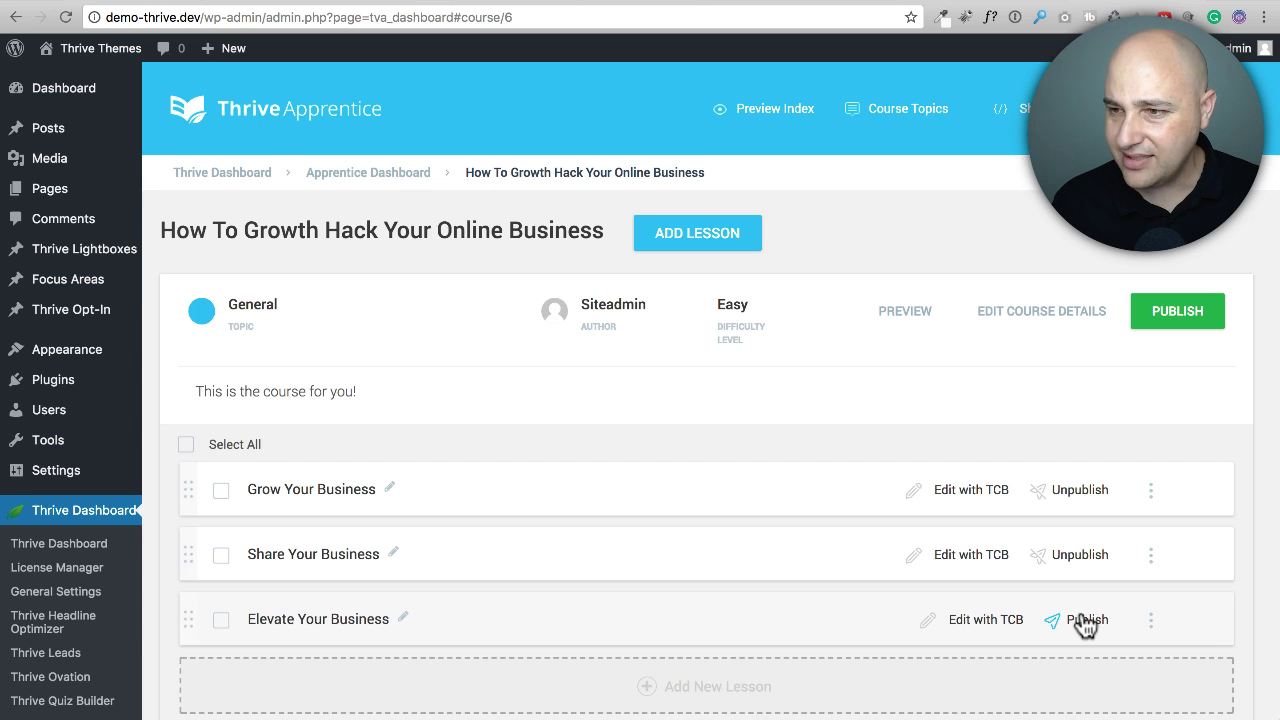
left_click(1074, 620)
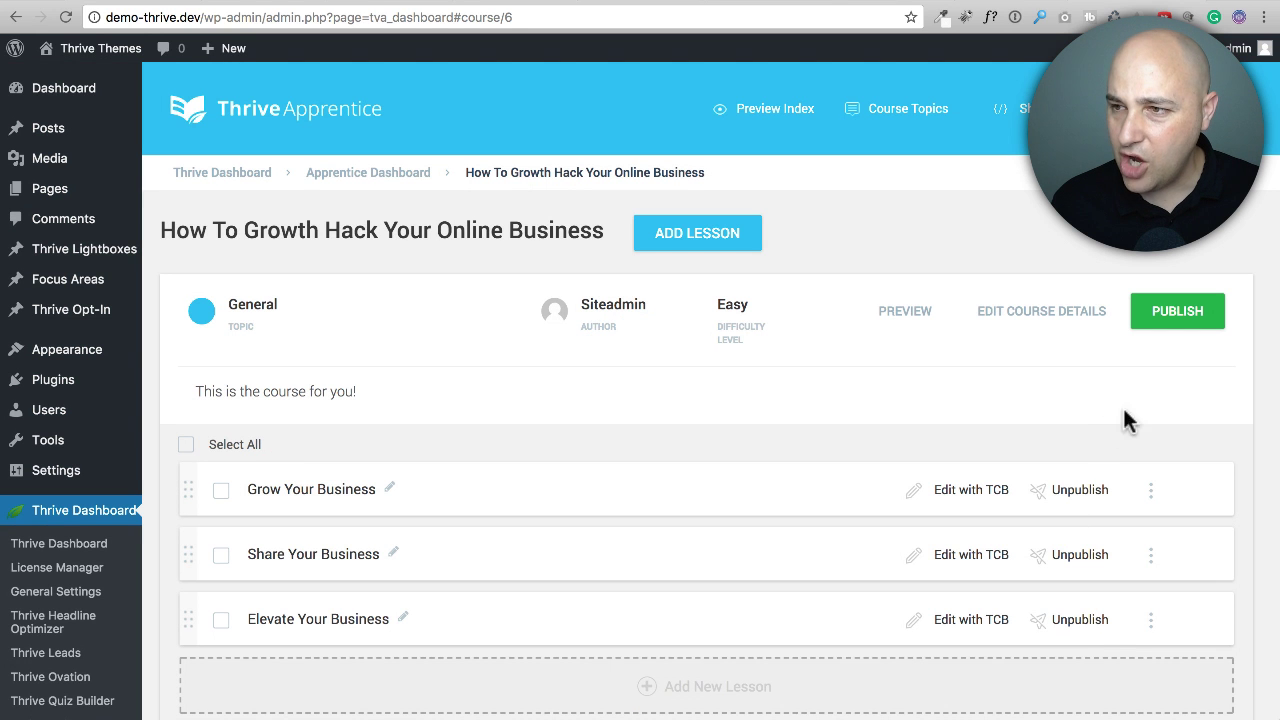
left_click(1163, 318)
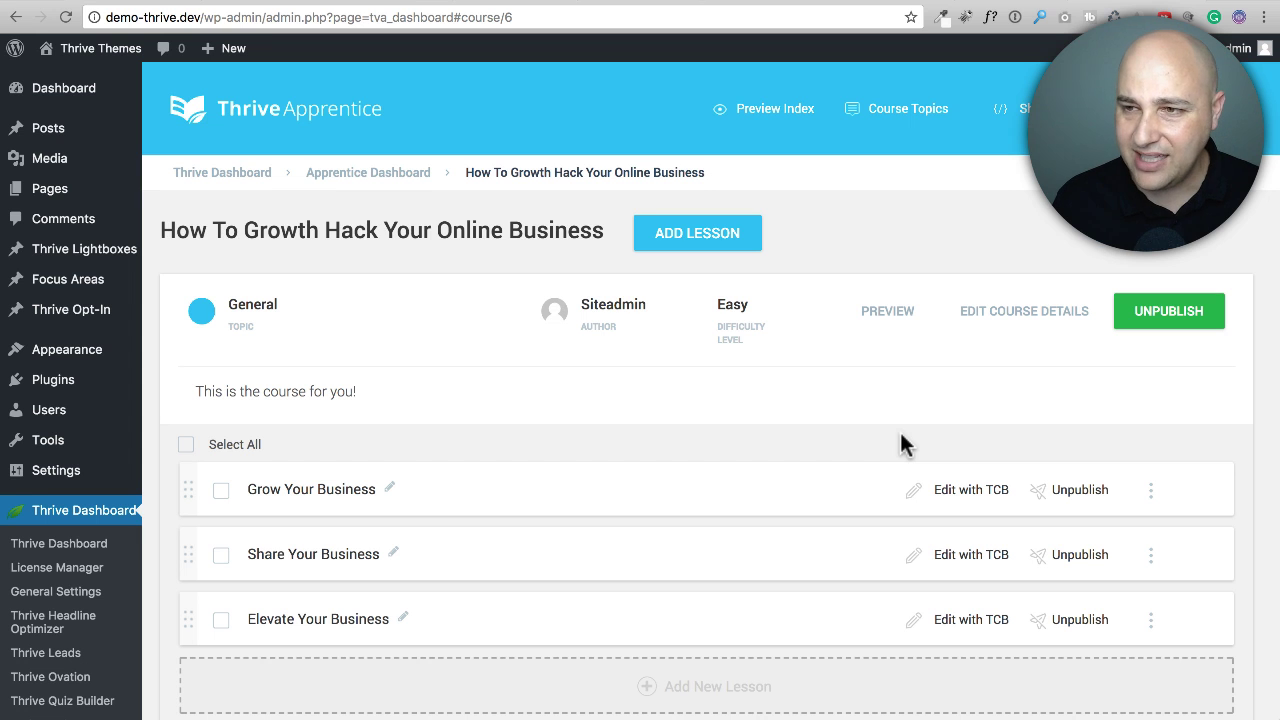
Preview the How To Growth Hack Your Online Business course page and examine its description, lesson list, progress and teacher sections
scroll(821, 395, "down", 3)
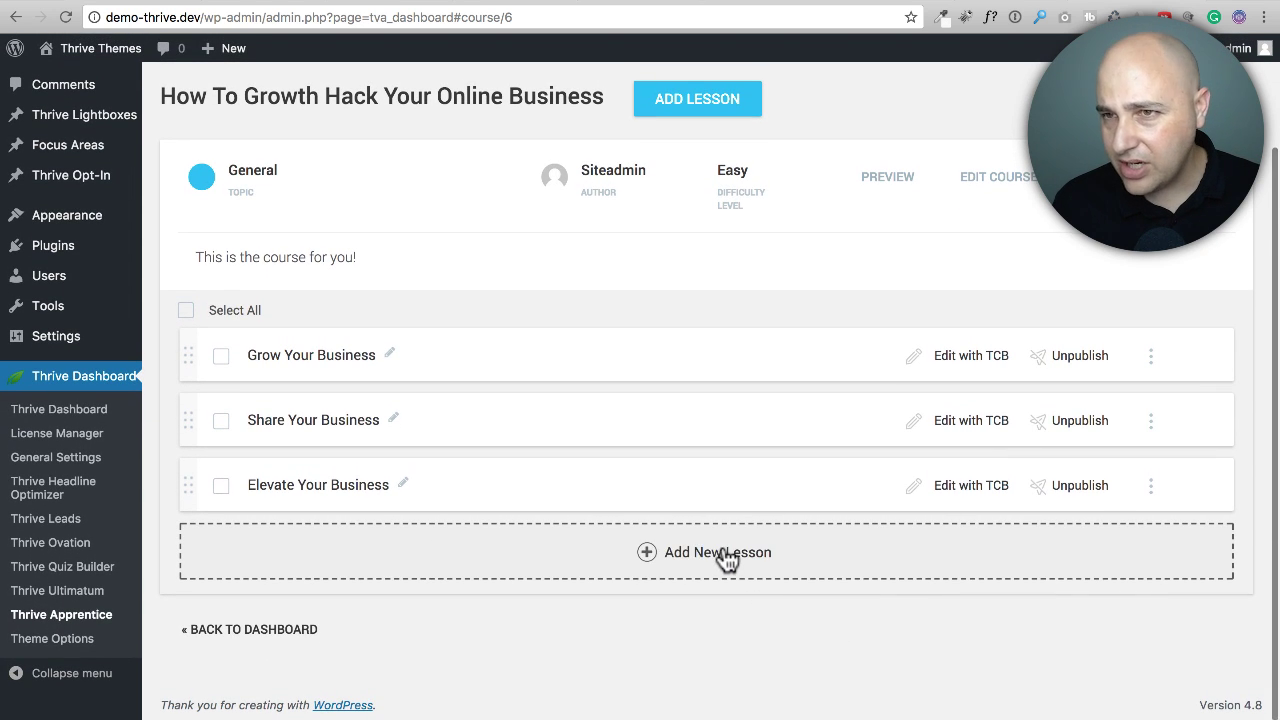
scroll(726, 560, "up", 3)
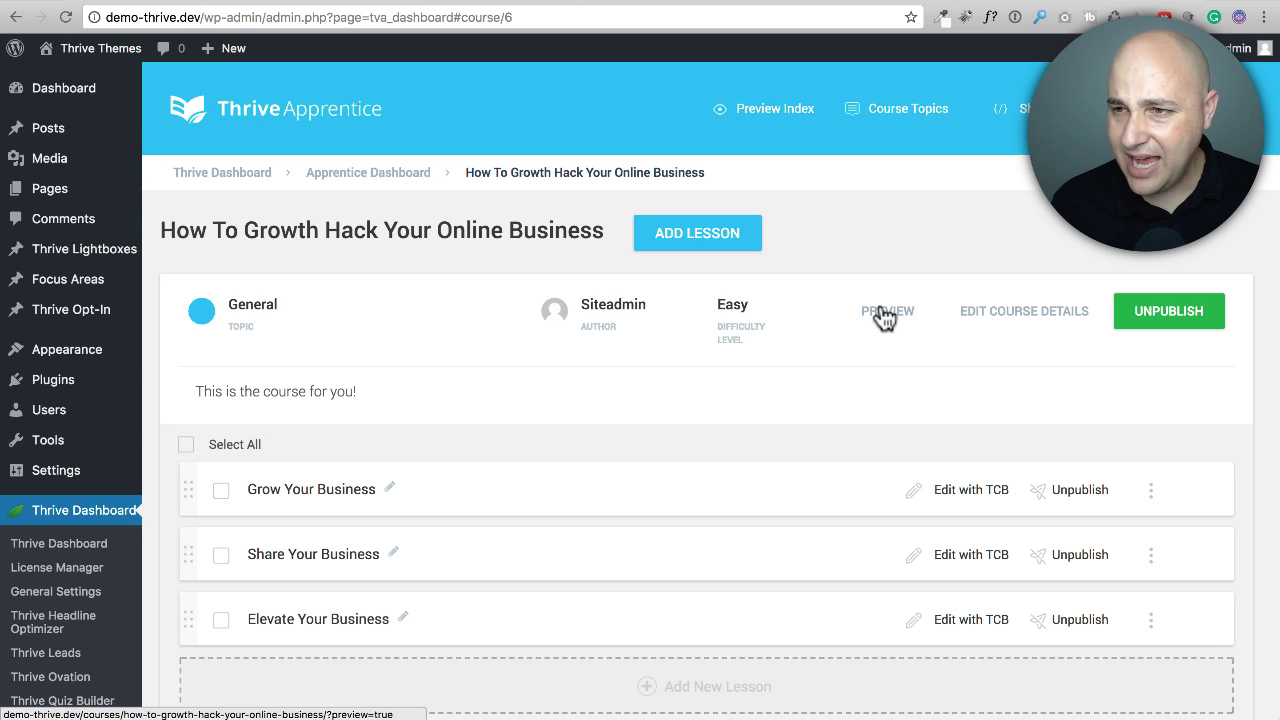
left_click(884, 314)
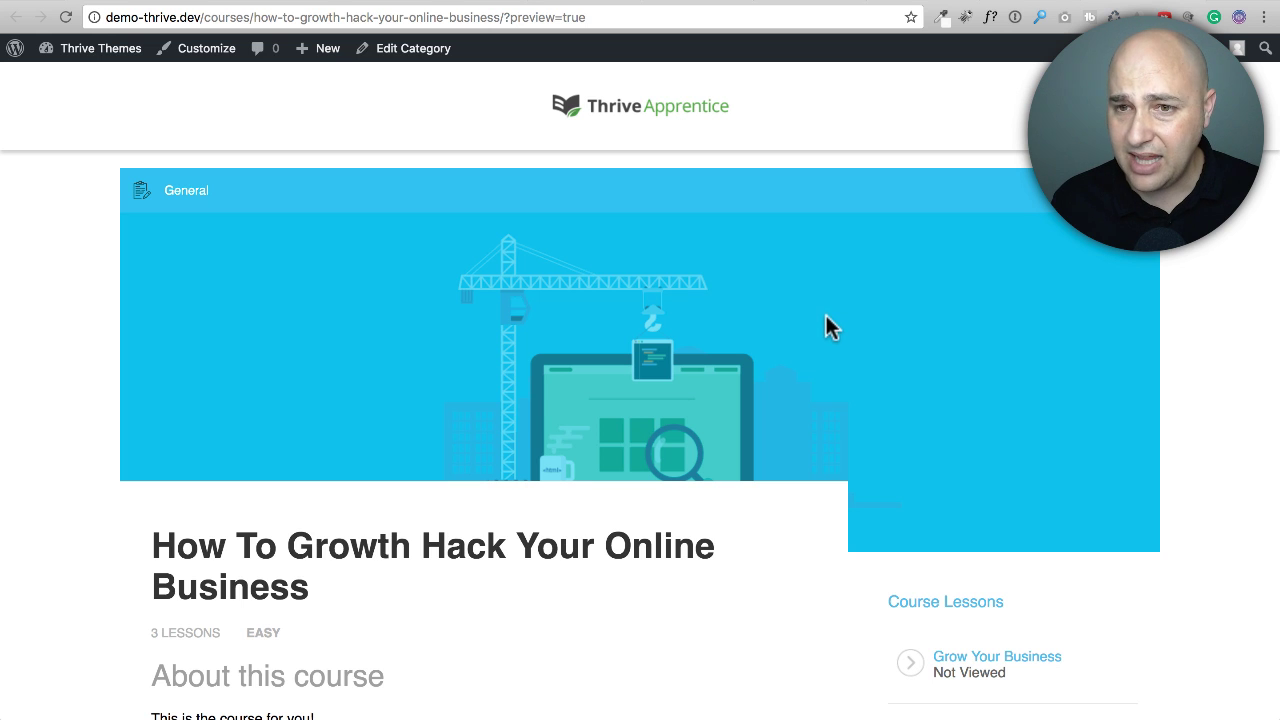
scroll(600, 320, "down", 5)
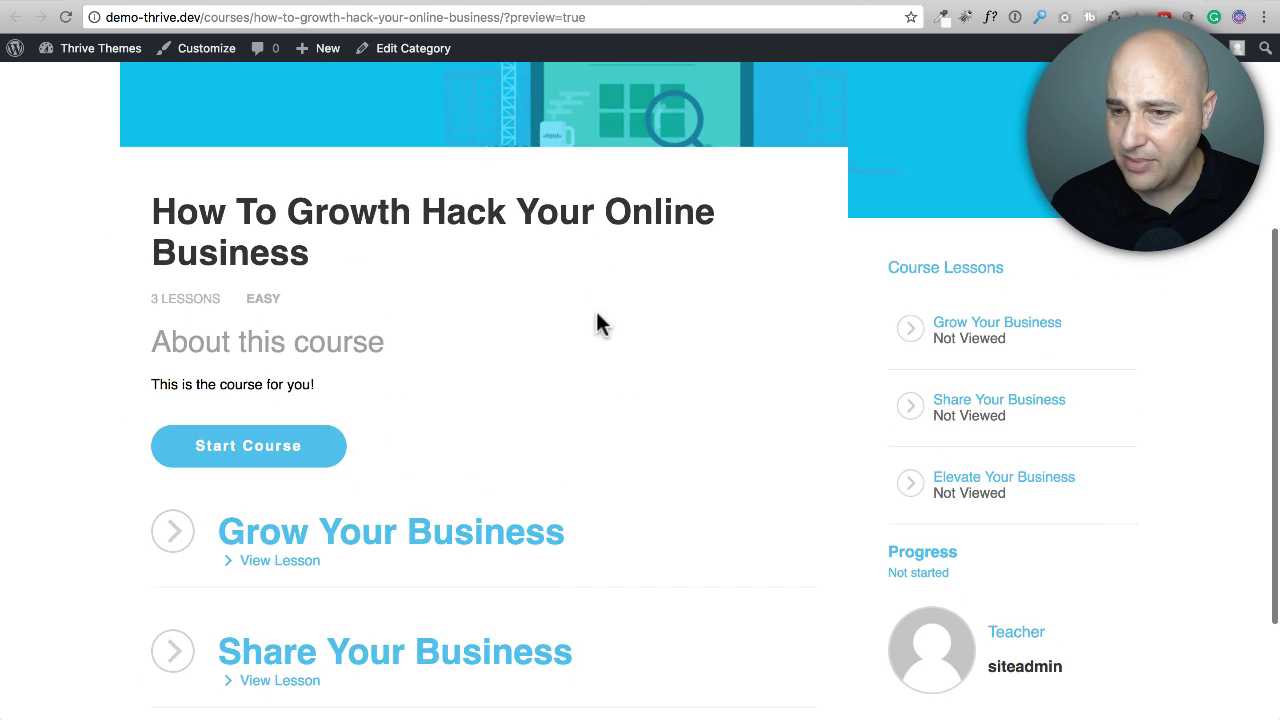
scroll(420, 450, "down", 2)
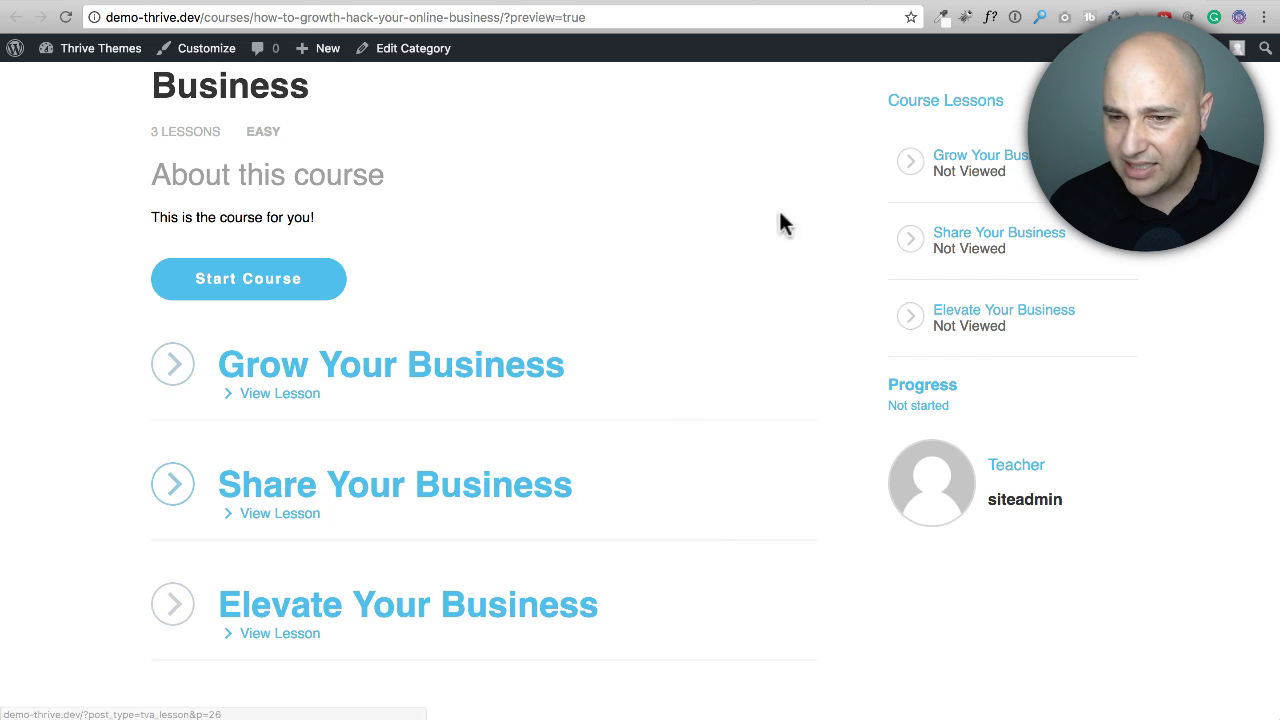
scroll(740, 320, "up", 3)
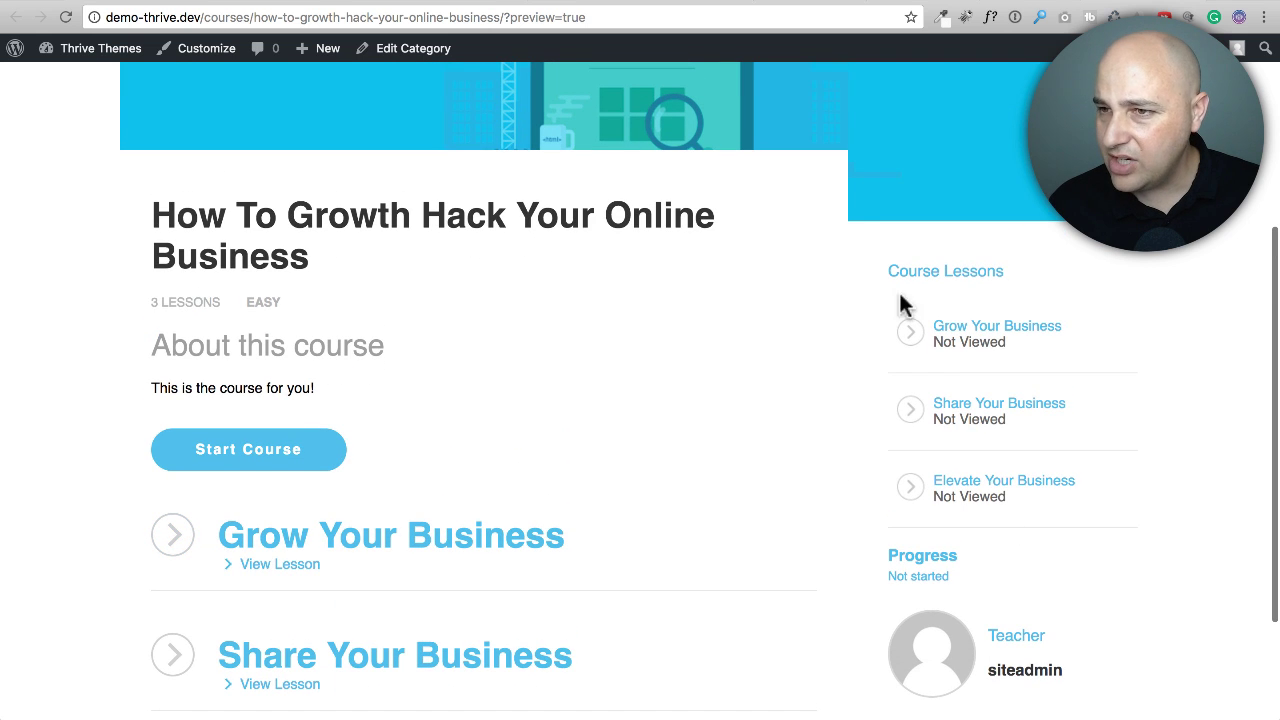
scroll(968, 490, "down", 3)
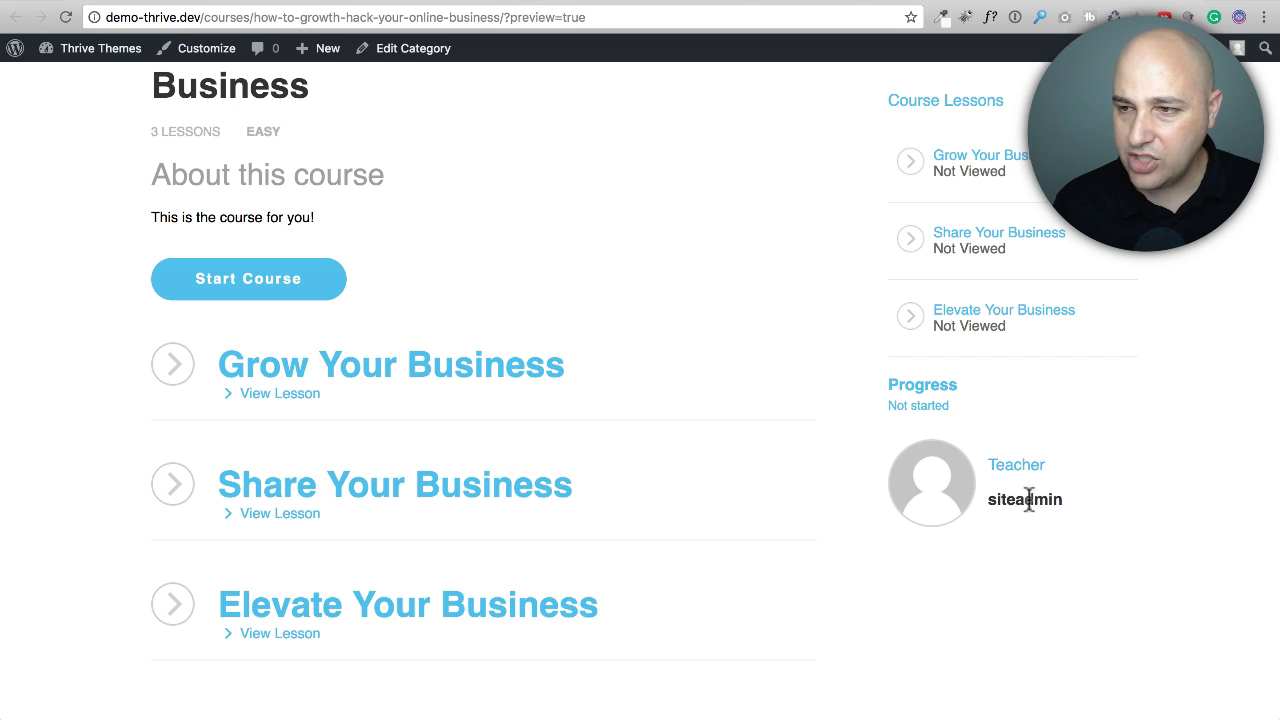
left_click_drag(1062, 500, 991, 500)
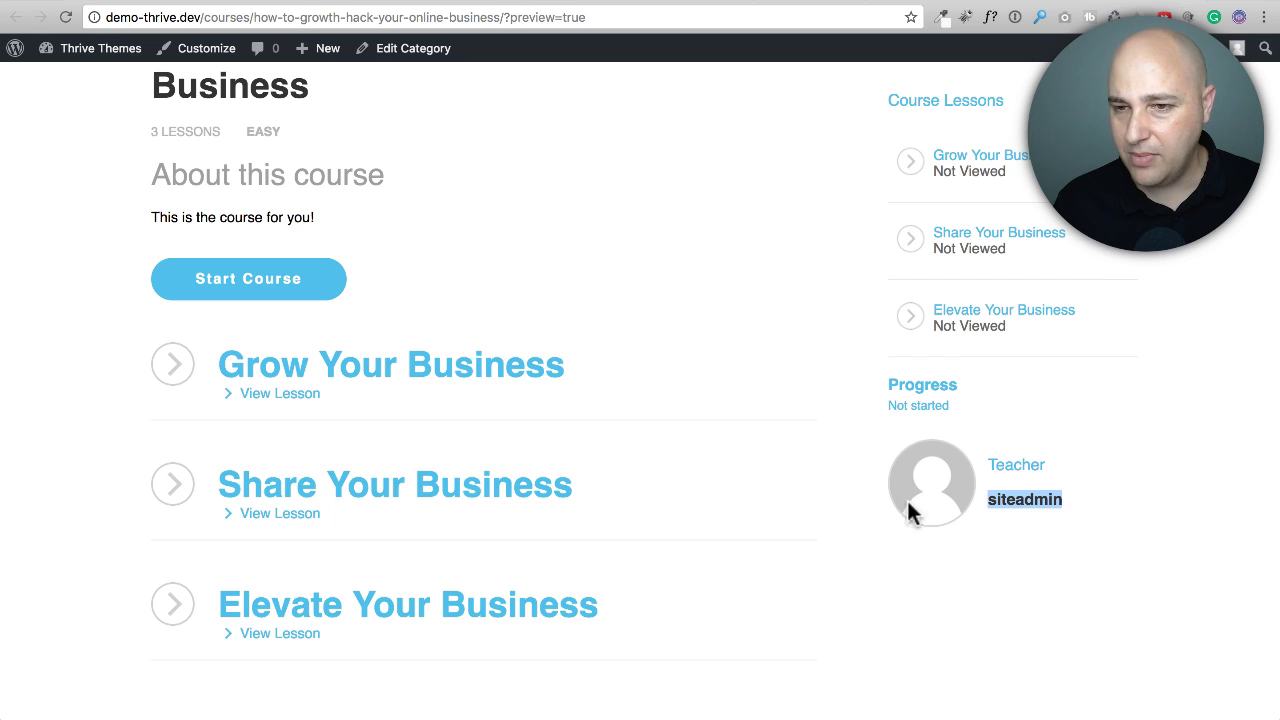
scroll(716, 489, "up", 3)
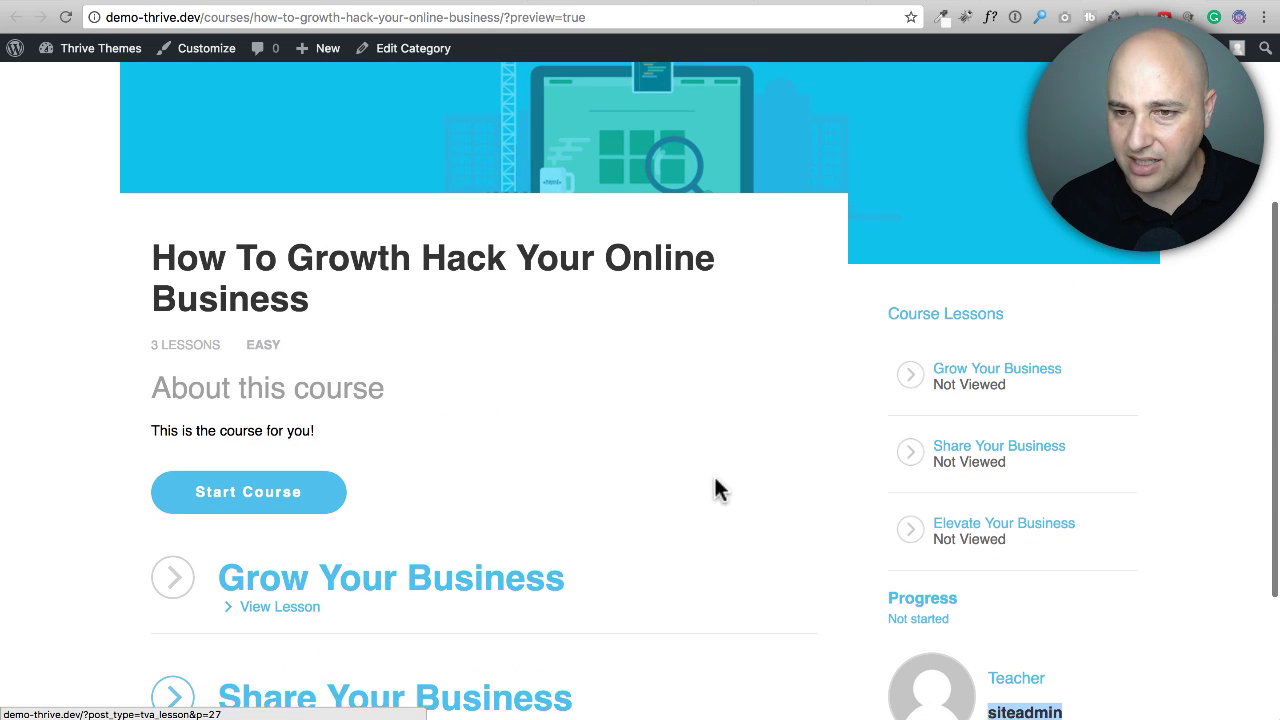
Start the course and examine the Grow Your Business lesson's header video, title, navigation arrow and lesson list
left_click(258, 495)
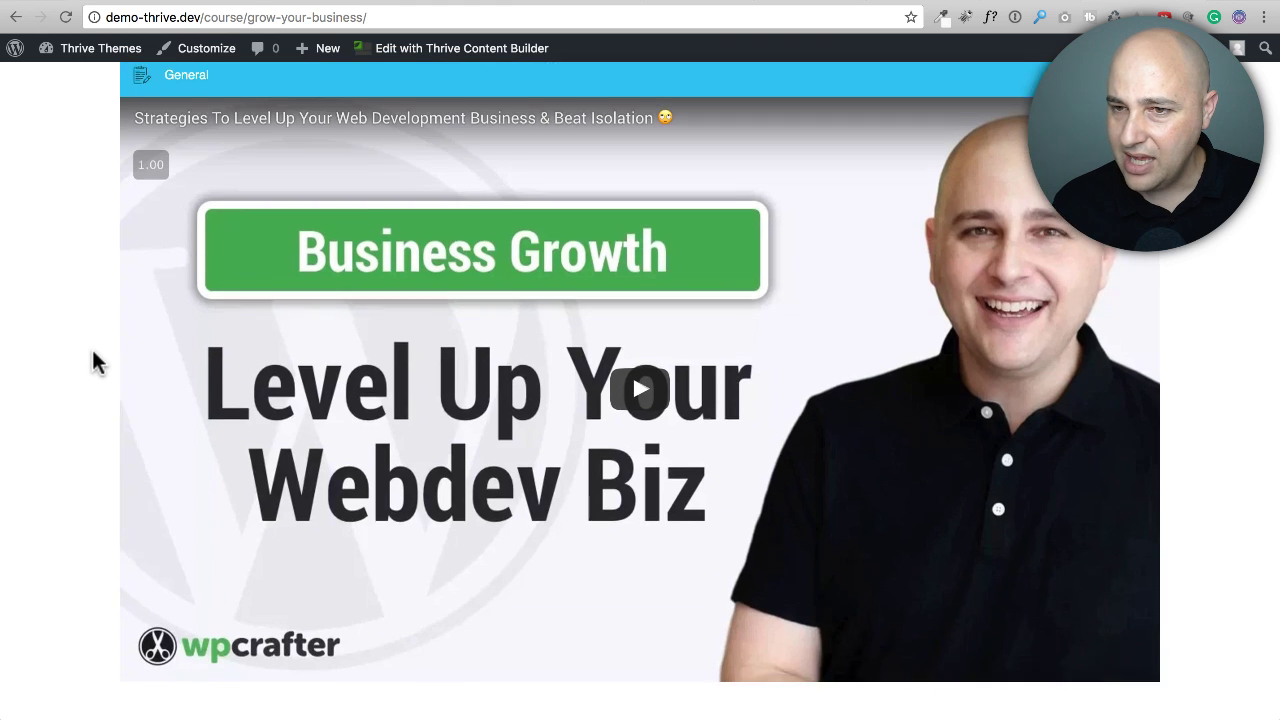
scroll(91, 355, "down", 5)
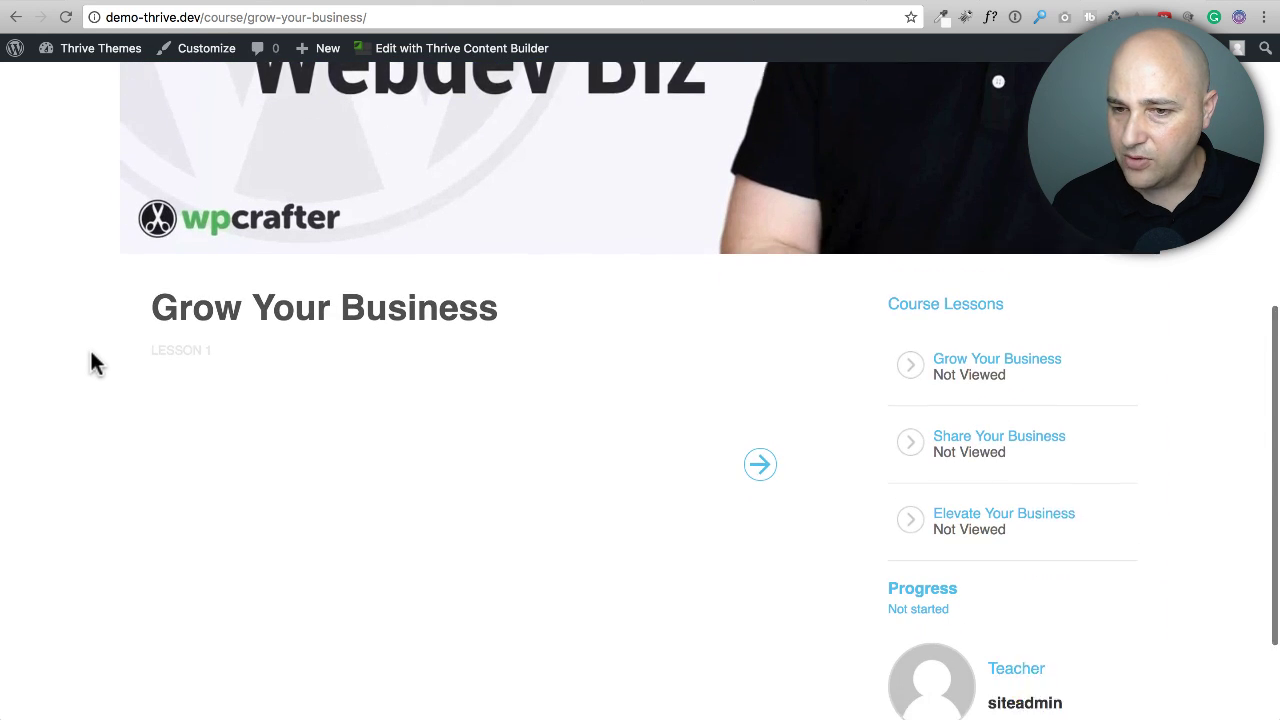
scroll(91, 352, "down", 1)
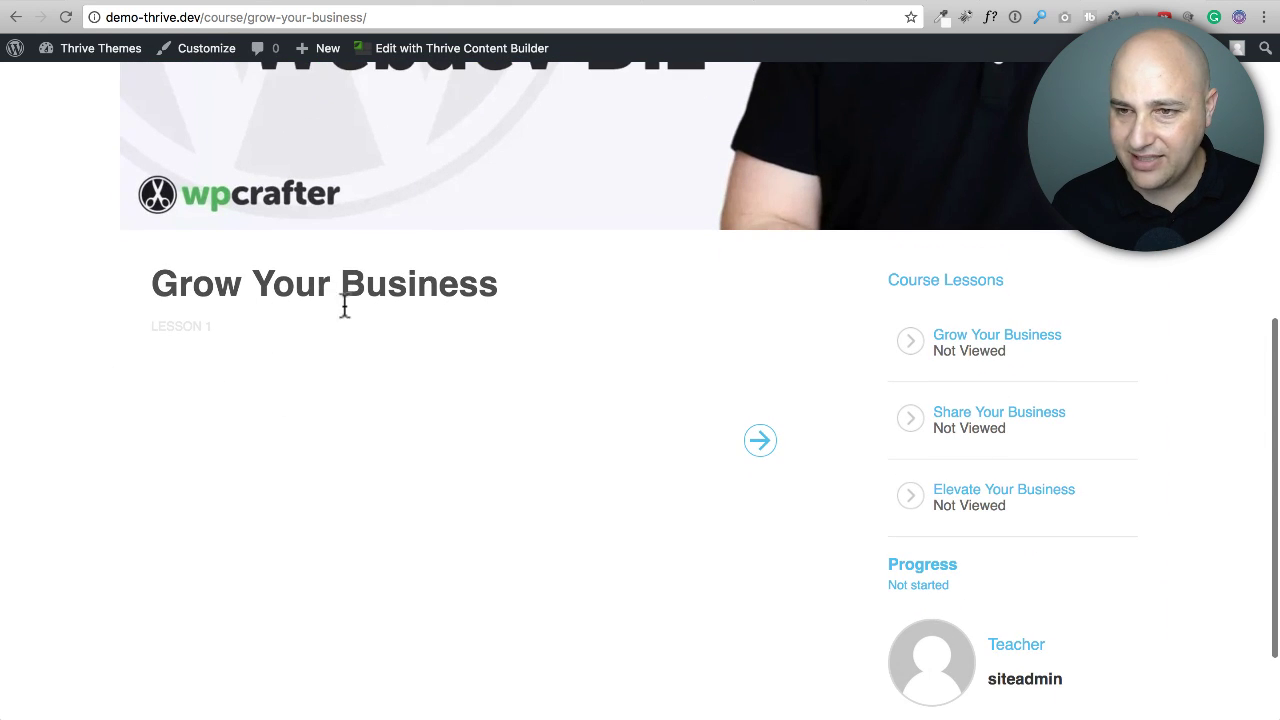
left_click_drag(170, 284, 533, 294)
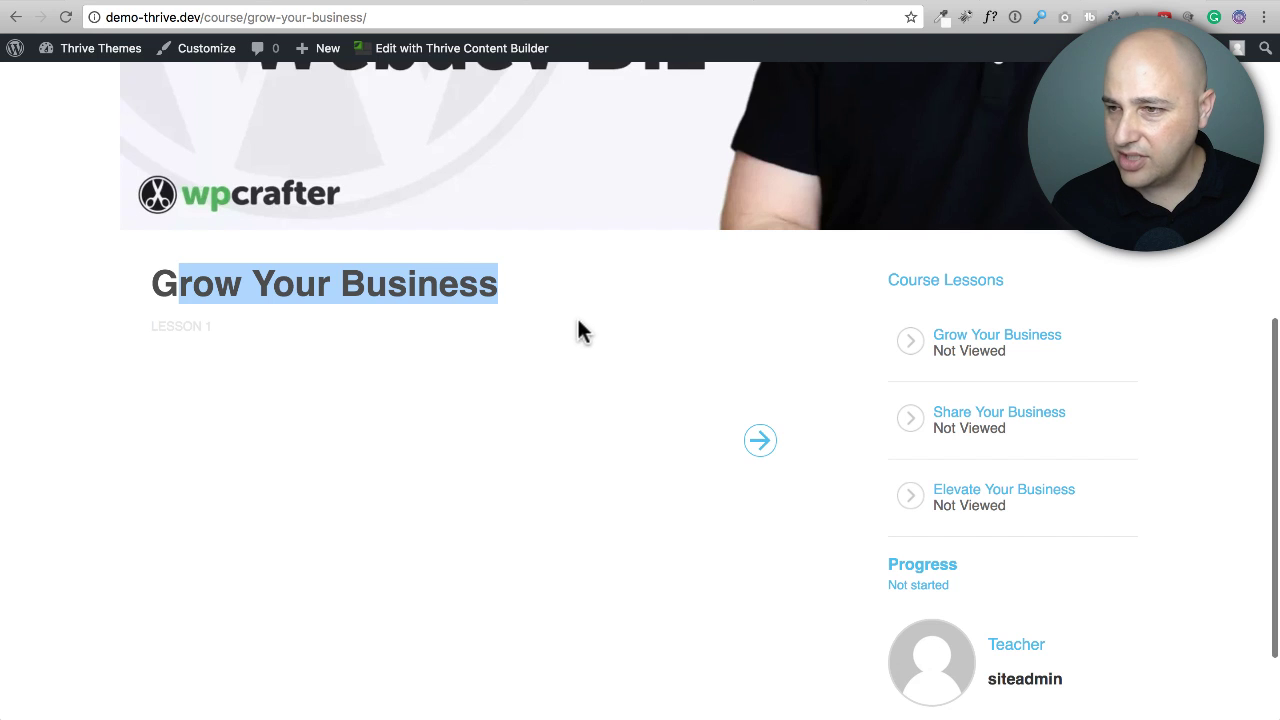
scroll(577, 329, "down", 2)
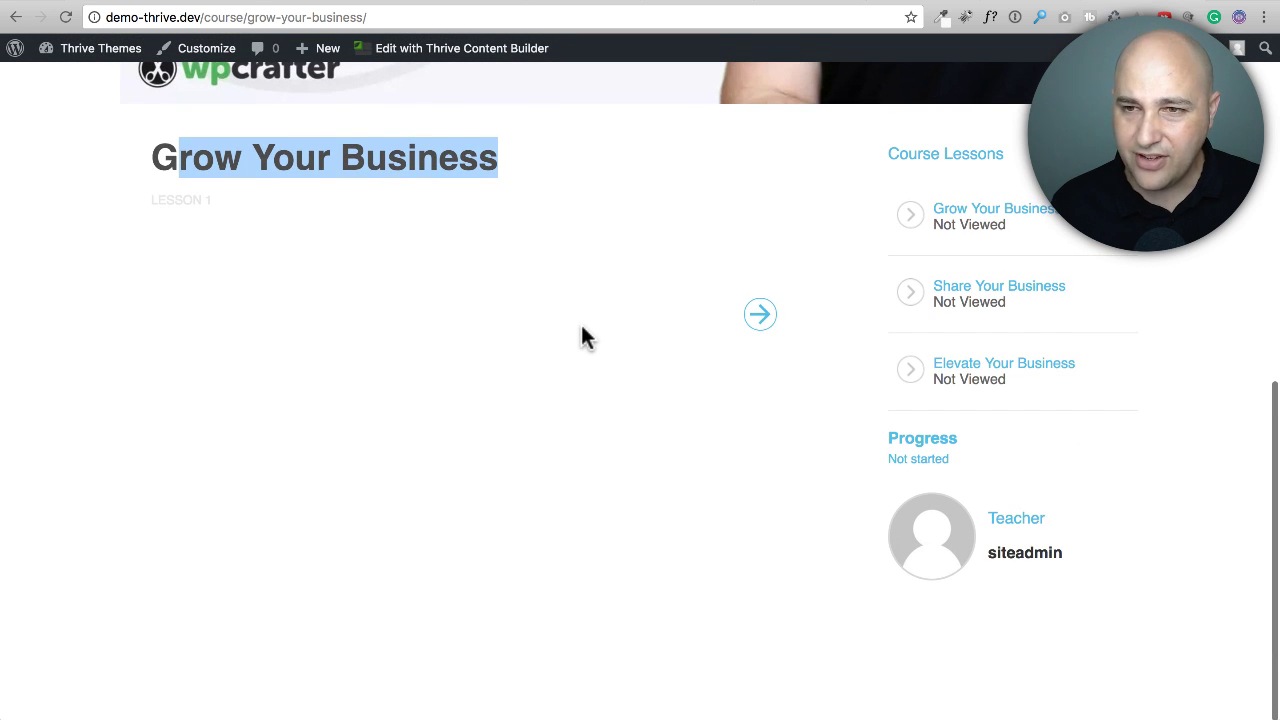
scroll(580, 337, "up", 10)
scroll(370, 432, "down", 4)
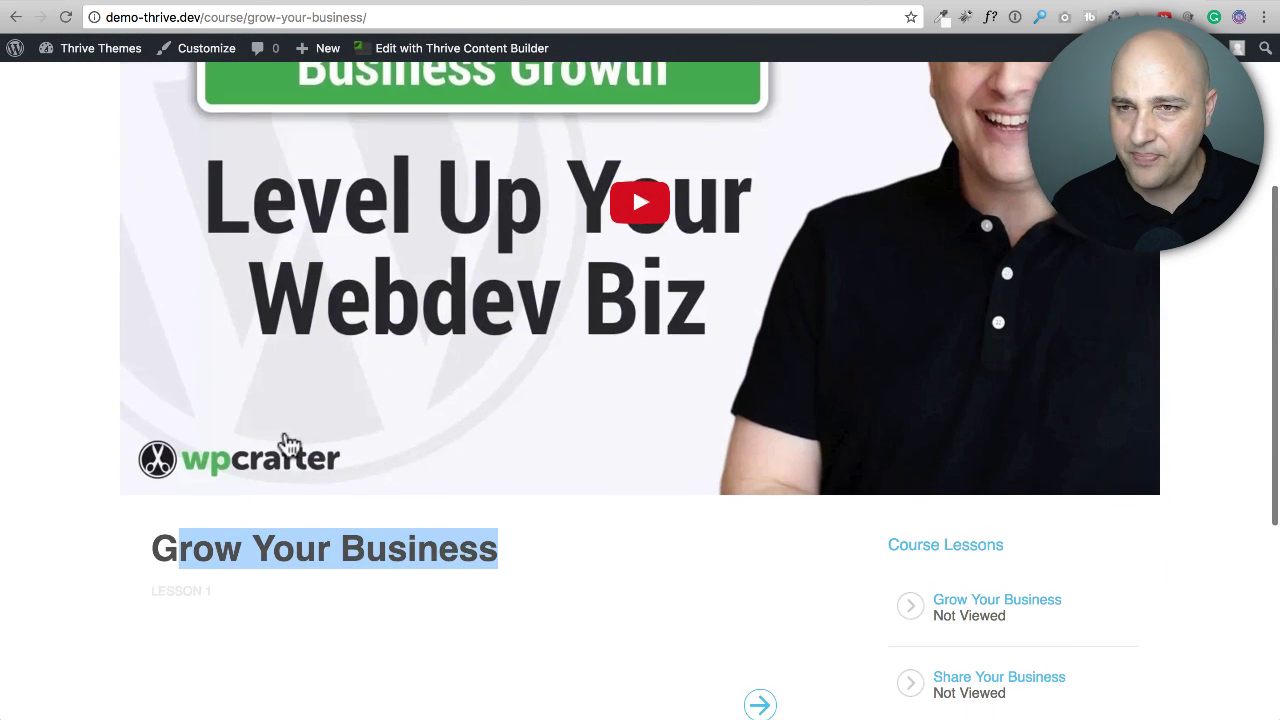
scroll(623, 531, "down", 1)
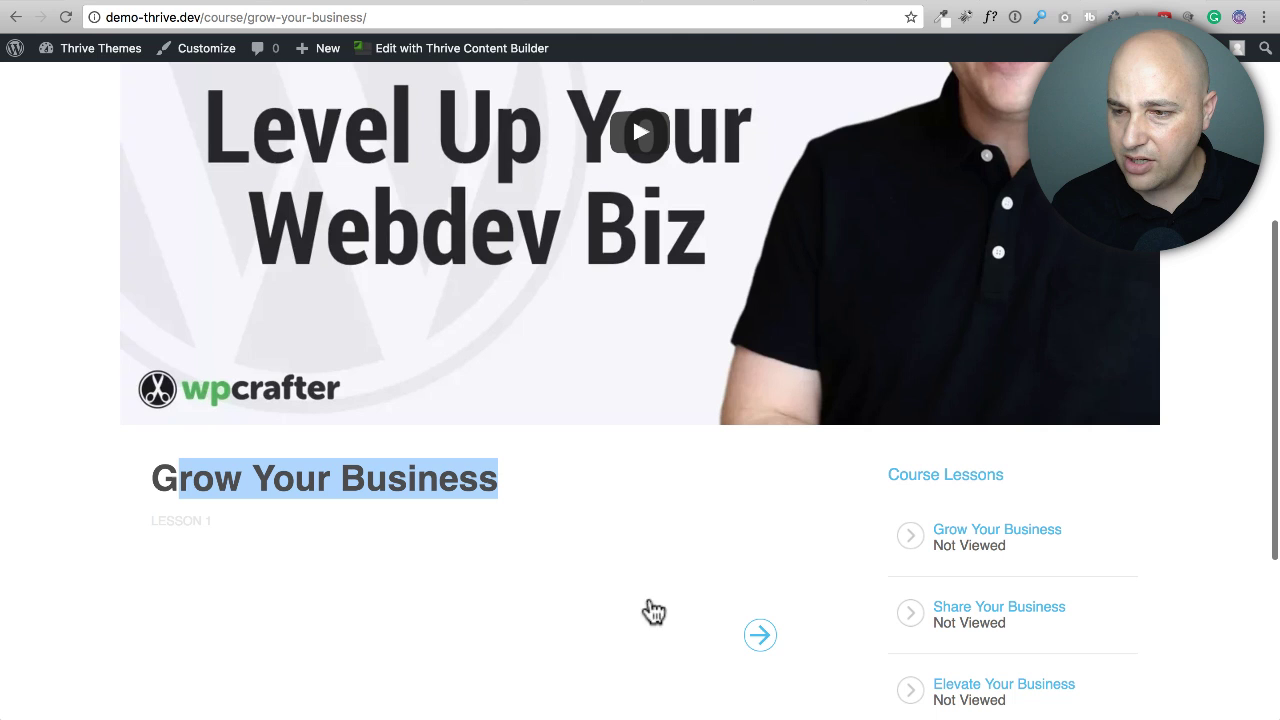
Advance through the Share Your Business and Elevate Your Business lessons, pause the final lesson's video, and look over its page layout and navigation
left_click(760, 637)
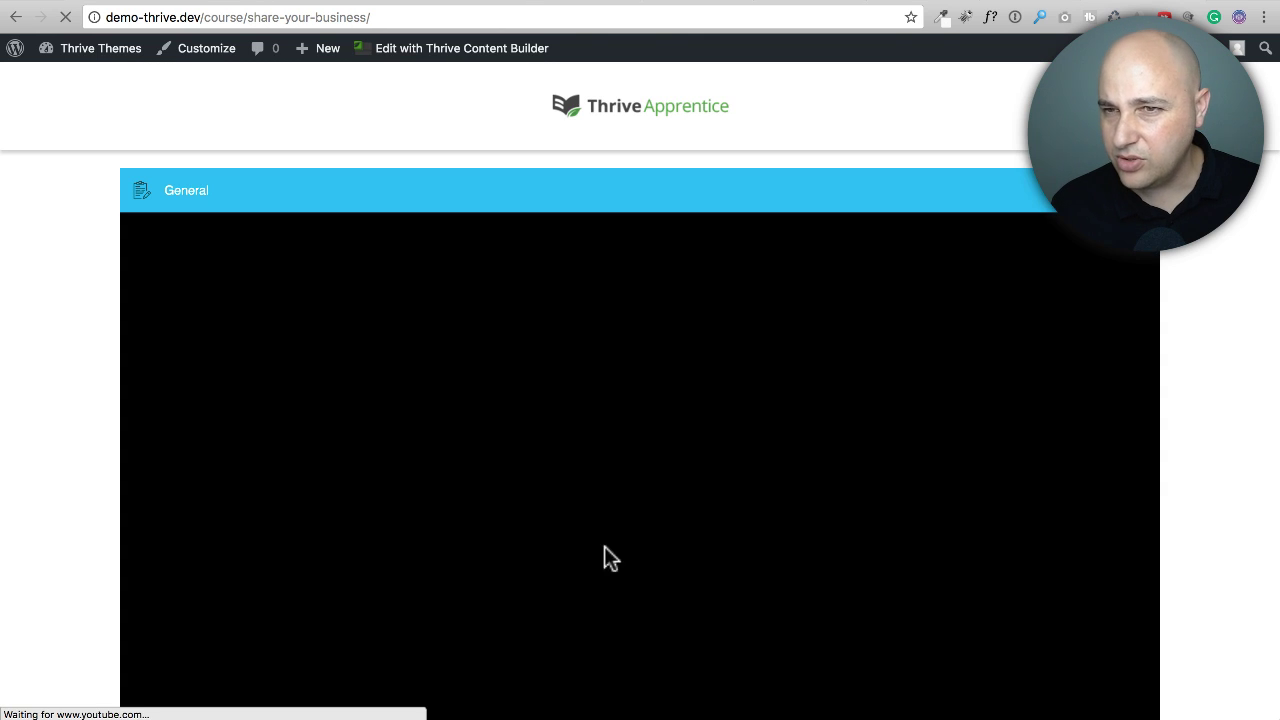
scroll(560, 495, "down", 5)
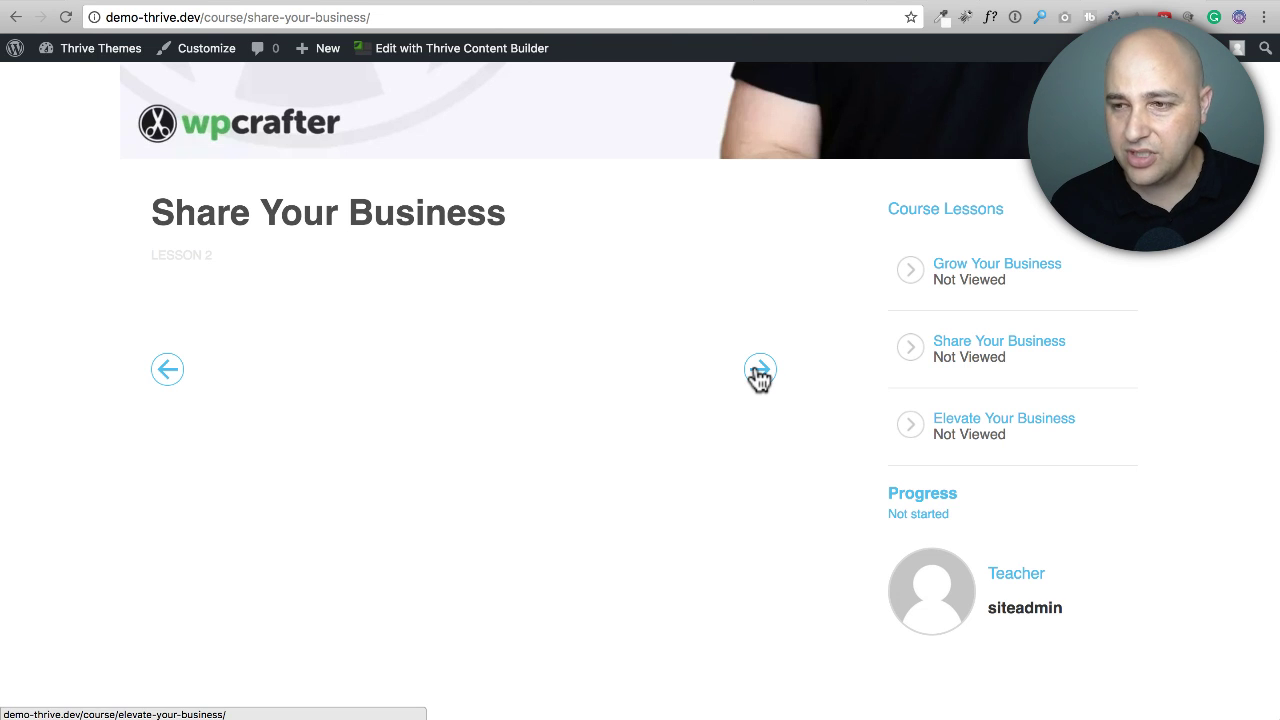
left_click(760, 374)
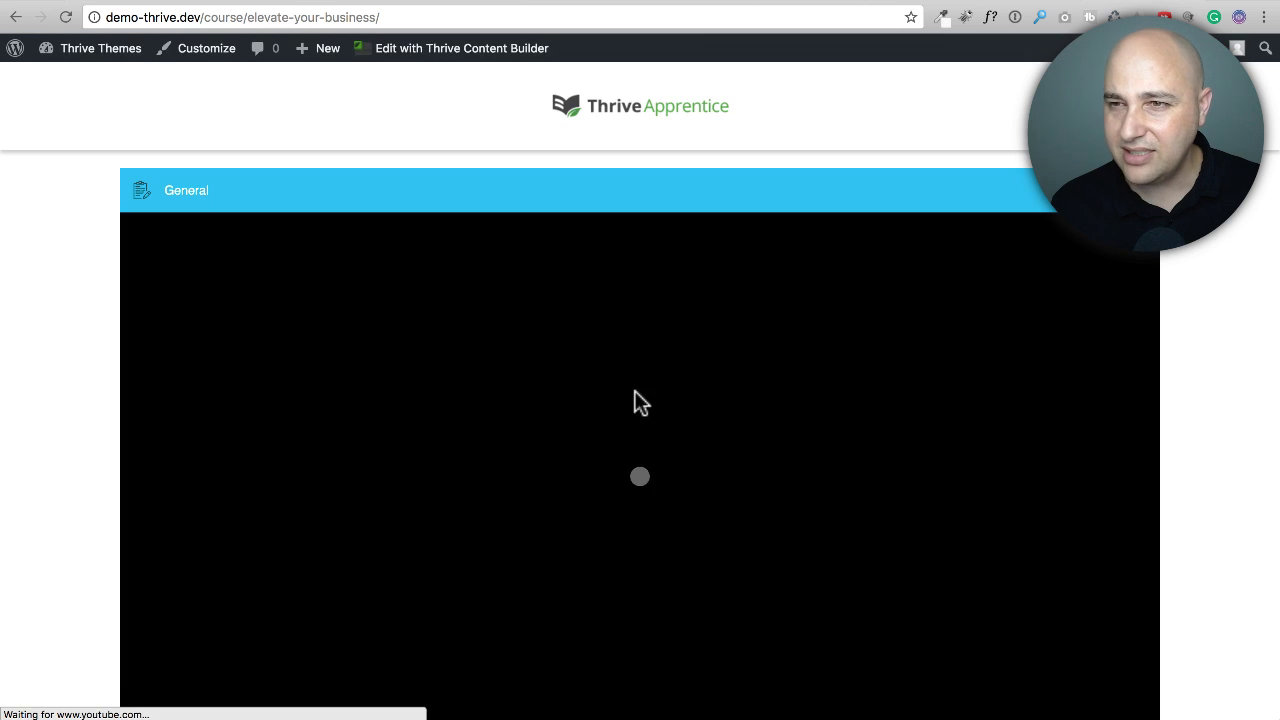
scroll(380, 392, "down", 1)
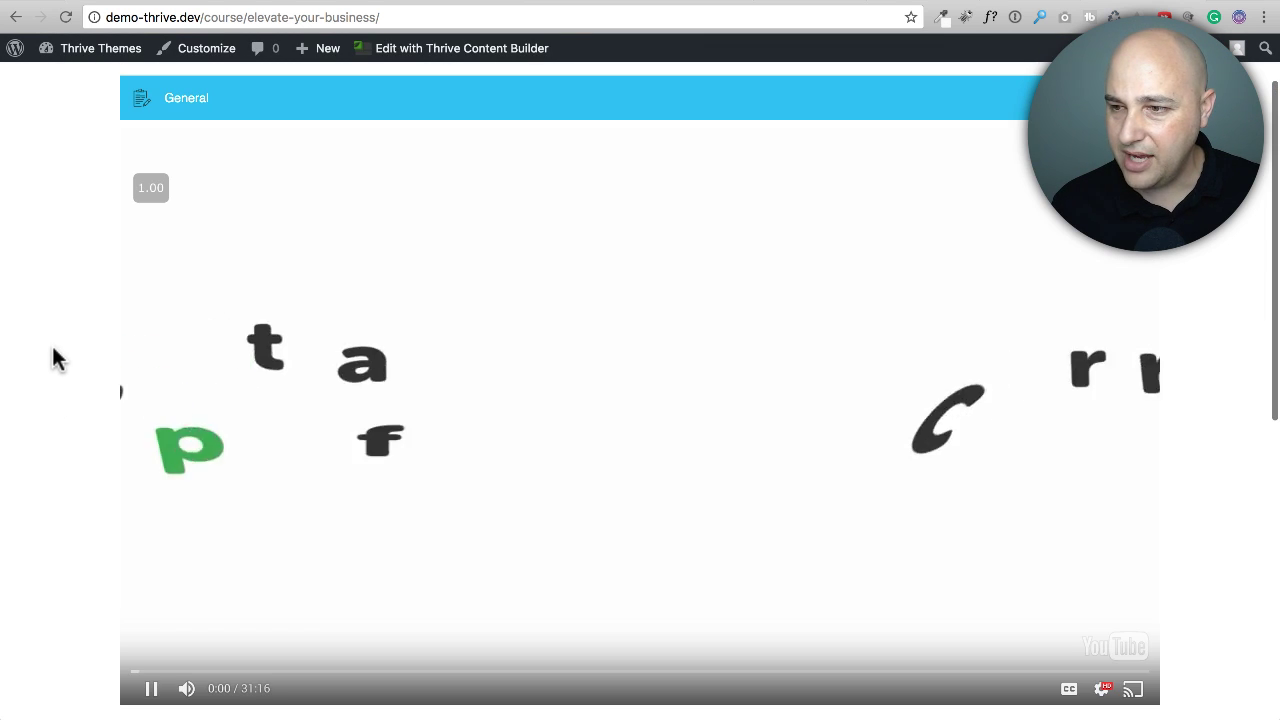
left_click(151, 697)
scroll(37, 466, "down", 1)
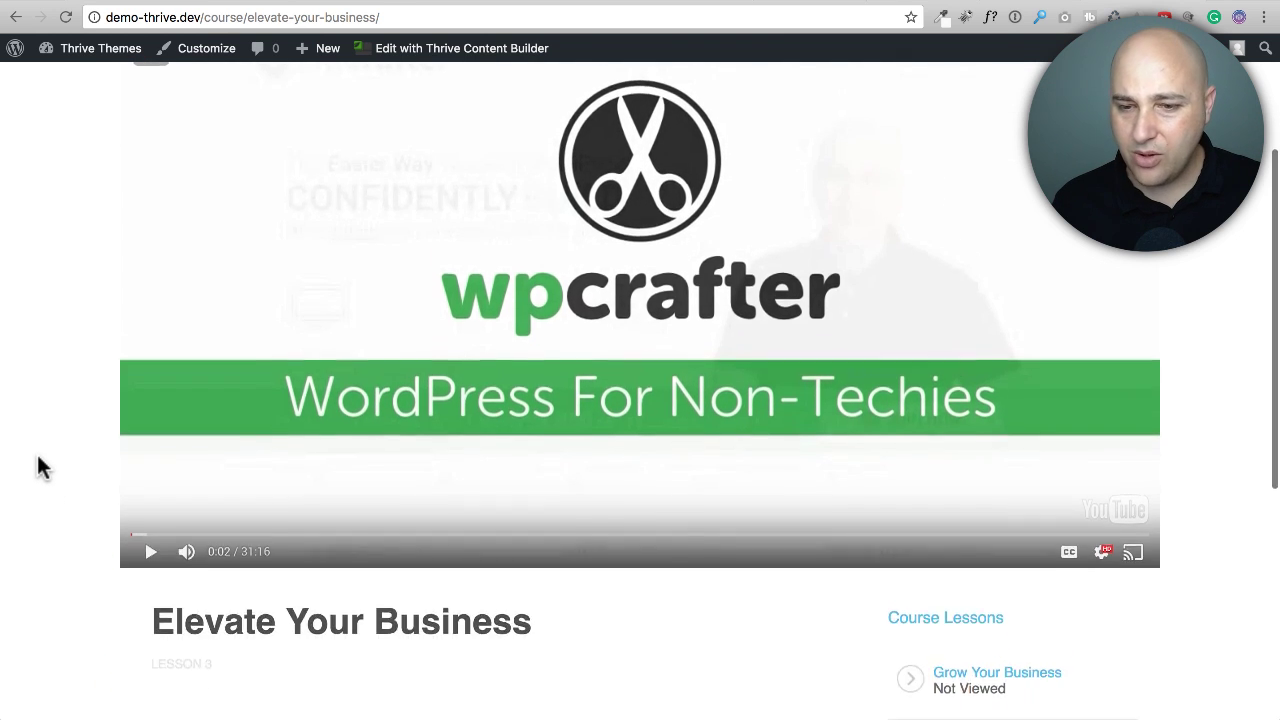
scroll(37, 458, "down", 4)
scroll(70, 461, "up", 1)
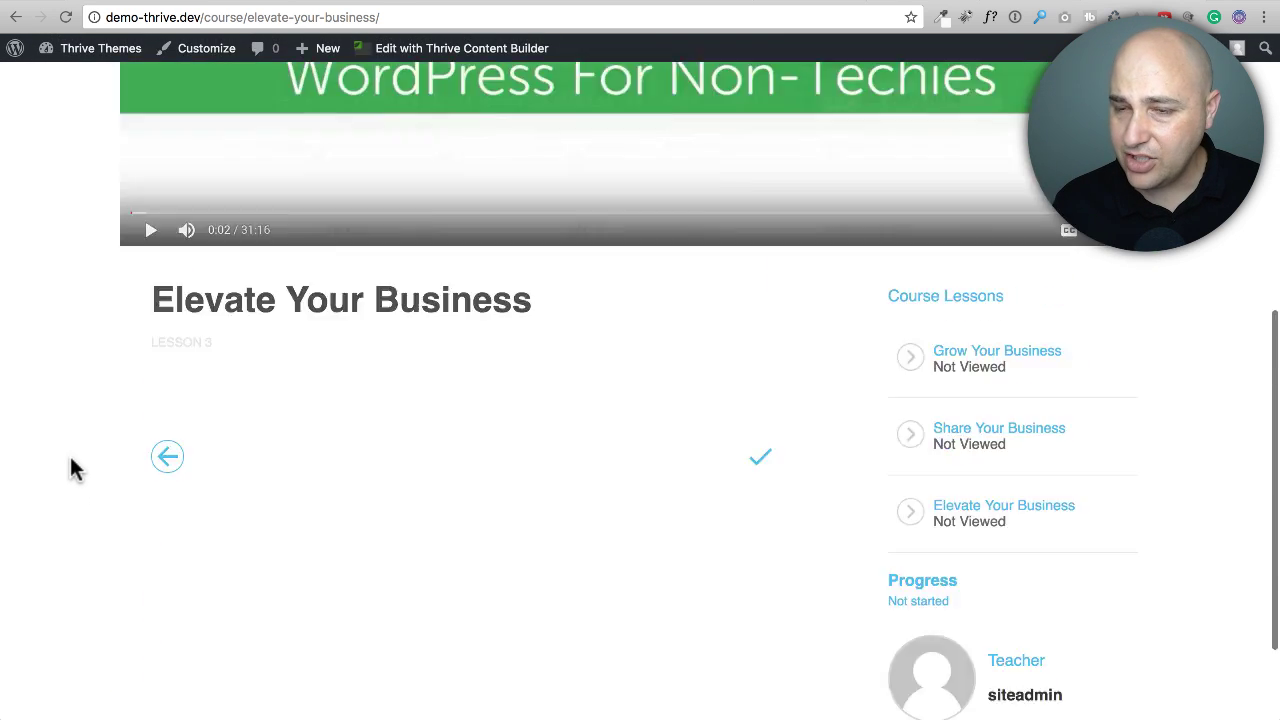
scroll(70, 462, "up", 5)
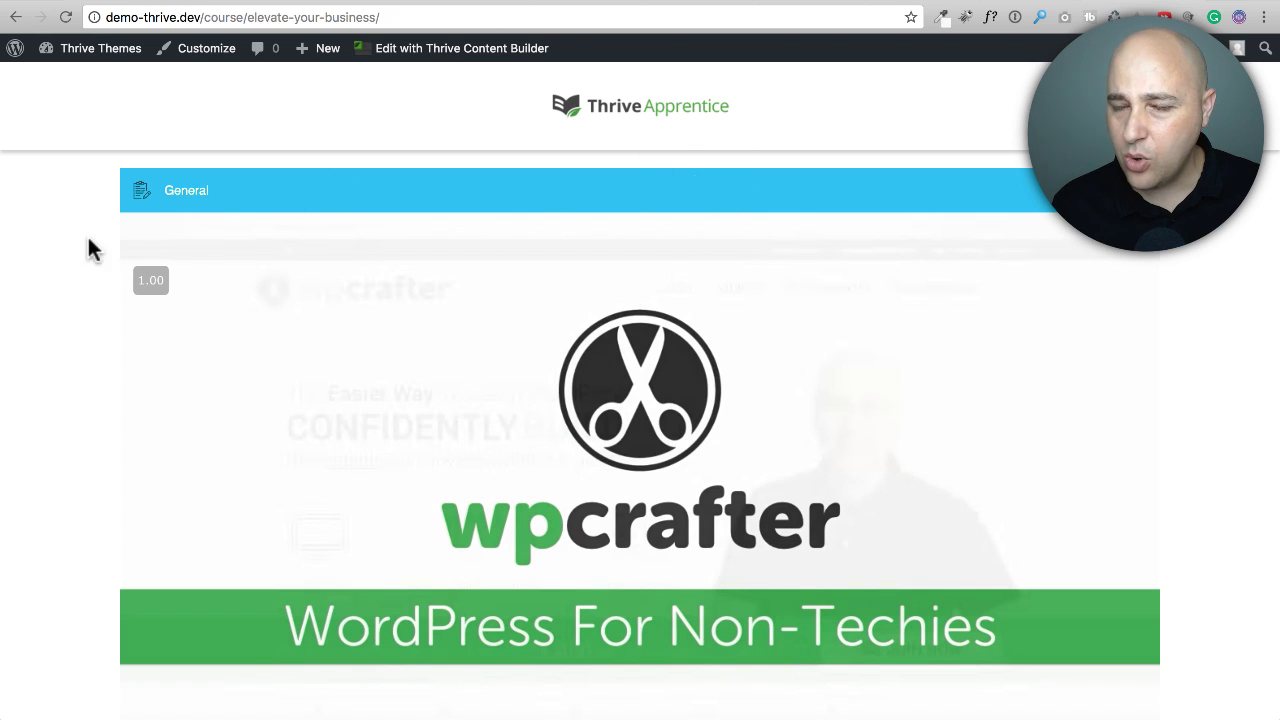
Examine the Elevate Your Business lesson page's video, title, lesson list, progress and teacher sections
scroll(78, 243, "down", 5)
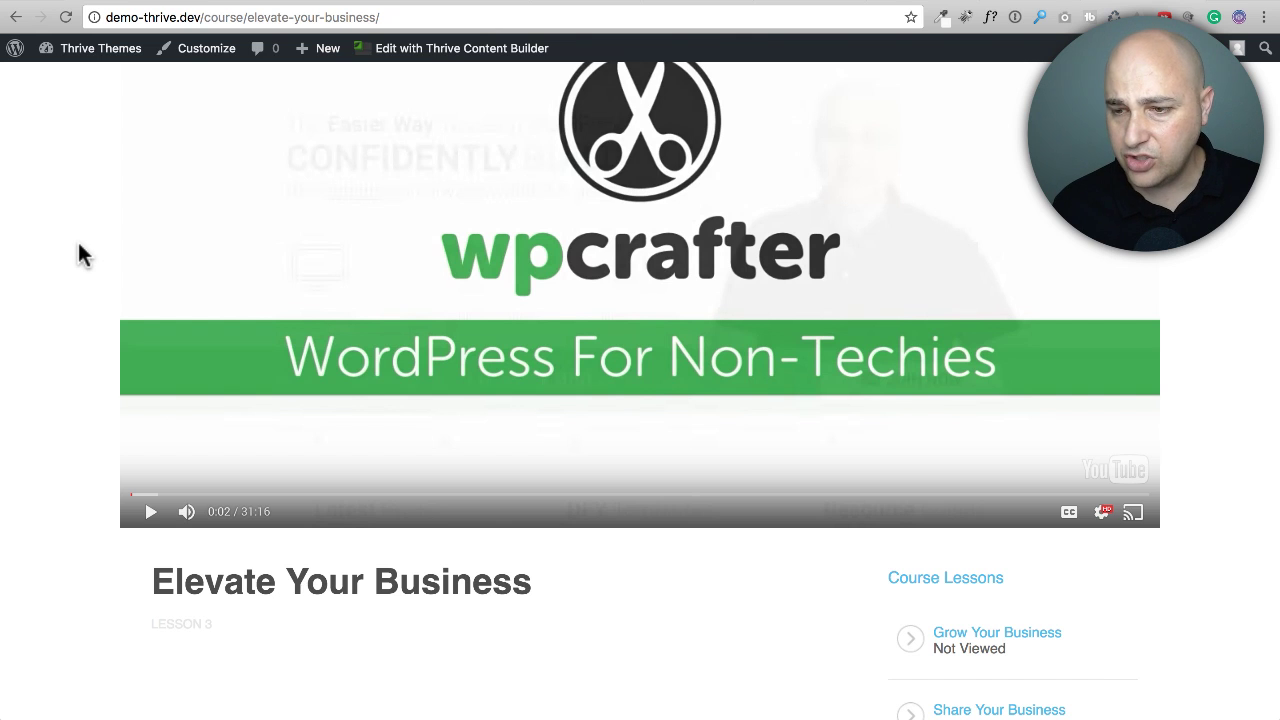
scroll(78, 251, "down", 8)
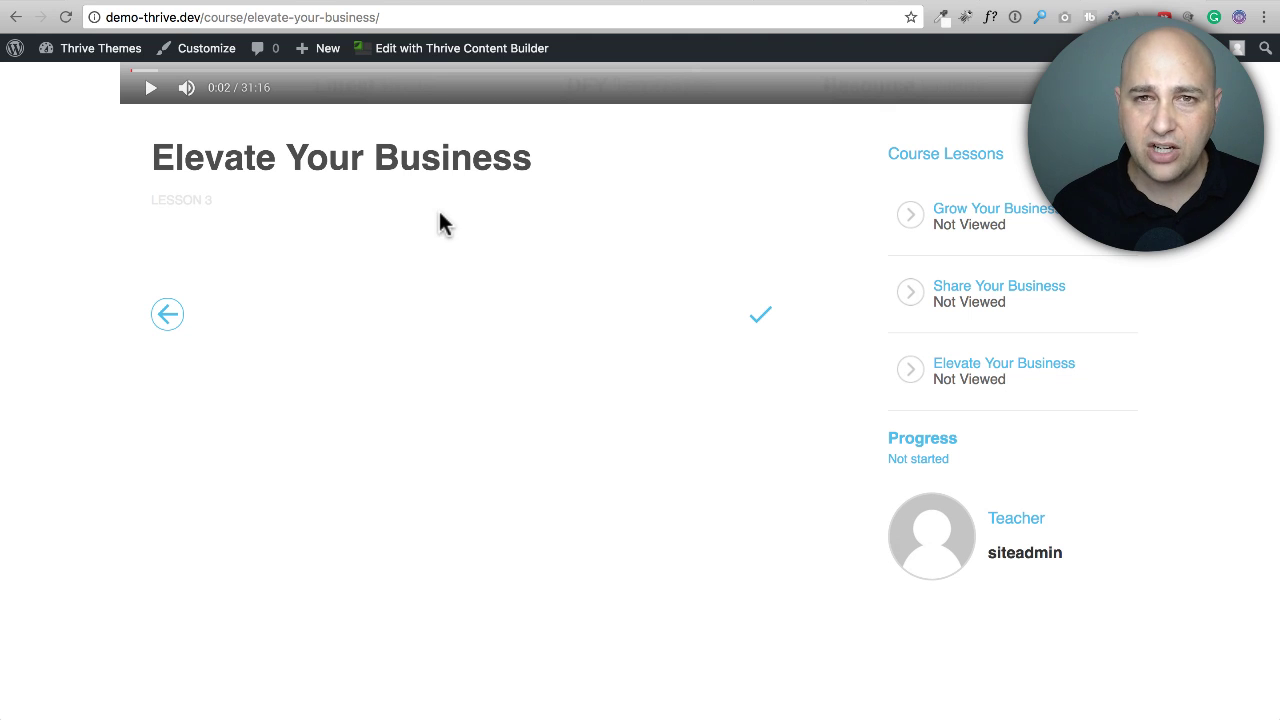
scroll(441, 270, "down", 1)
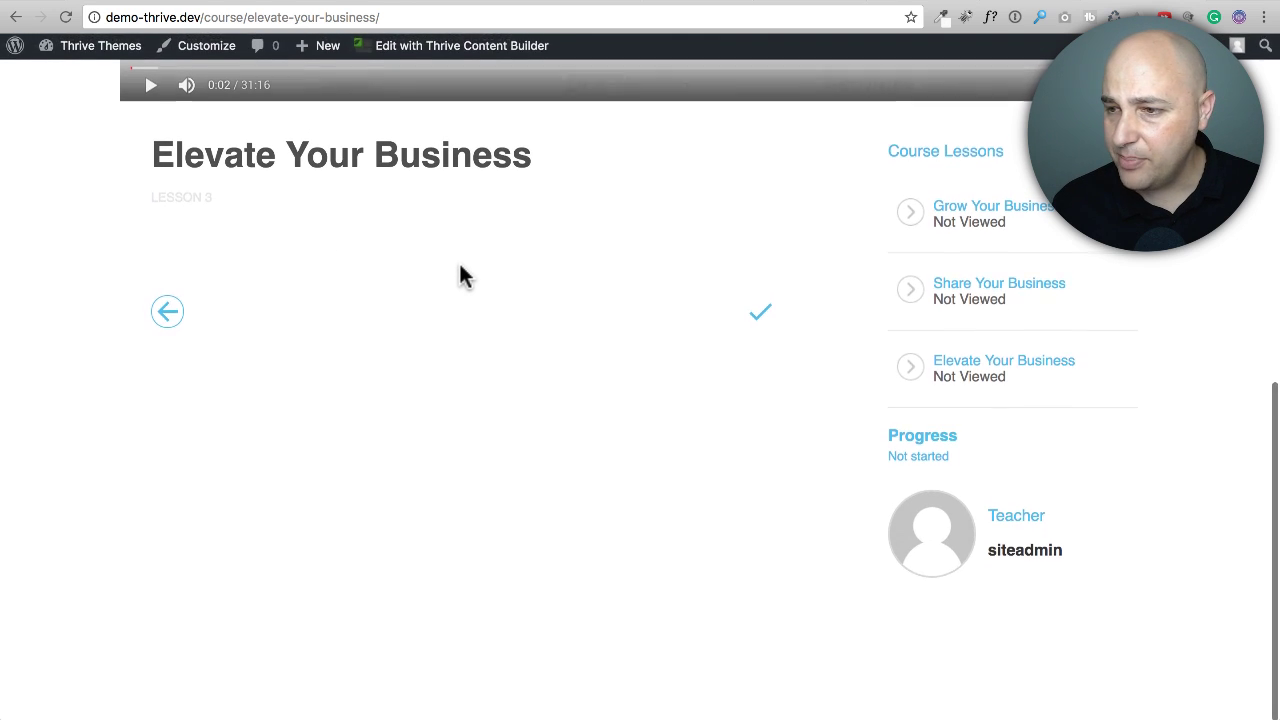
scroll(455, 305, "up", 10)
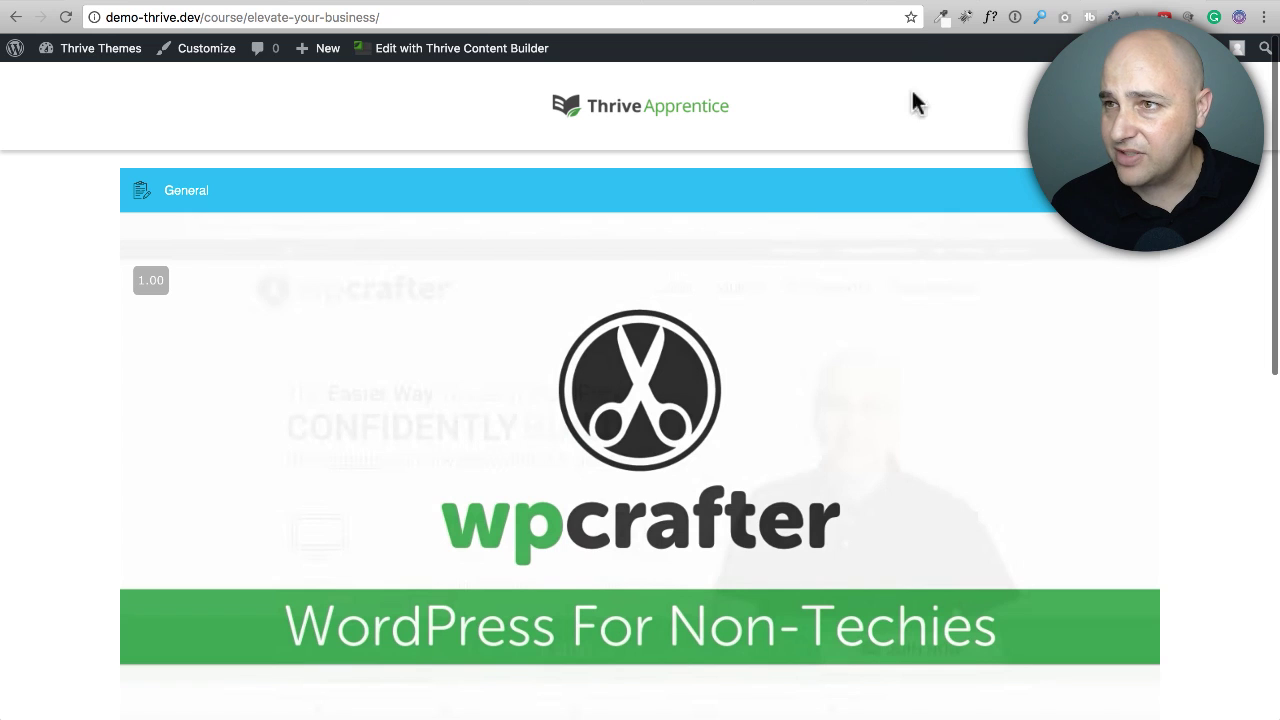
In your own WordPress user profile, enter a new nickname and e-mail, use the nickname as public display name, and update the profile
left_click(1032, 3)
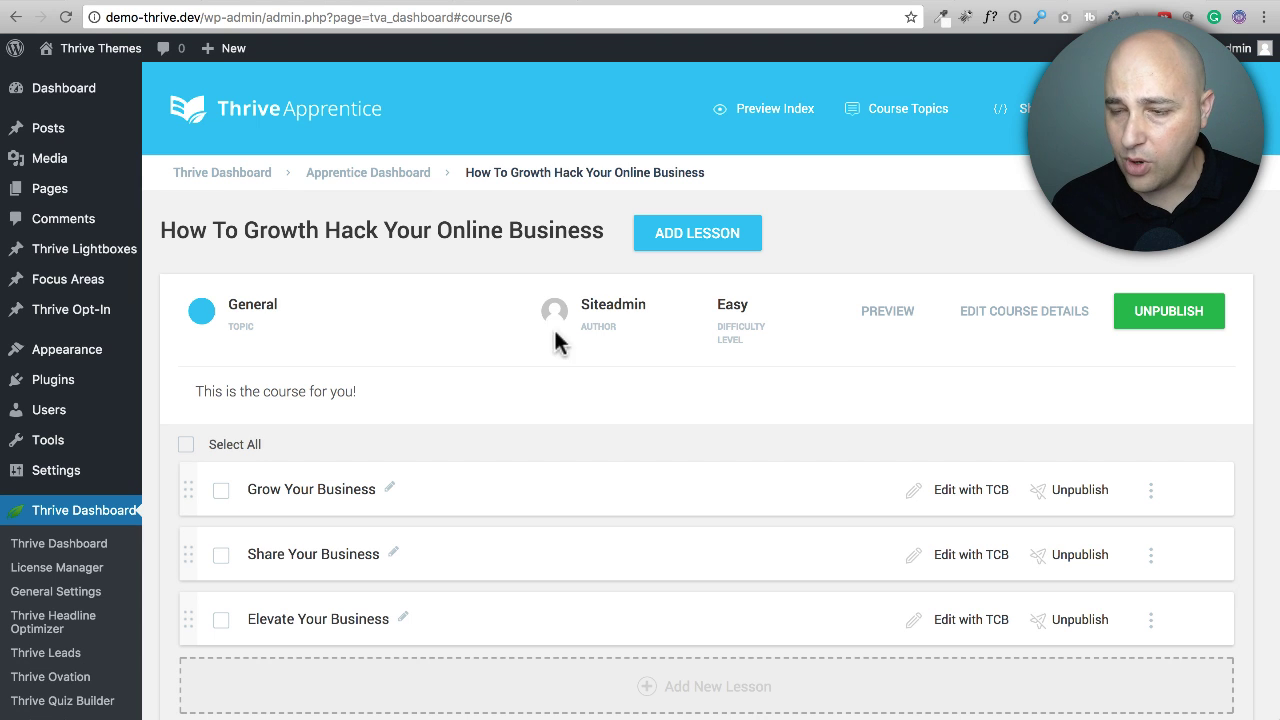
scroll(420, 335, "down", 2)
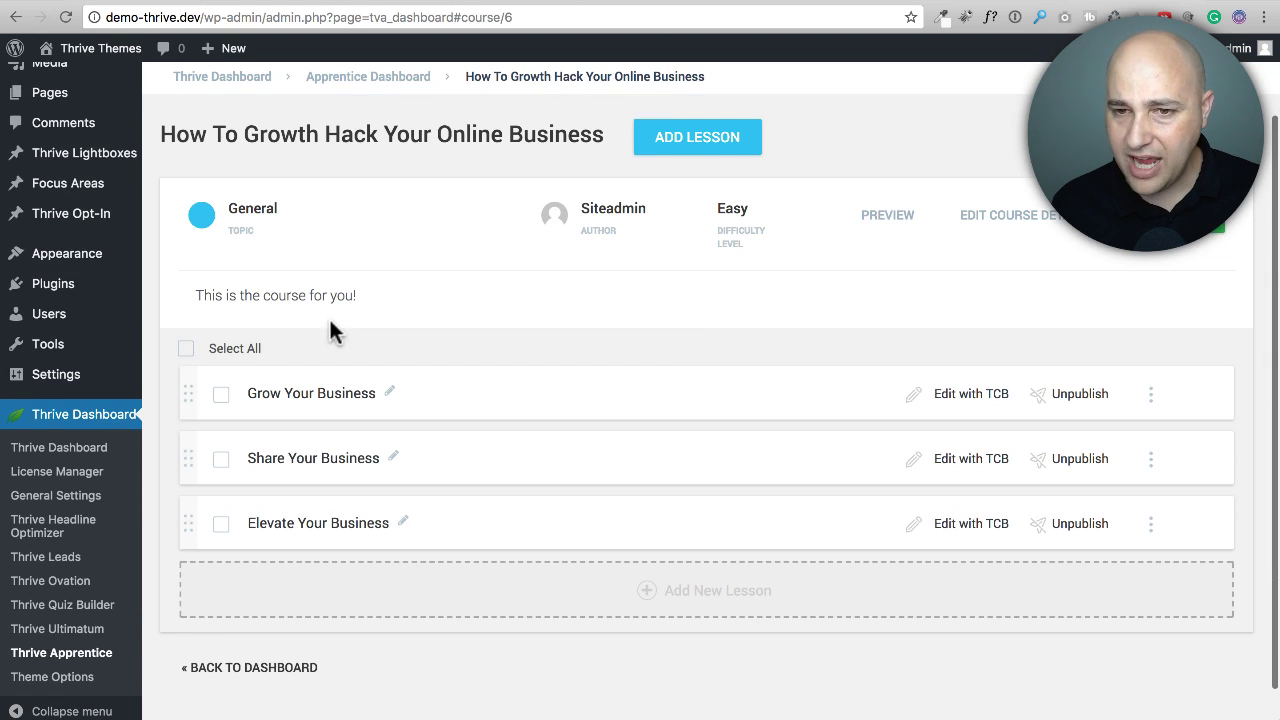
mouse_move(44, 322)
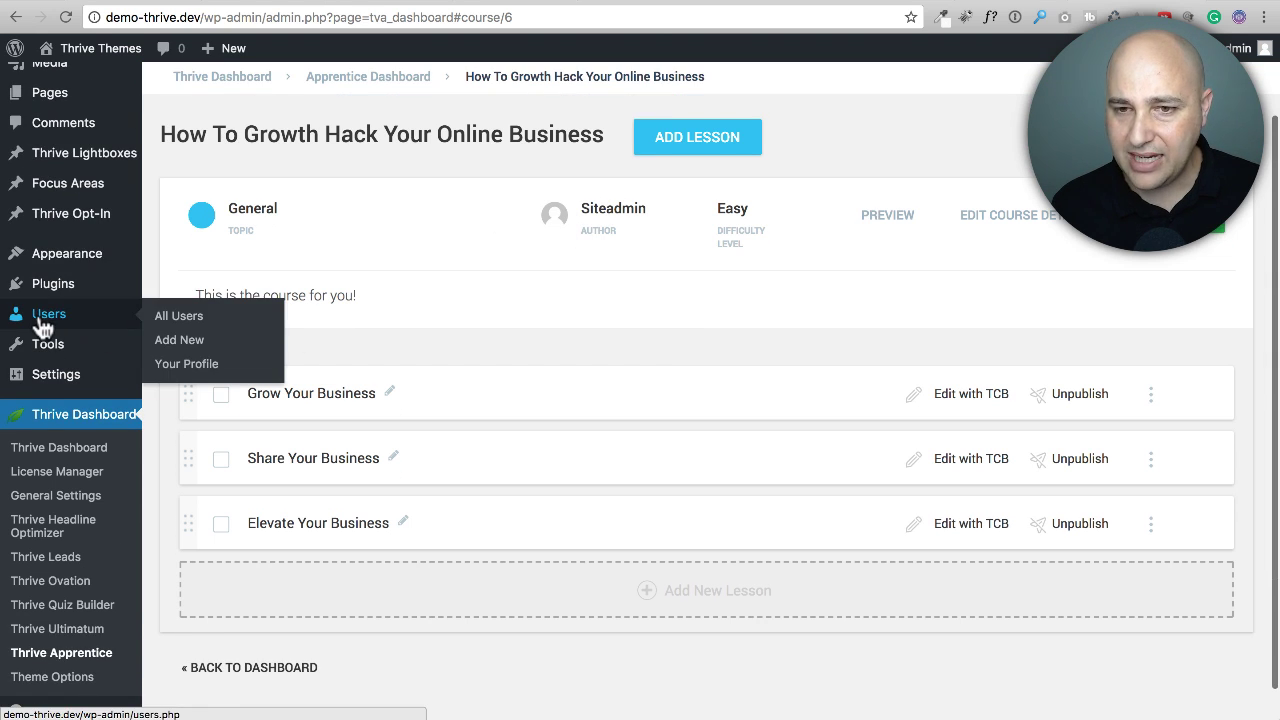
left_click(187, 366)
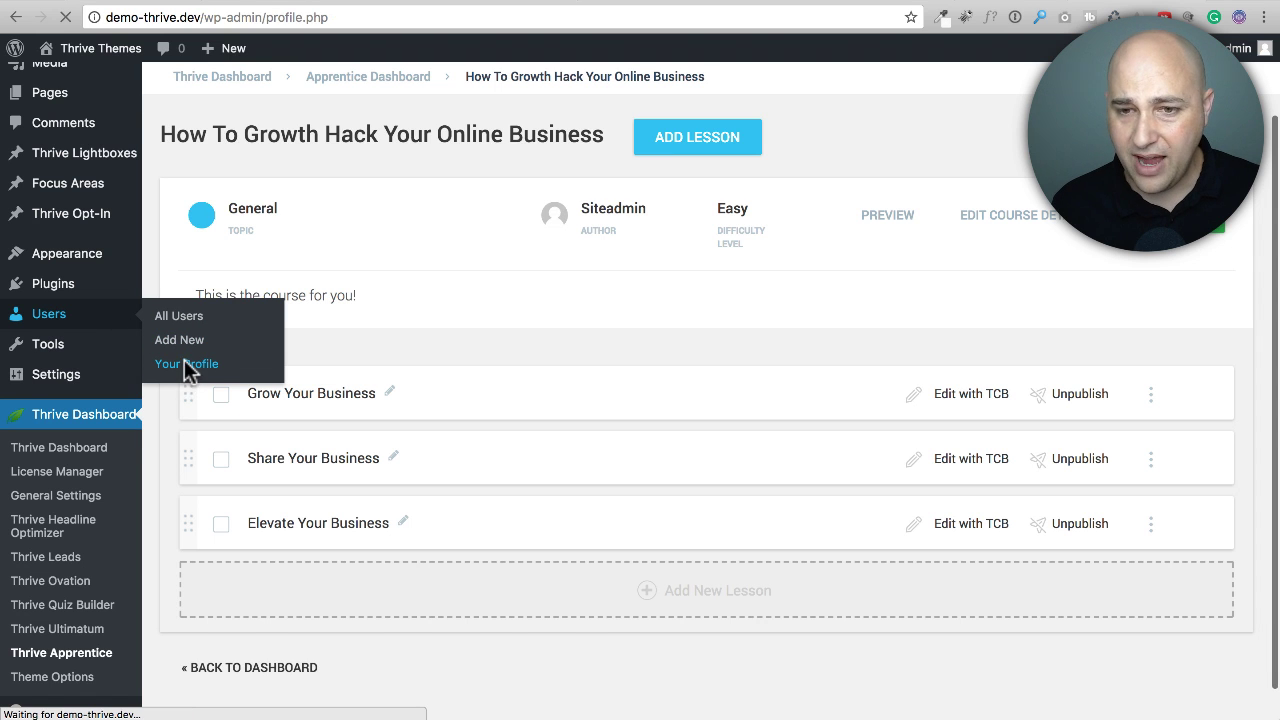
scroll(294, 365, "down", 6)
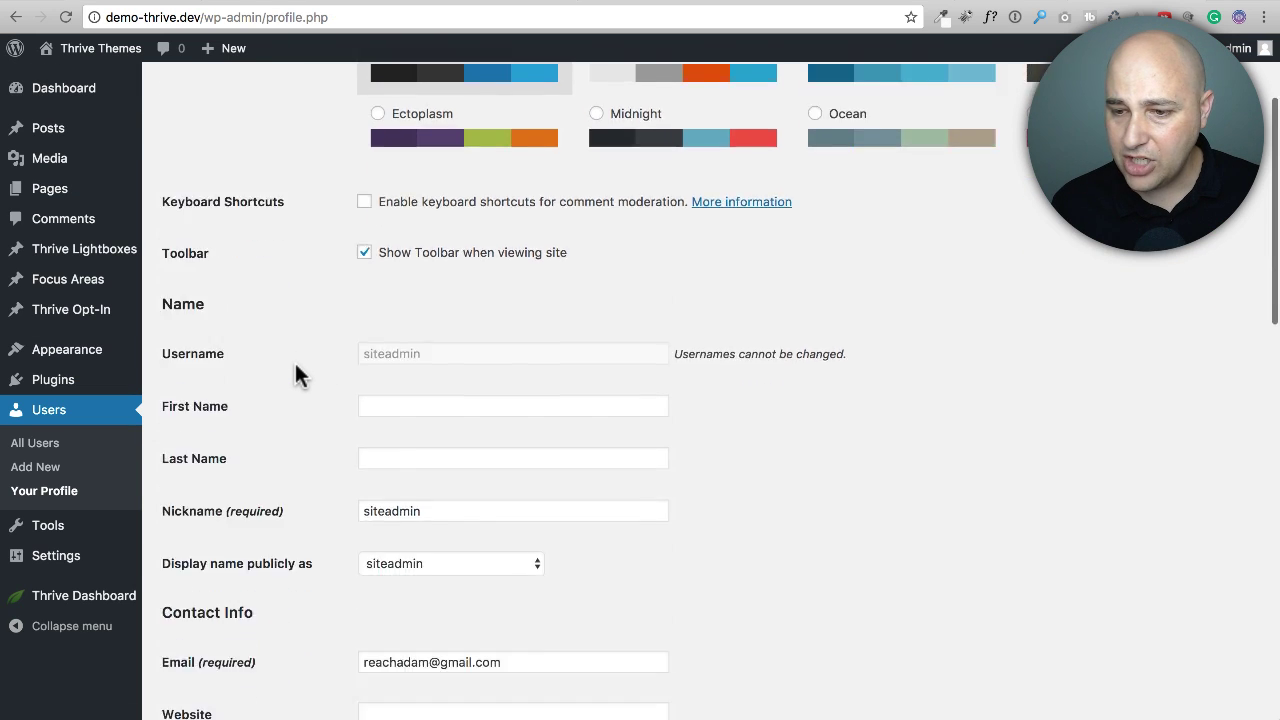
scroll(454, 377, "down", 1)
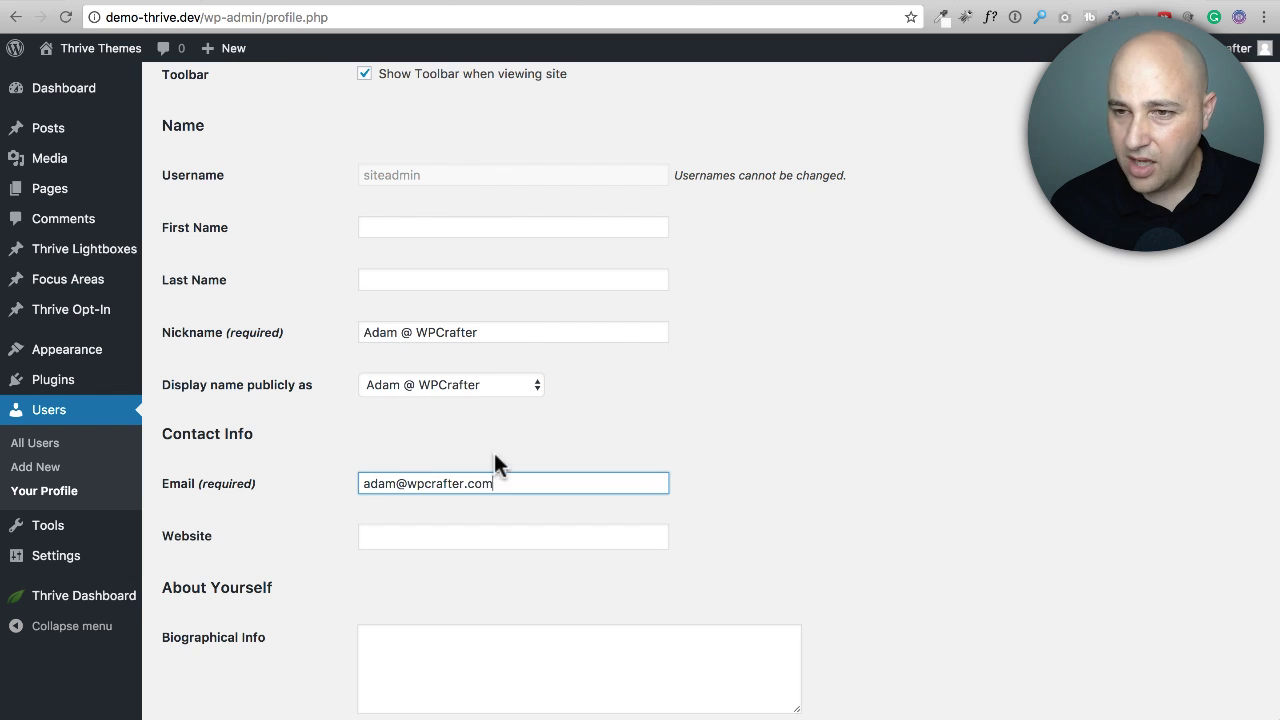
left_click(368, 436)
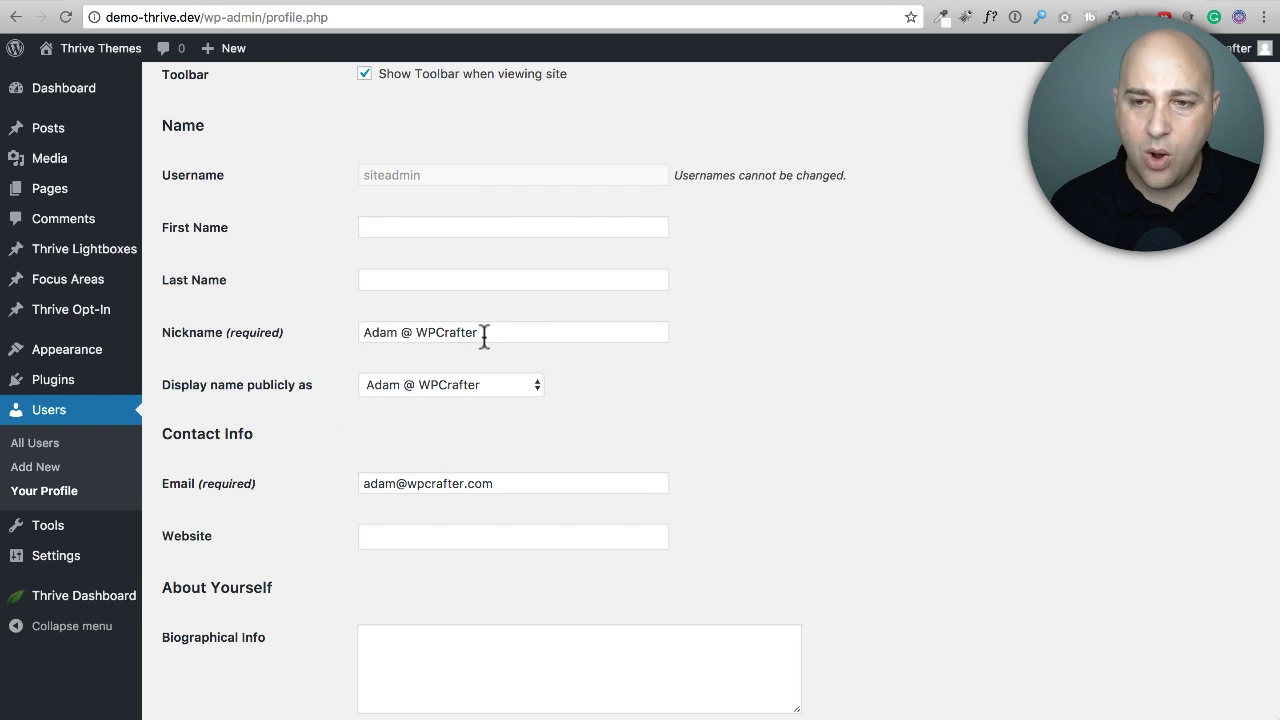
left_click(466, 386)
left_click(310, 420)
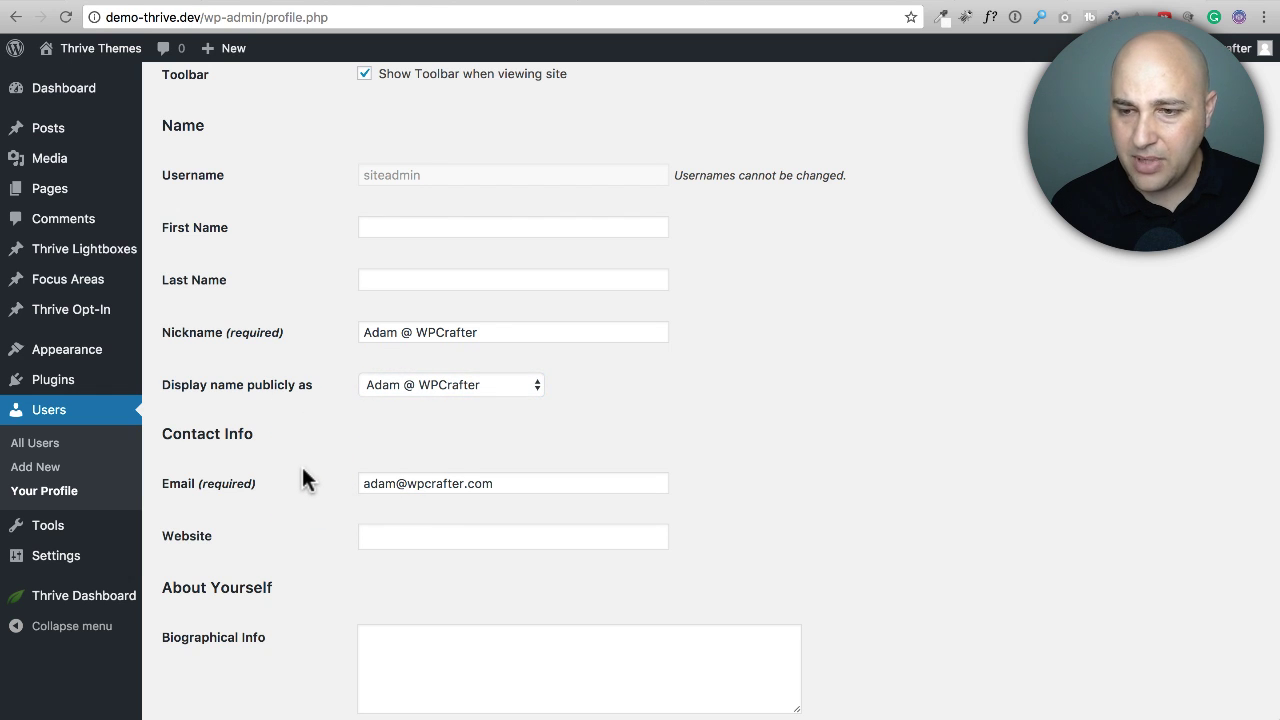
scroll(302, 467, "down", 10)
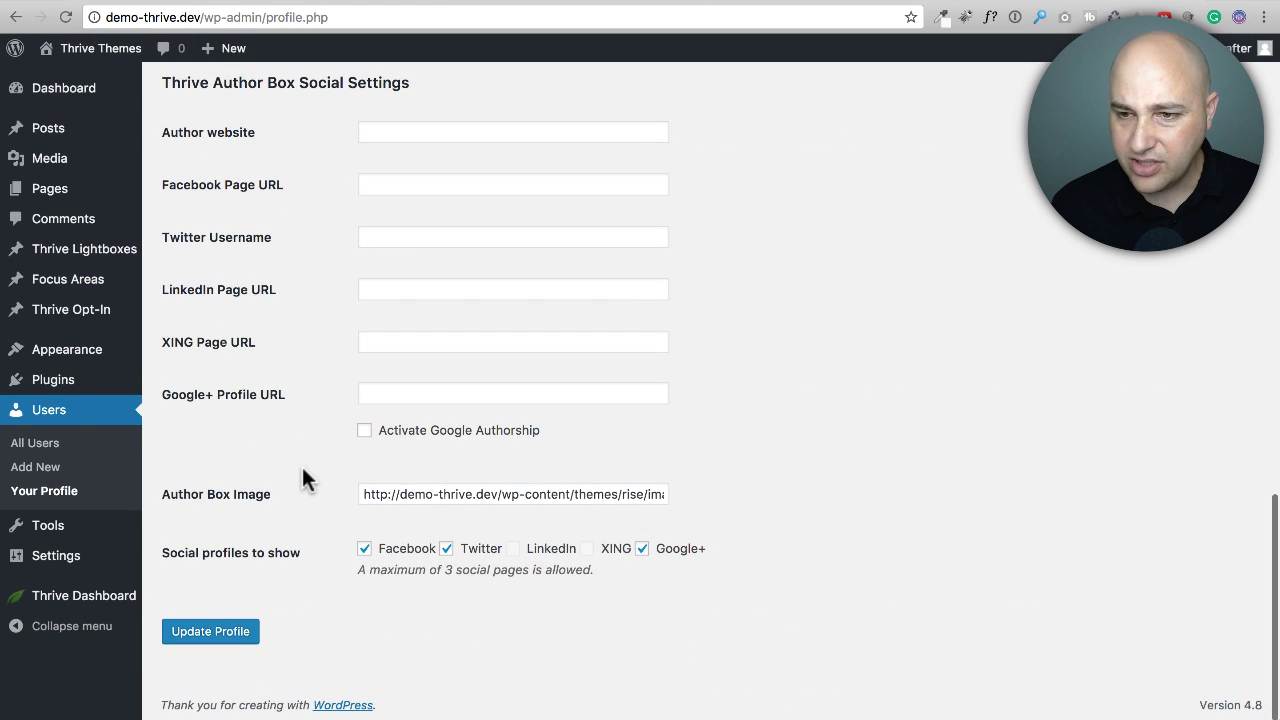
left_click(222, 637)
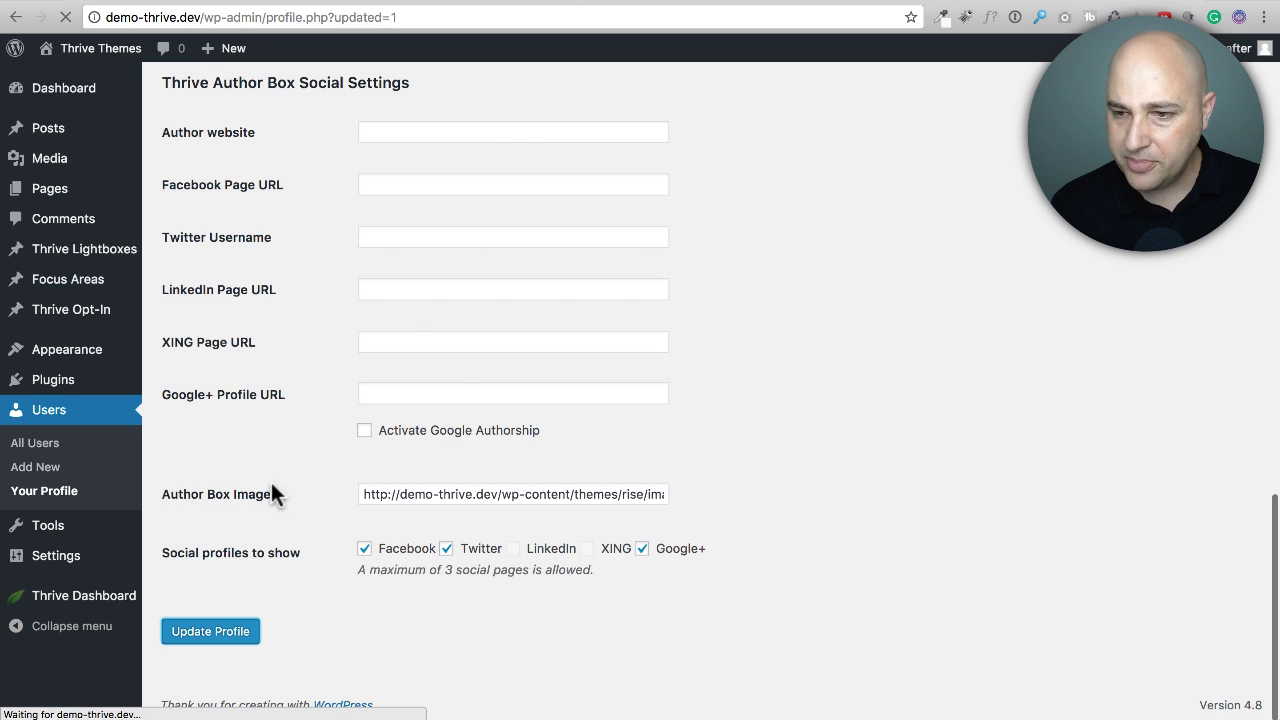
Check the profile picture and the surrounding biographical and account sections of the updated profile
scroll(279, 440, "down", 5)
scroll(279, 436, "down", 4)
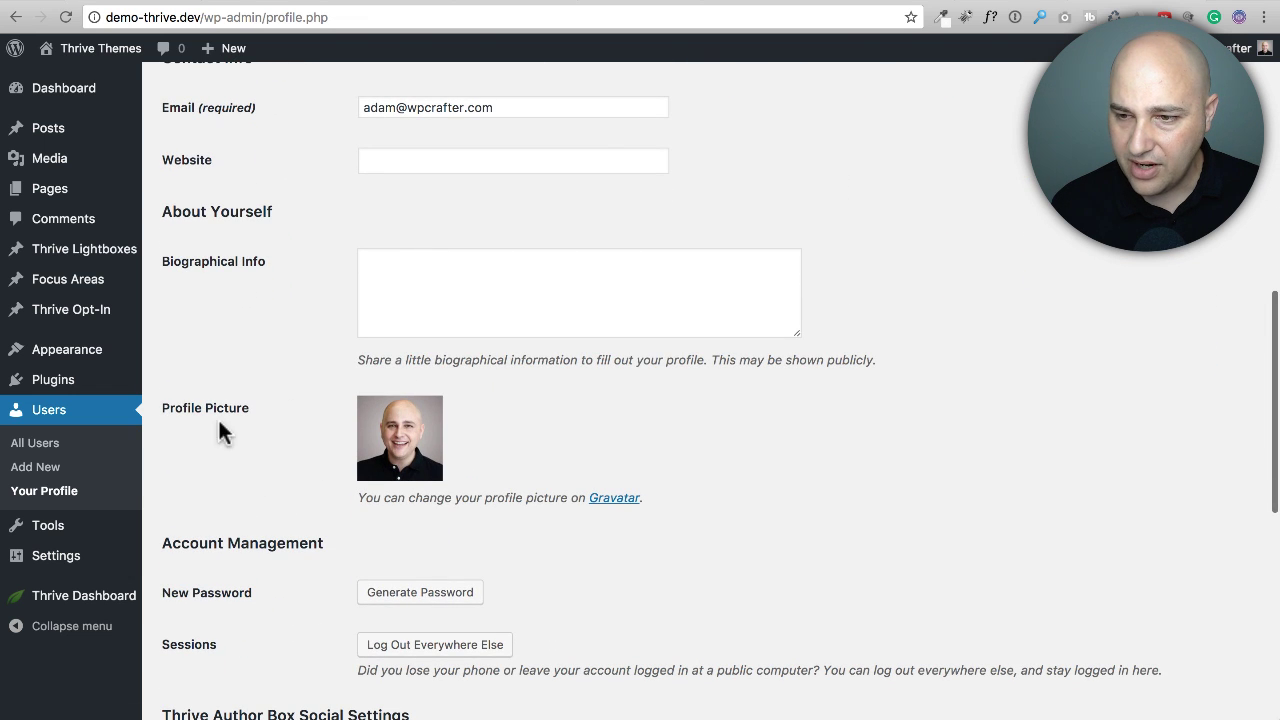
scroll(226, 426, "down", 3)
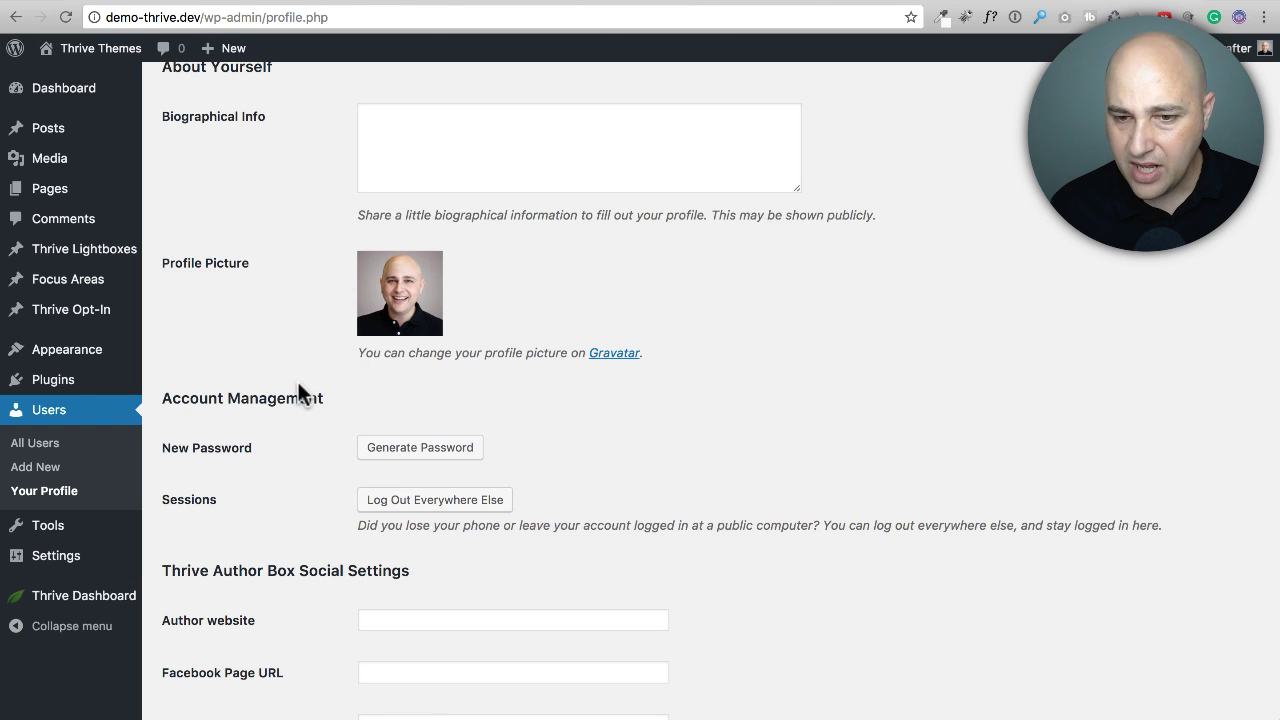
Preview the Thrive Apprentice index and examine the course page's lesson list and teacher section
mouse_move(124, 607)
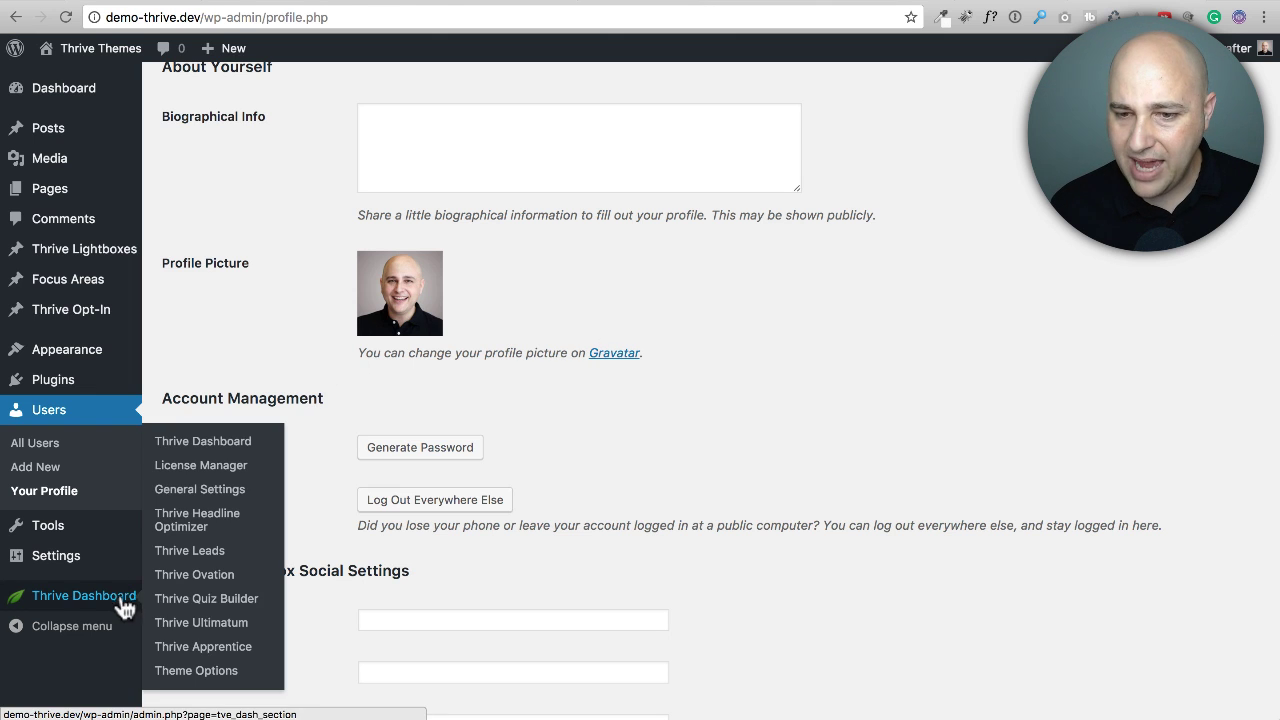
left_click(194, 647)
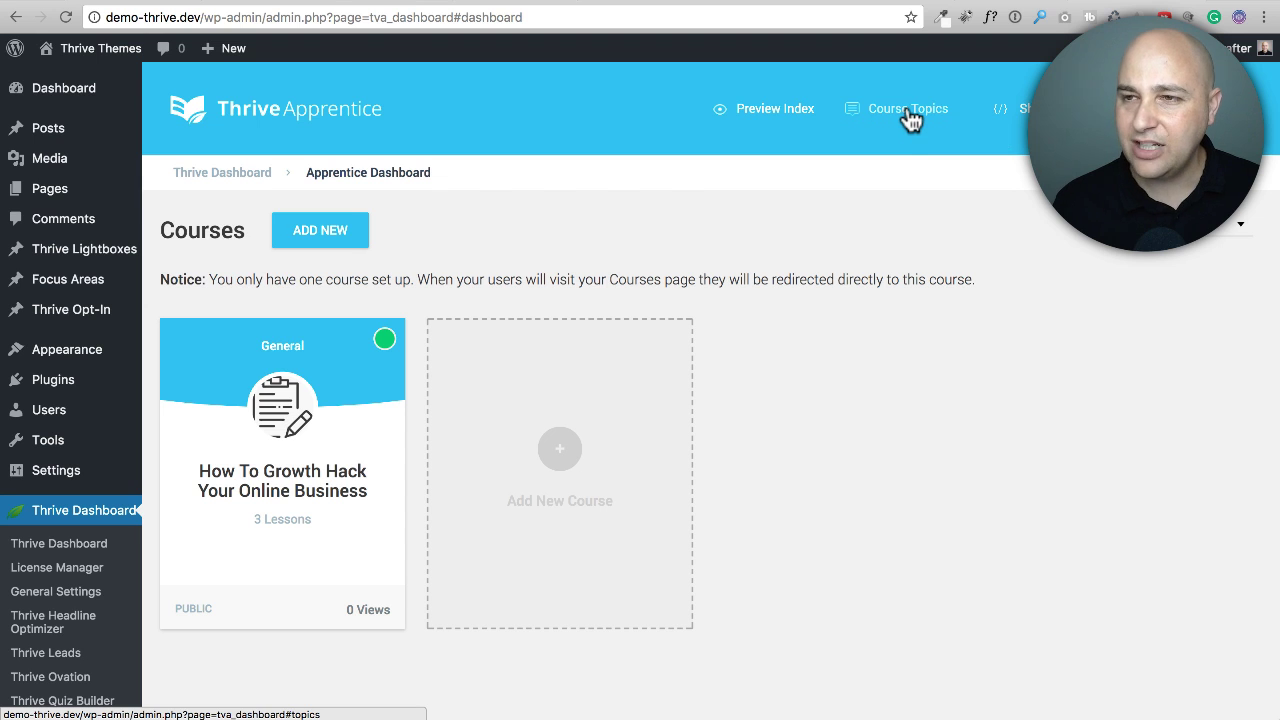
left_click(767, 110)
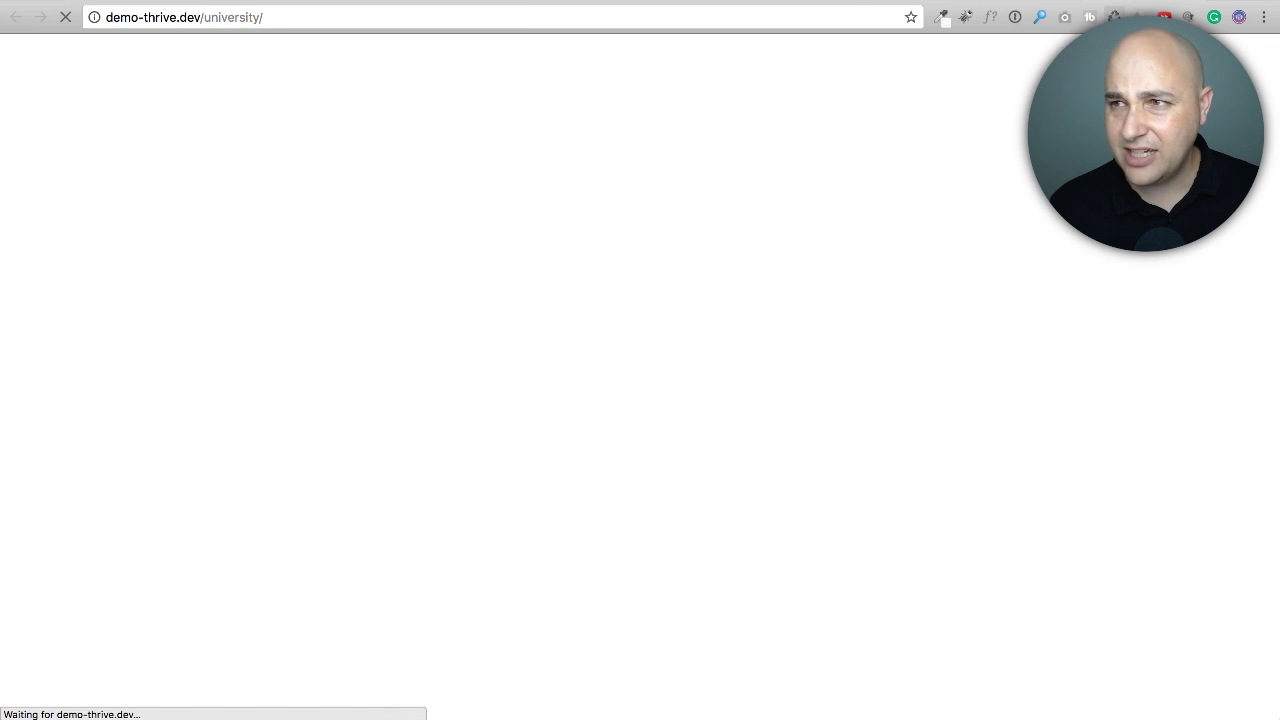
scroll(595, 290, "down", 3)
scroll(588, 295, "down", 3)
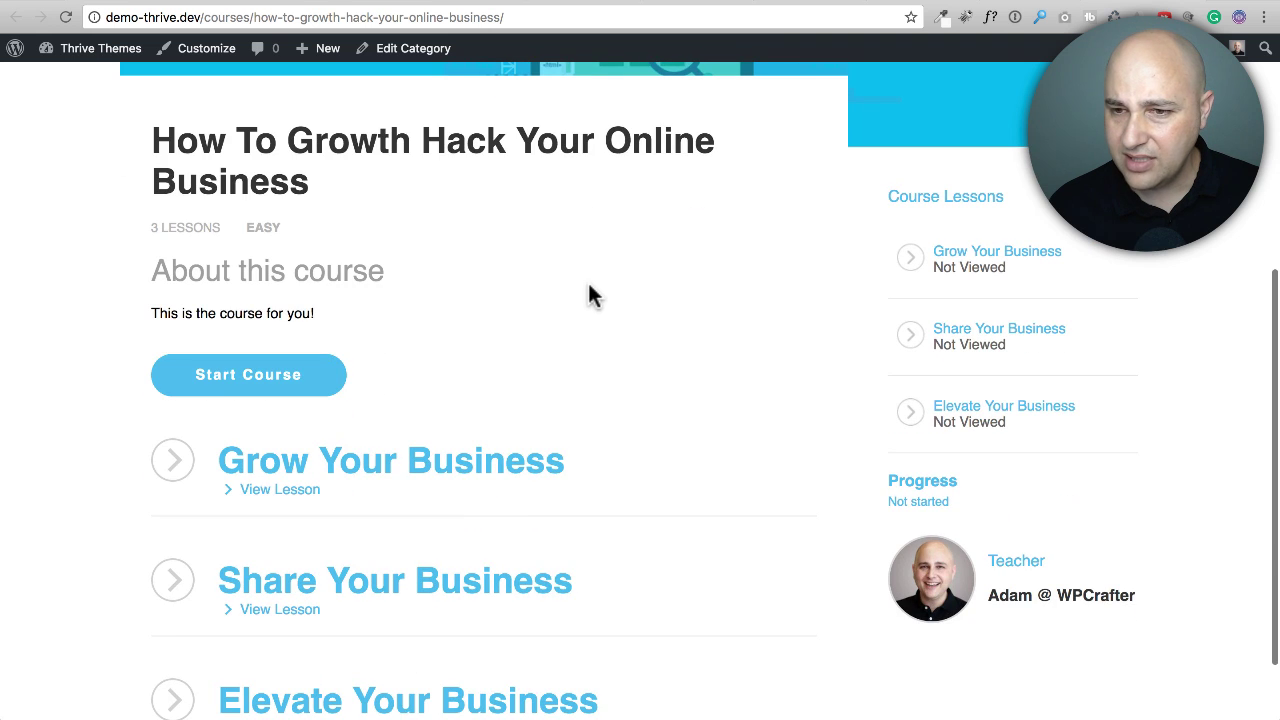
scroll(591, 290, "down", 1)
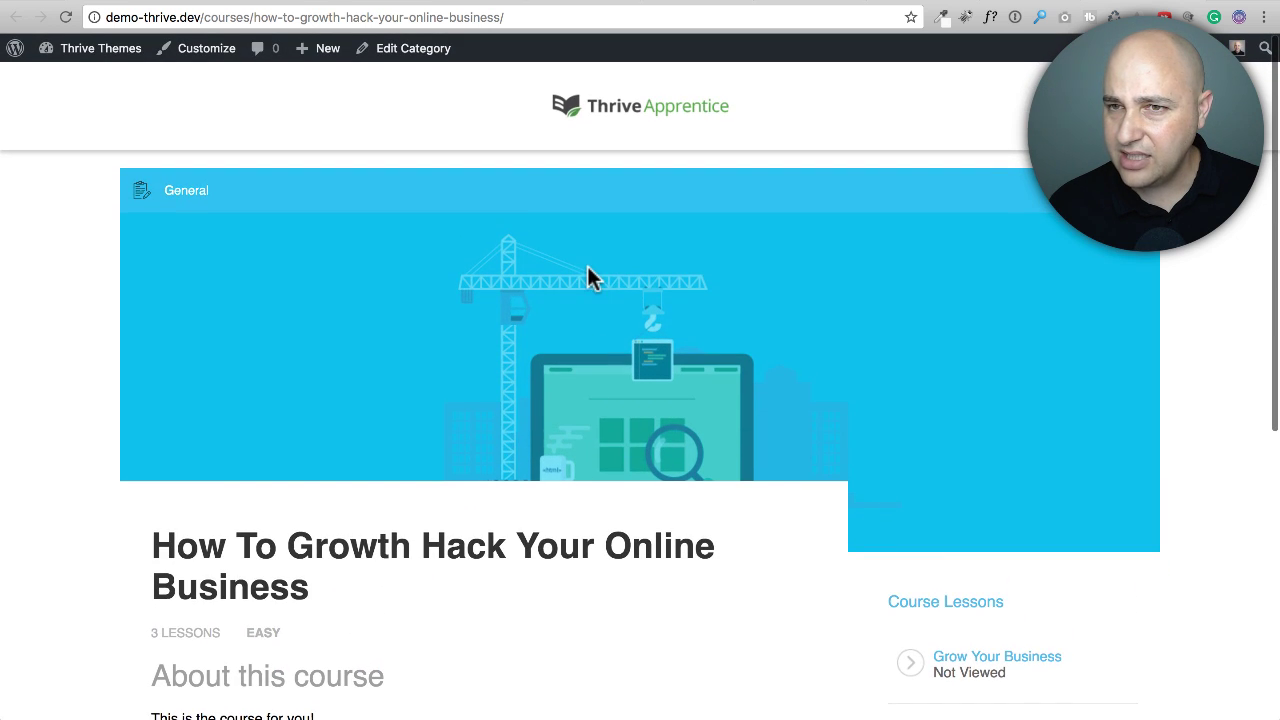
scroll(586, 262, "down", 5)
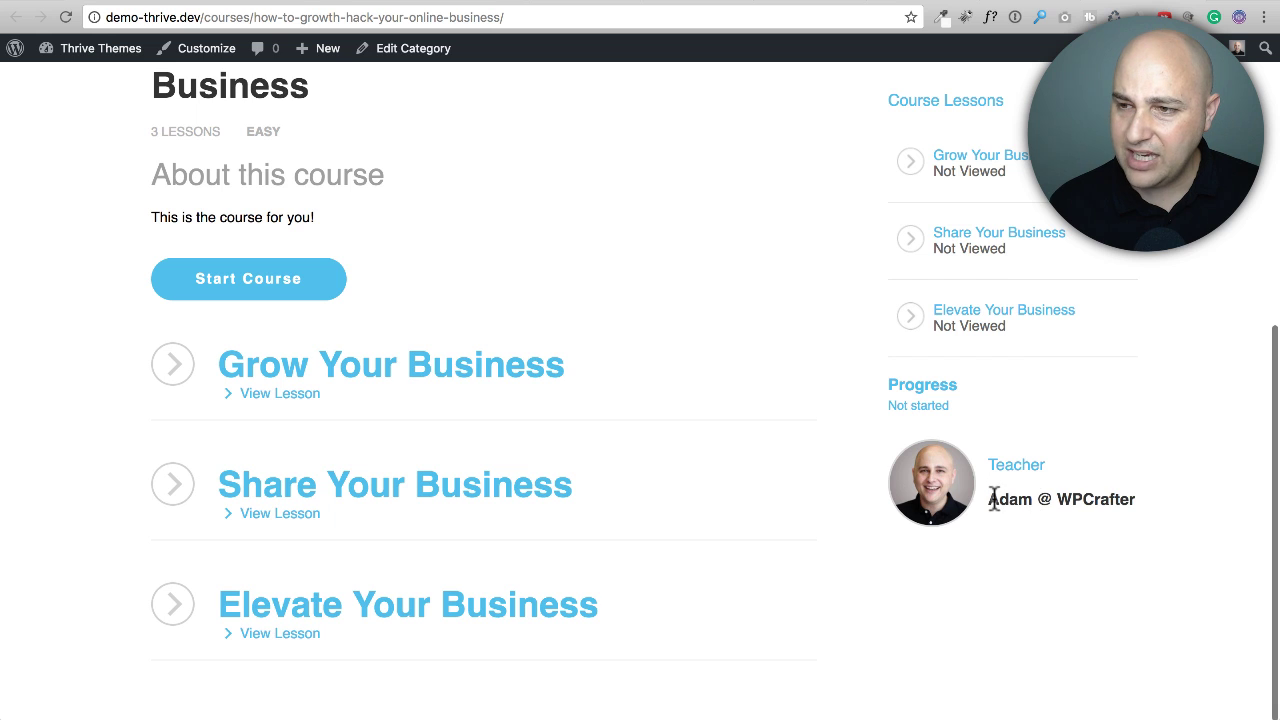
left_click_drag(993, 500, 1229, 487)
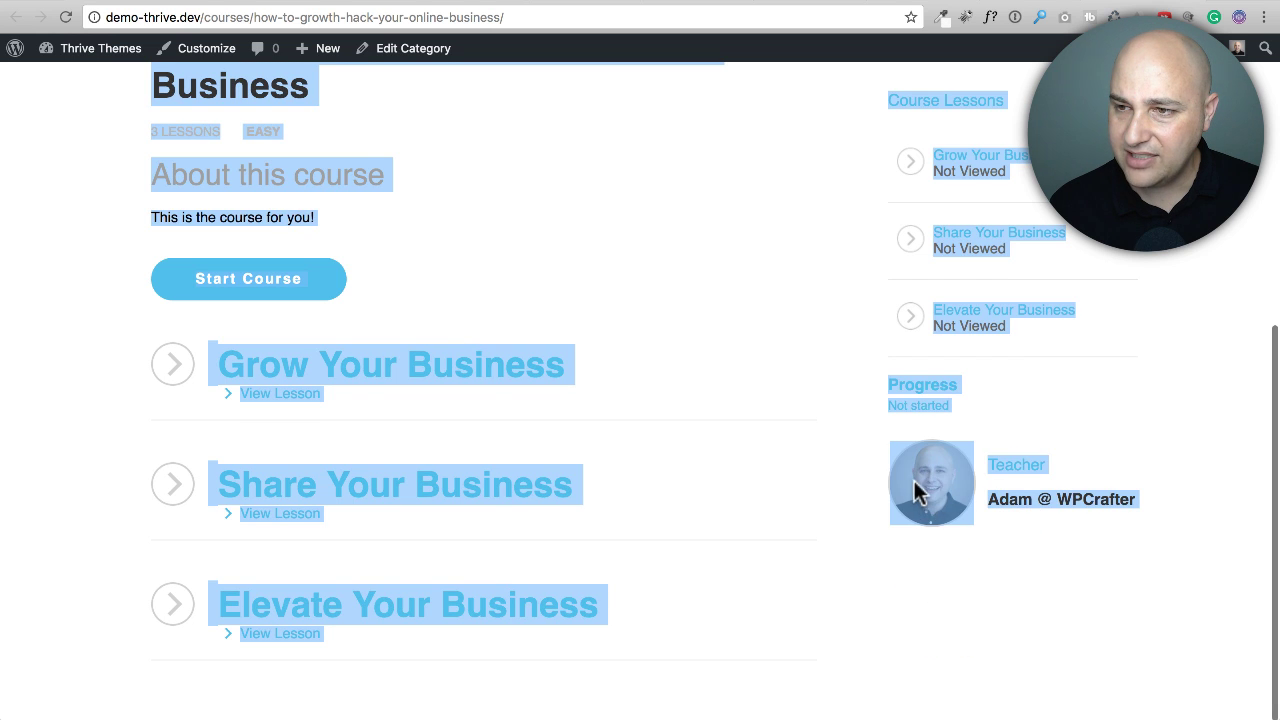
left_click(845, 450)
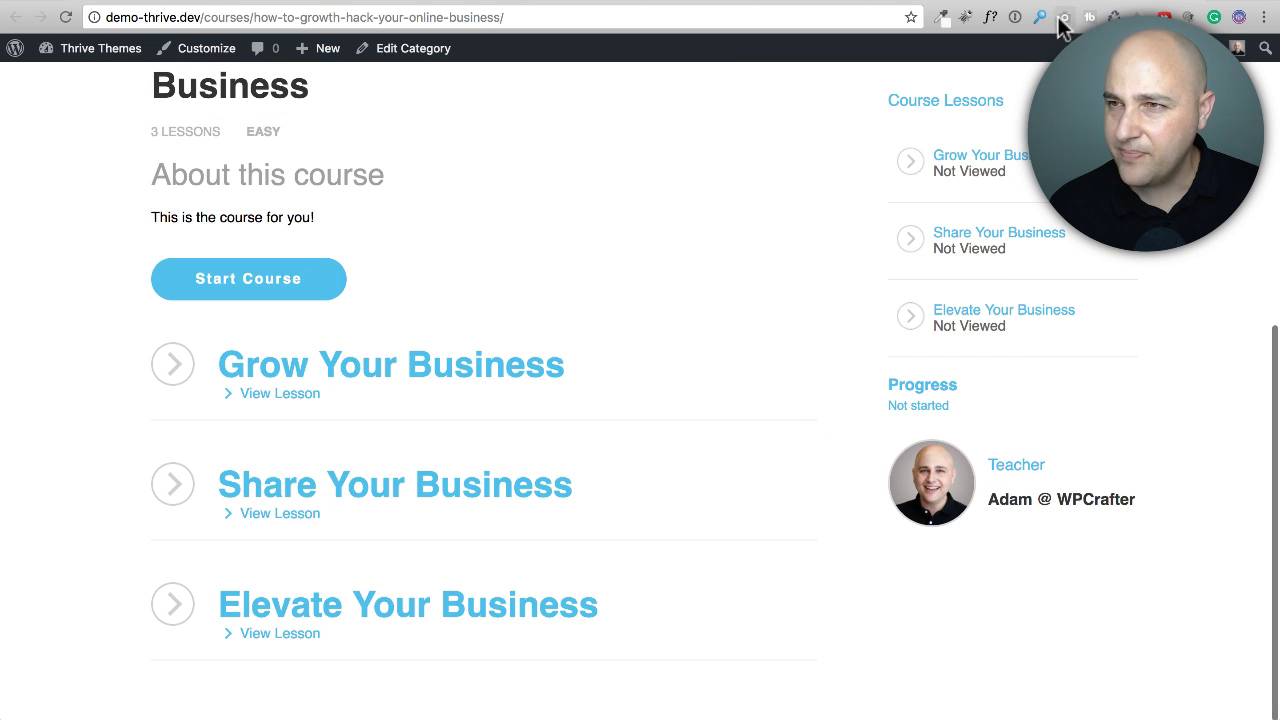
View the published University page from the site's list of pages and check the address it leads to
key("ctrl+Tab")
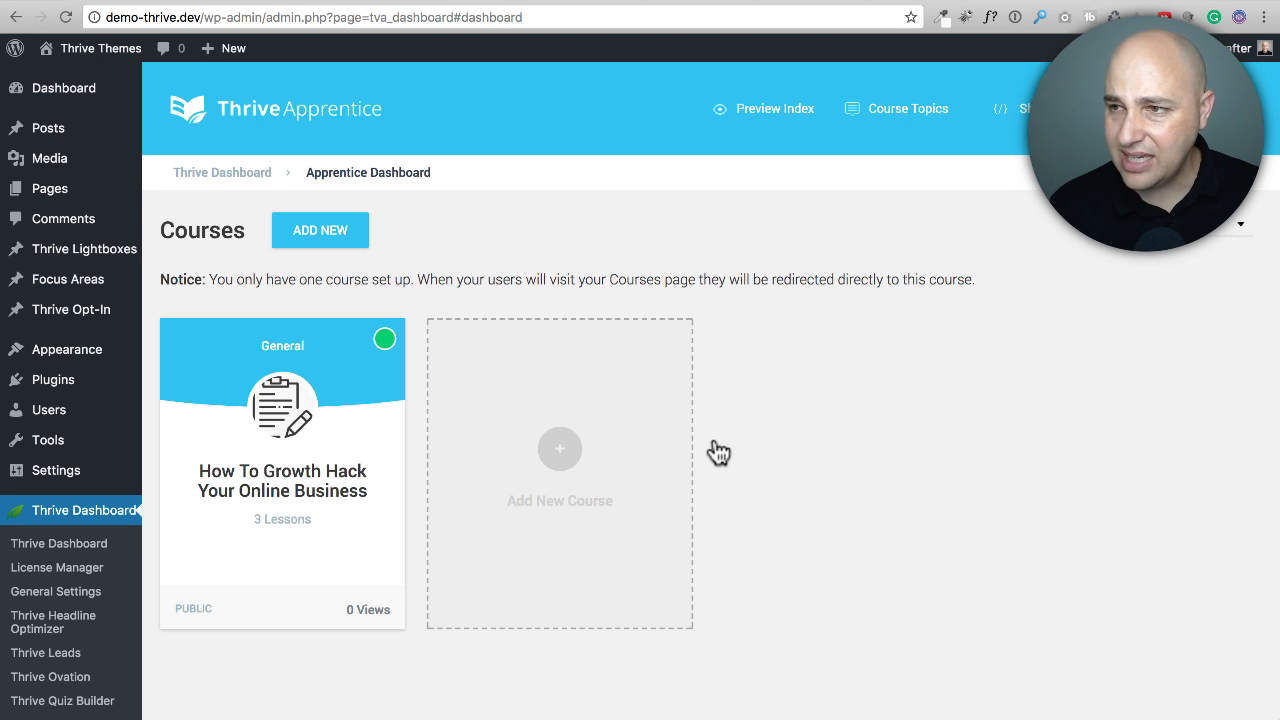
mouse_move(43, 176)
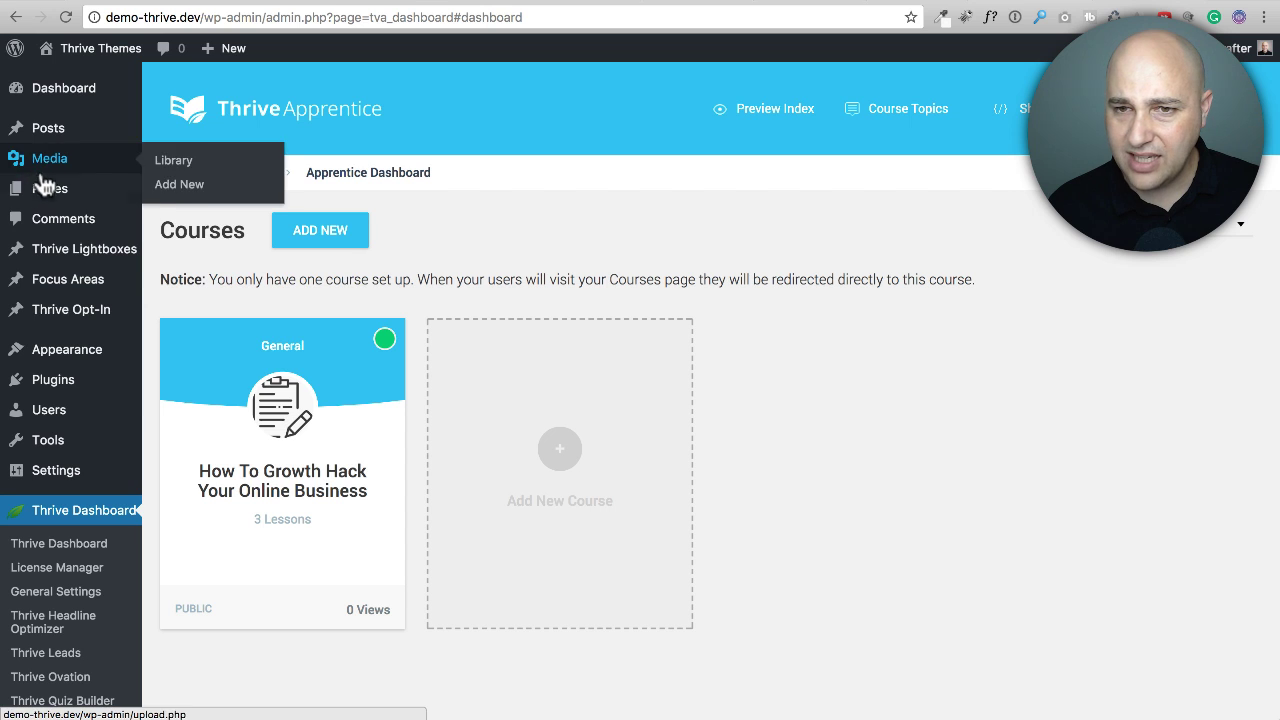
left_click(152, 202)
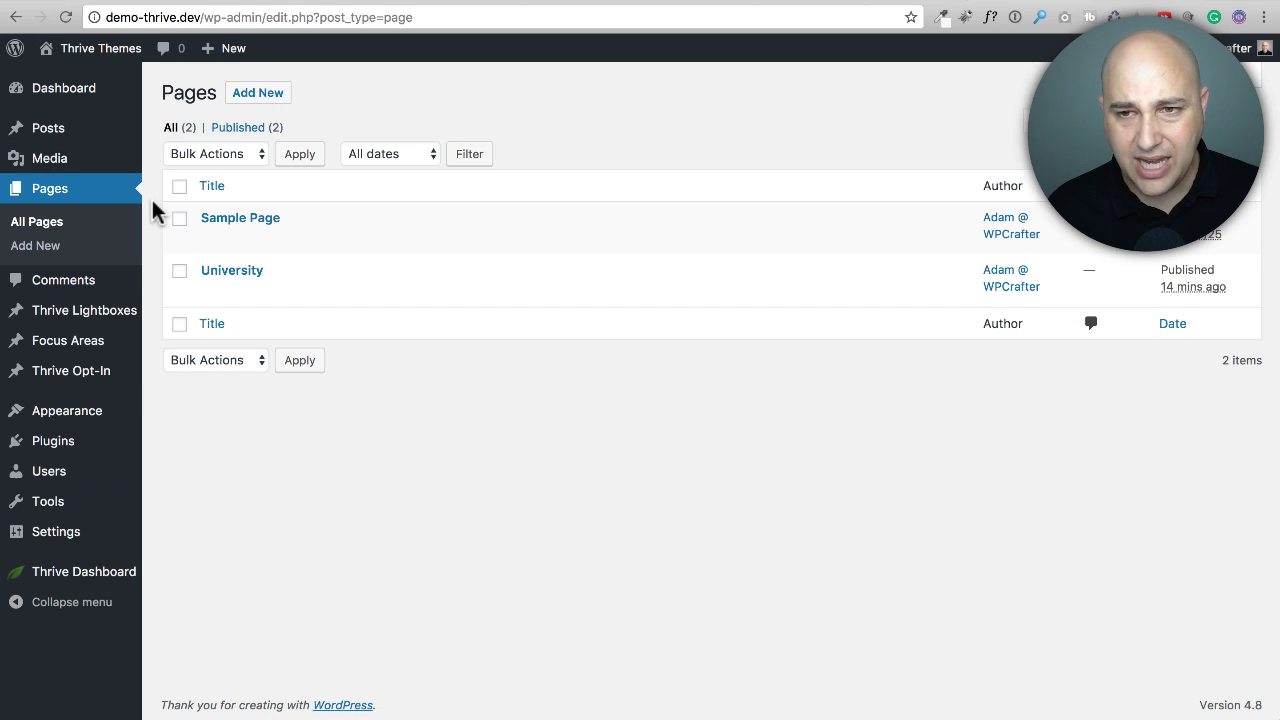
mouse_move(223, 272)
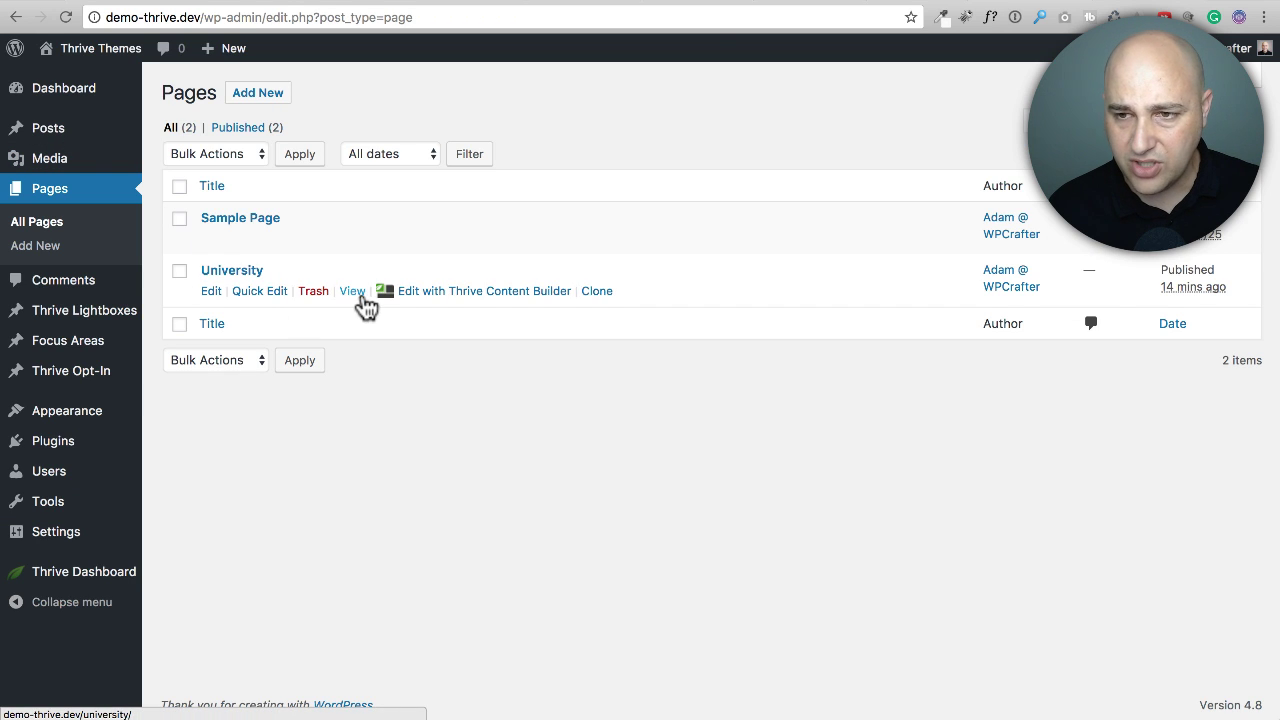
left_click(350, 292)
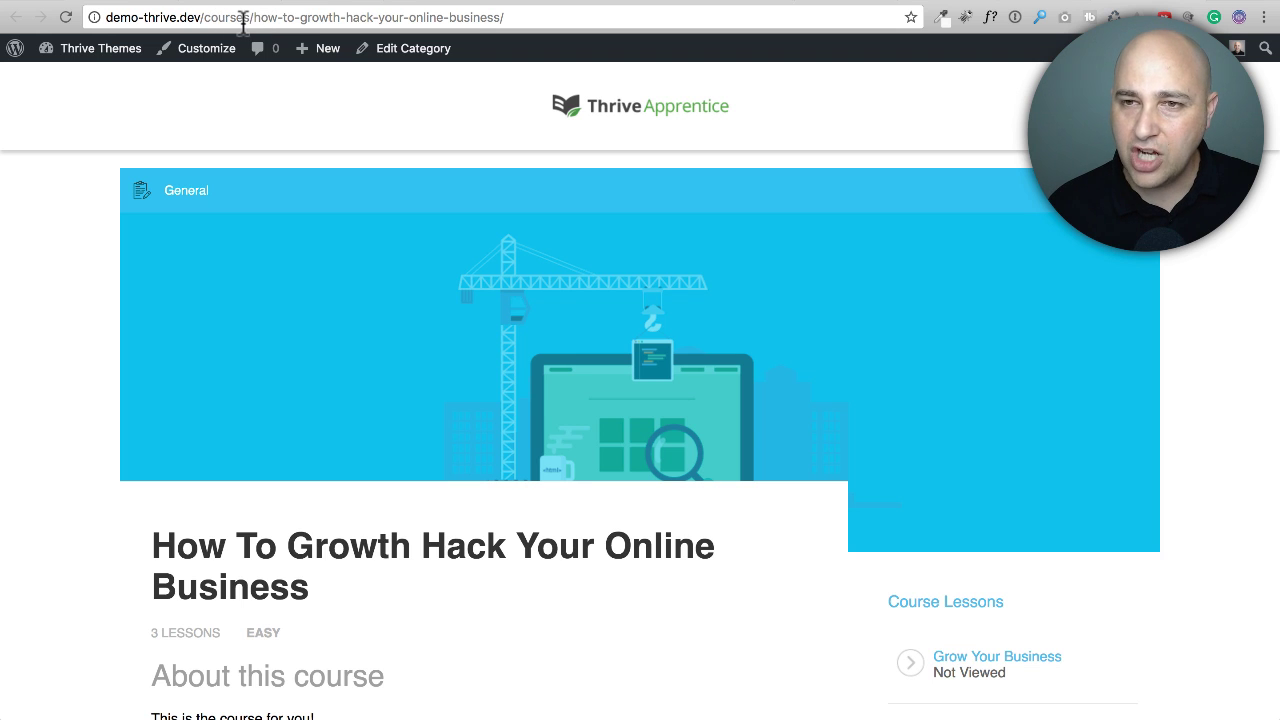
left_click_drag(243, 18, 563, 26)
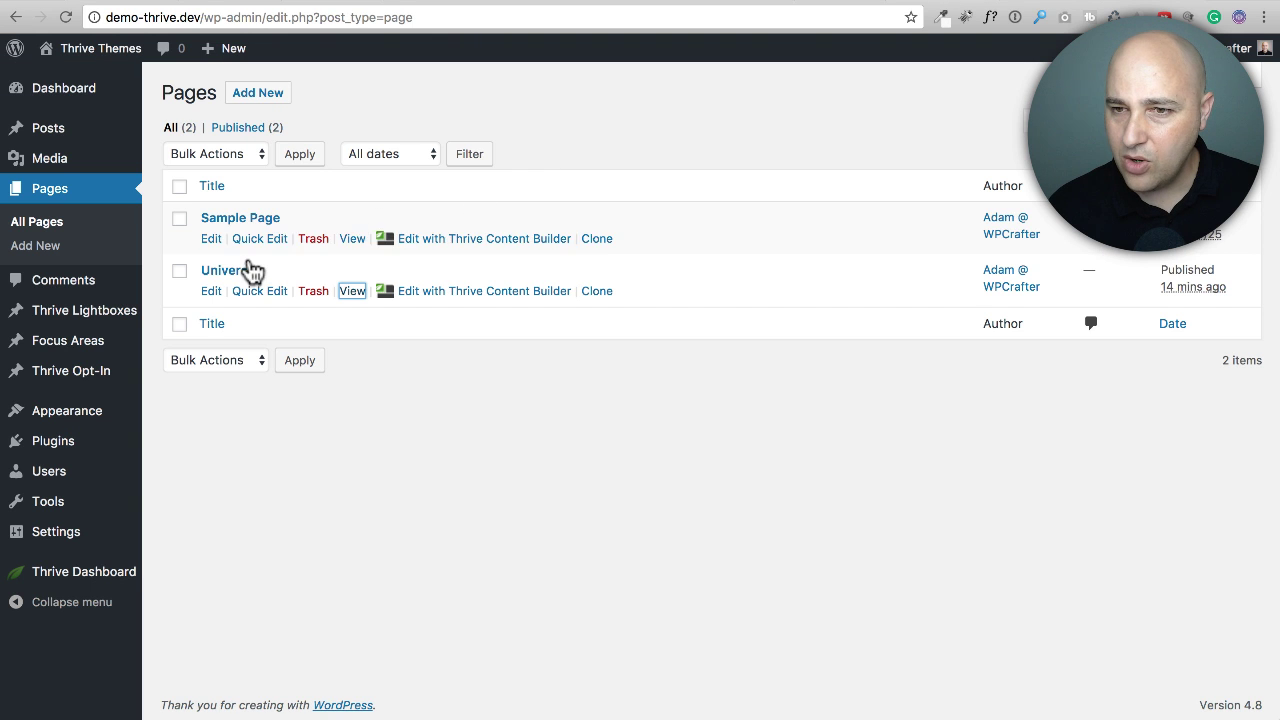
Open the University page for editing and look over its permalink, content area and page settings
left_click(245, 272)
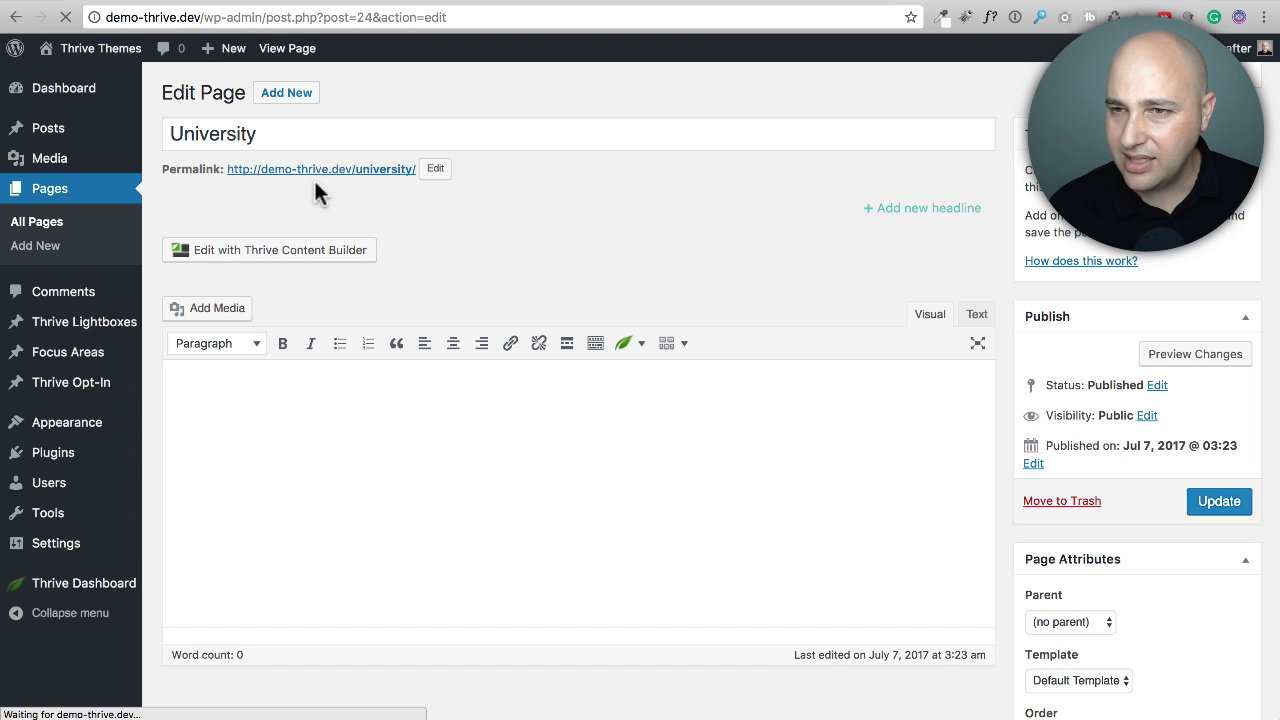
scroll(470, 240, "down", 1)
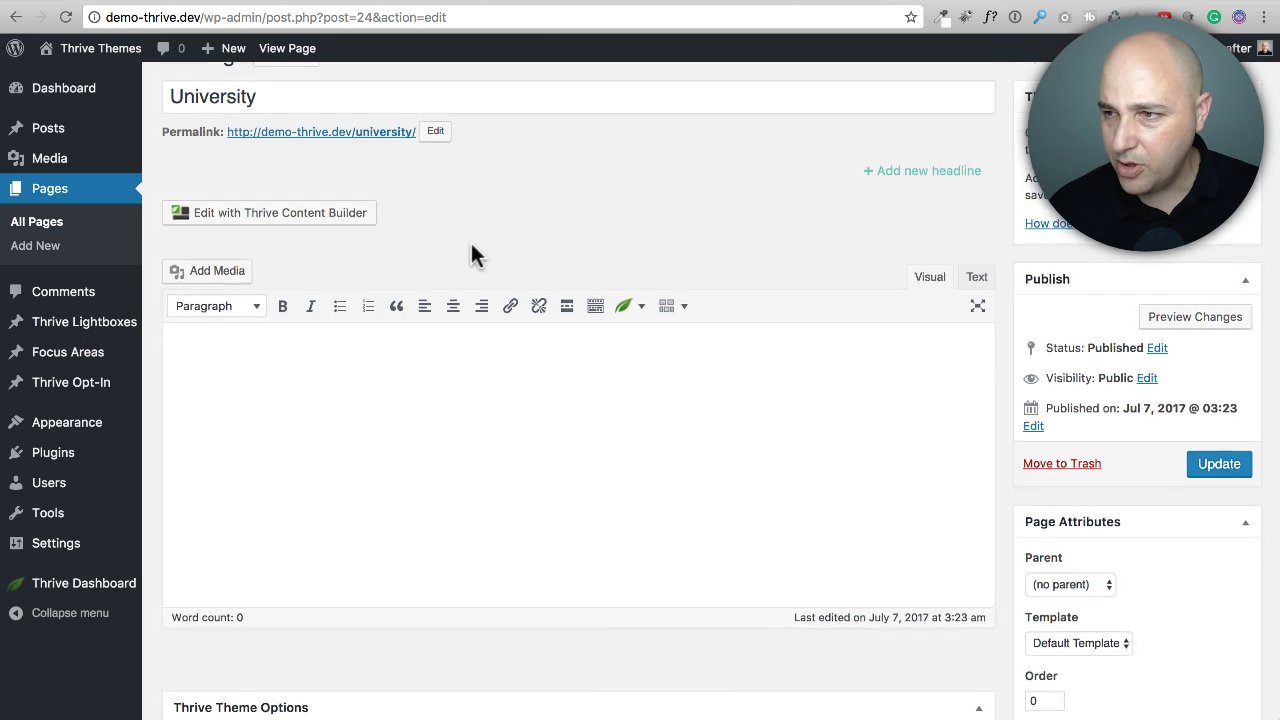
scroll(470, 240, "up", 1)
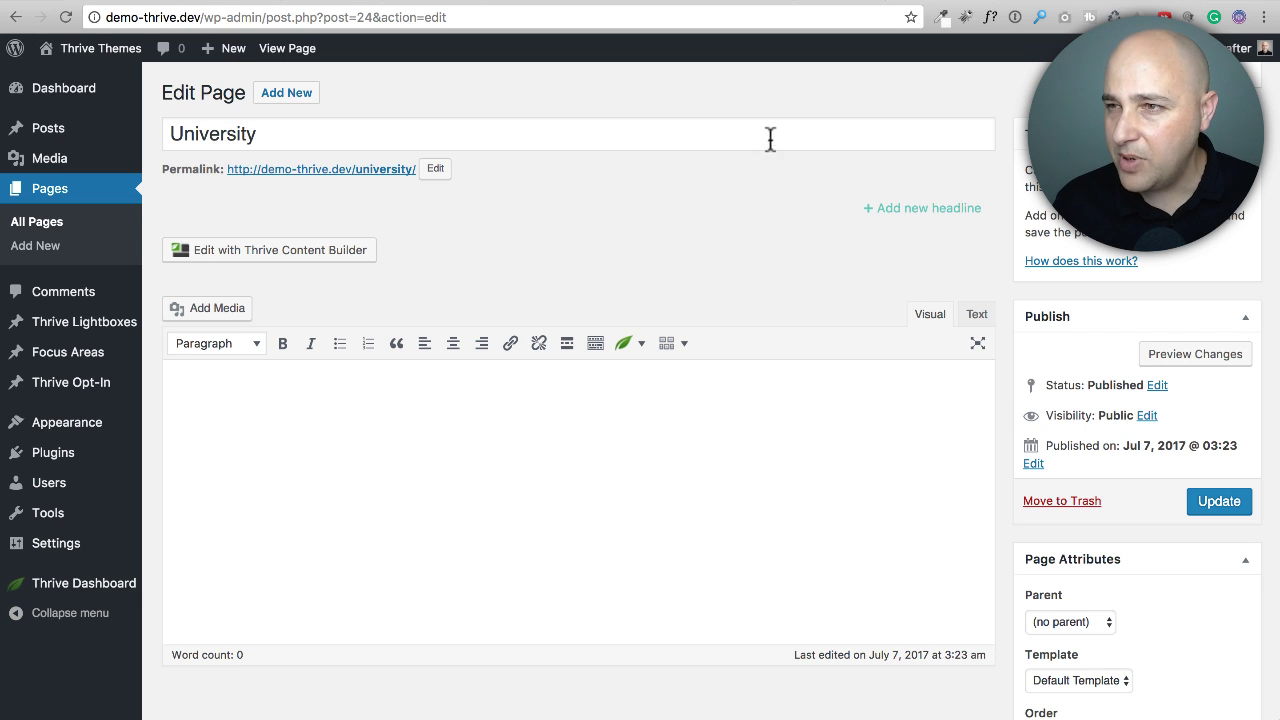
Switch to the Thrive University website and open its main Thrive University page from the website-from-scratch course
left_click(738, 3)
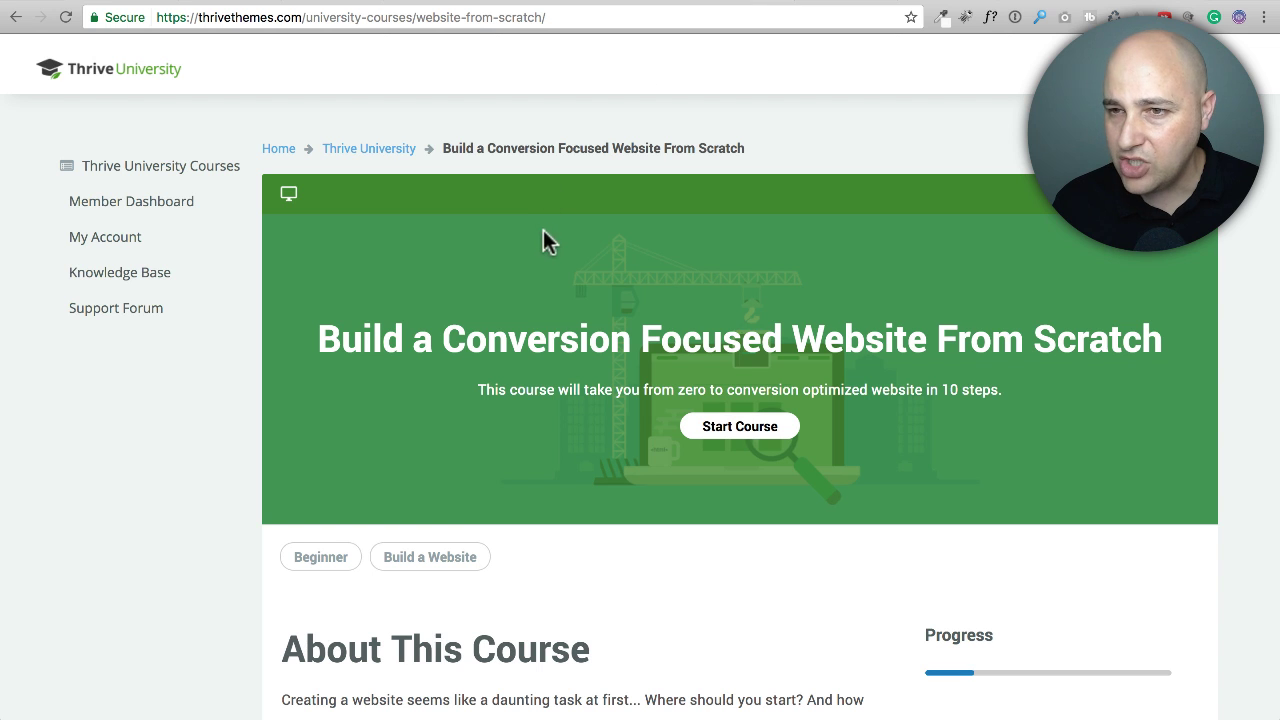
left_click(358, 146)
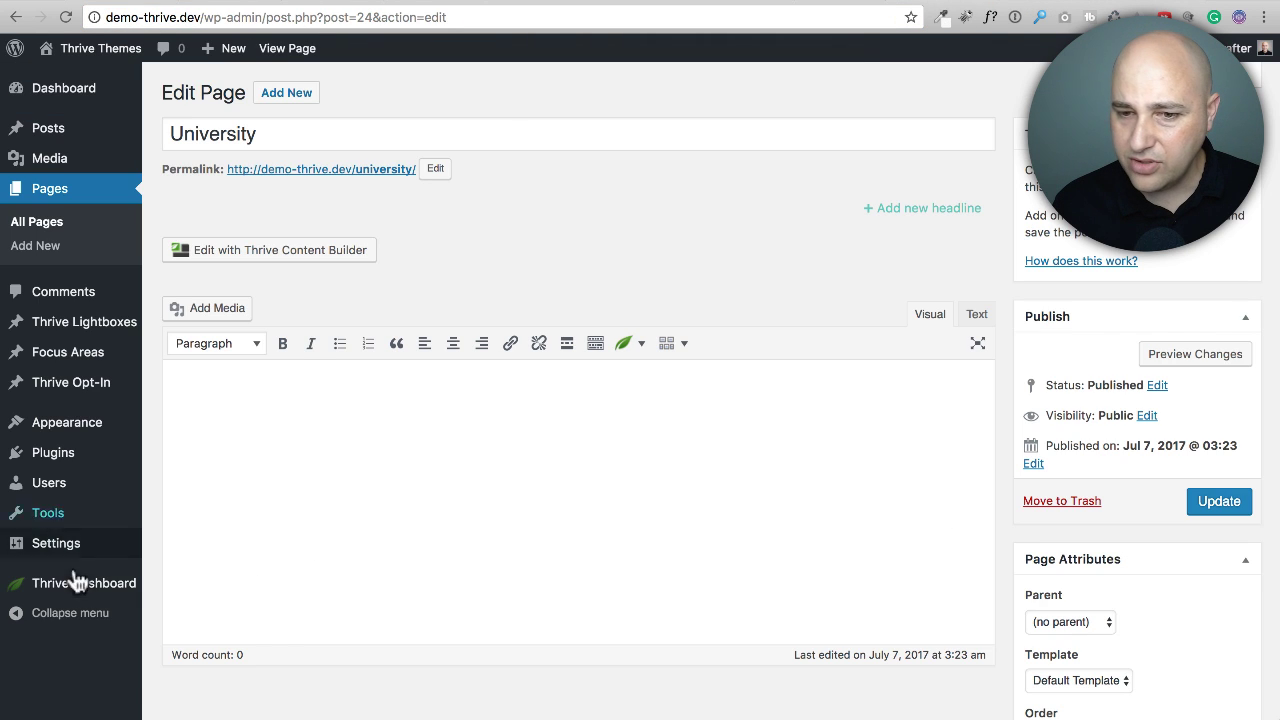
Add a published Thrive Apprentice course named Second Course with the description "My second course, yay!" and one lesson, My First Lesson
mouse_move(95, 584)
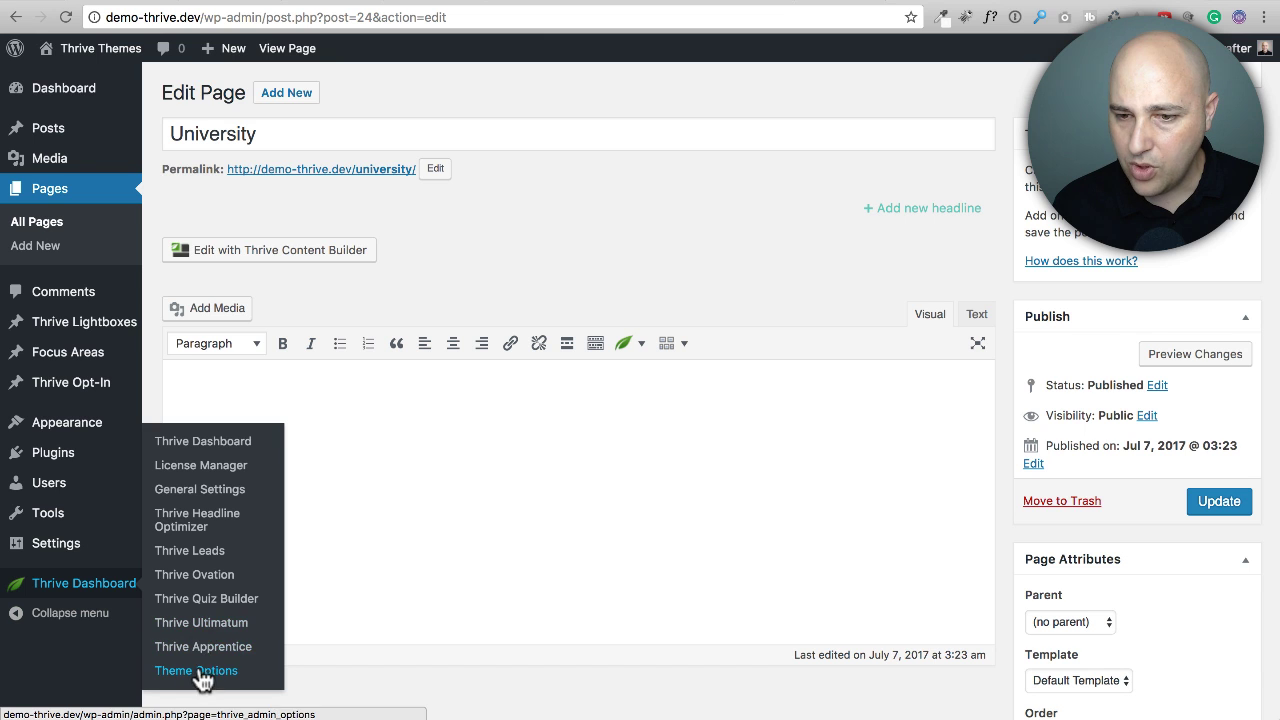
left_click(196, 646)
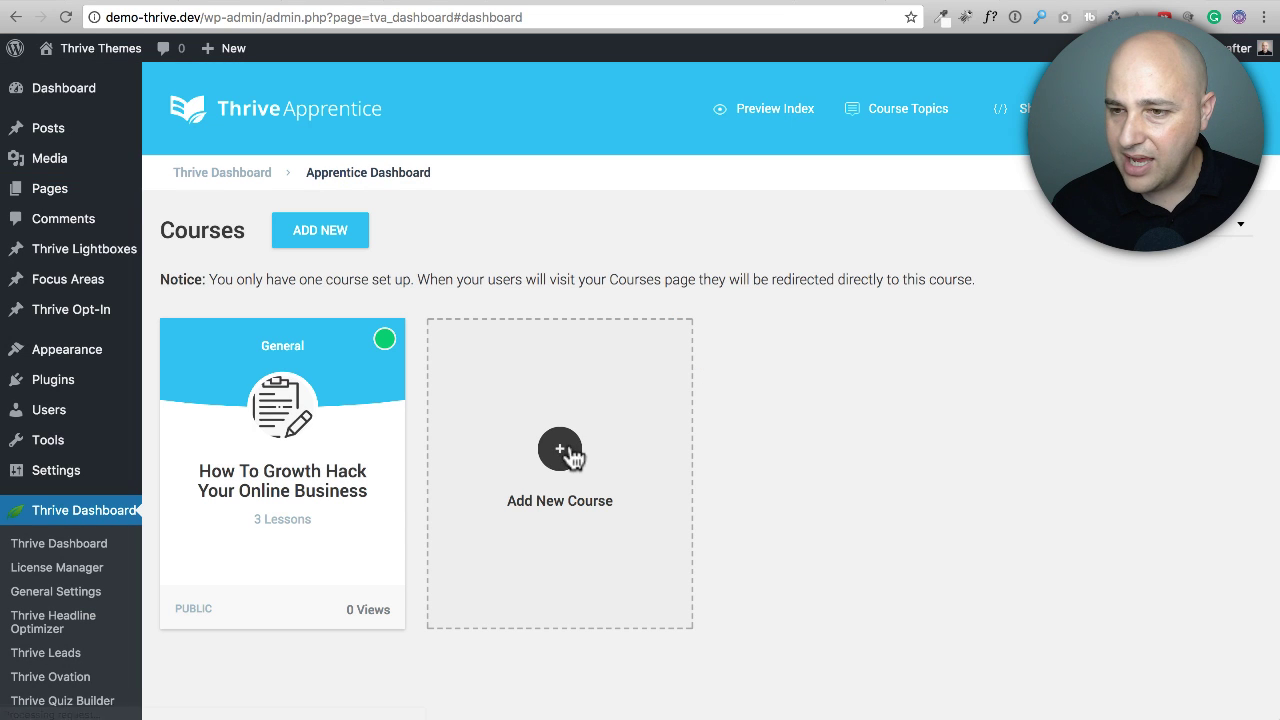
left_click(566, 455)
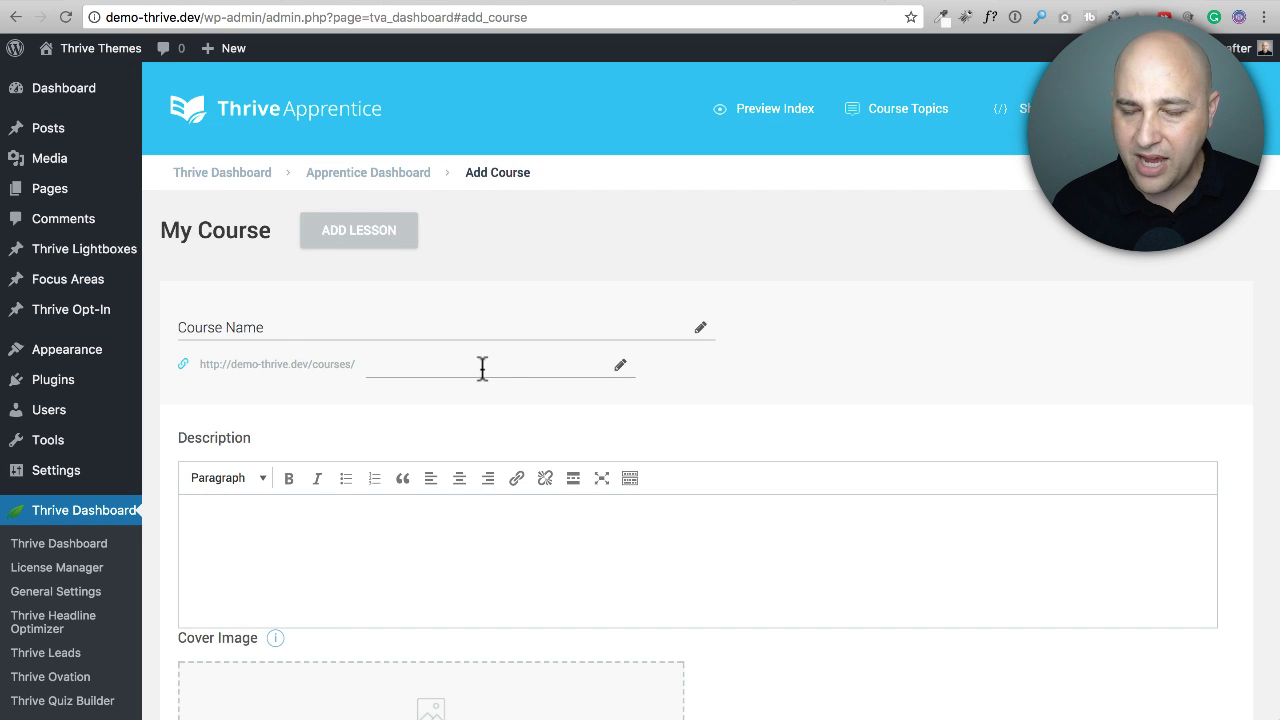
left_click(368, 172)
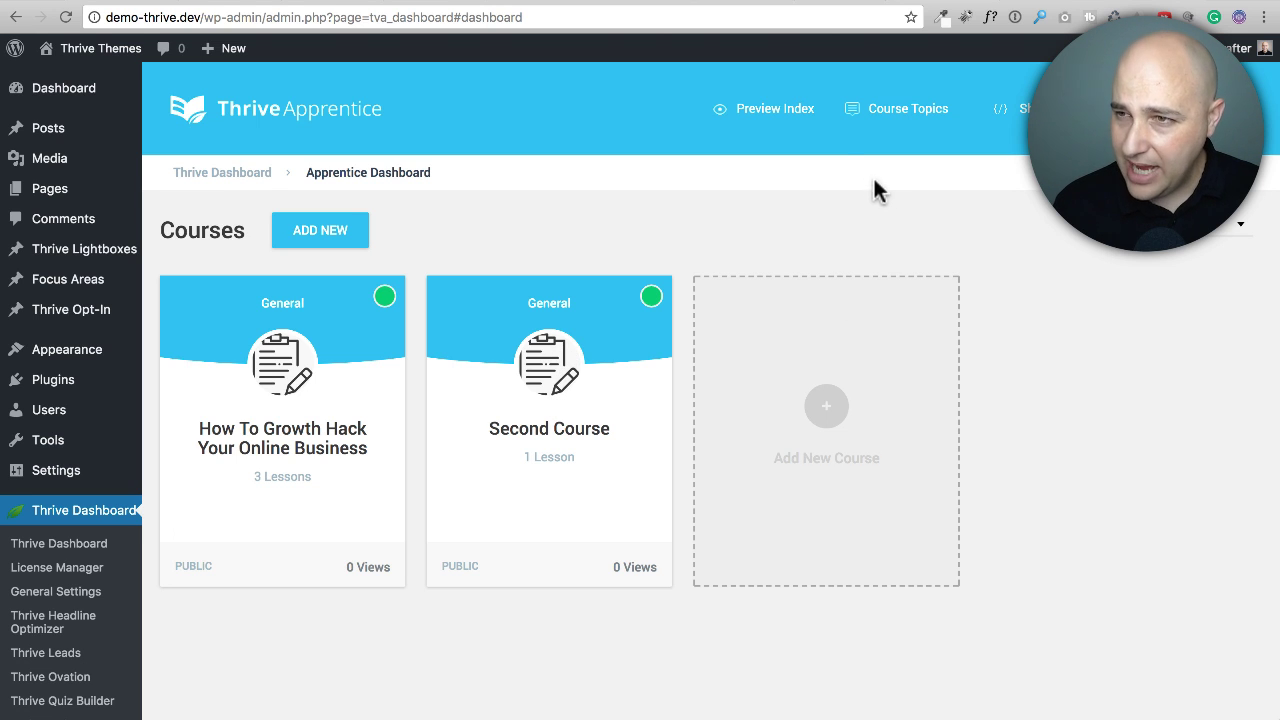
Preview the course index, compare the two course cards on the University page, and return to the Apprentice dashboard
left_click(742, 108)
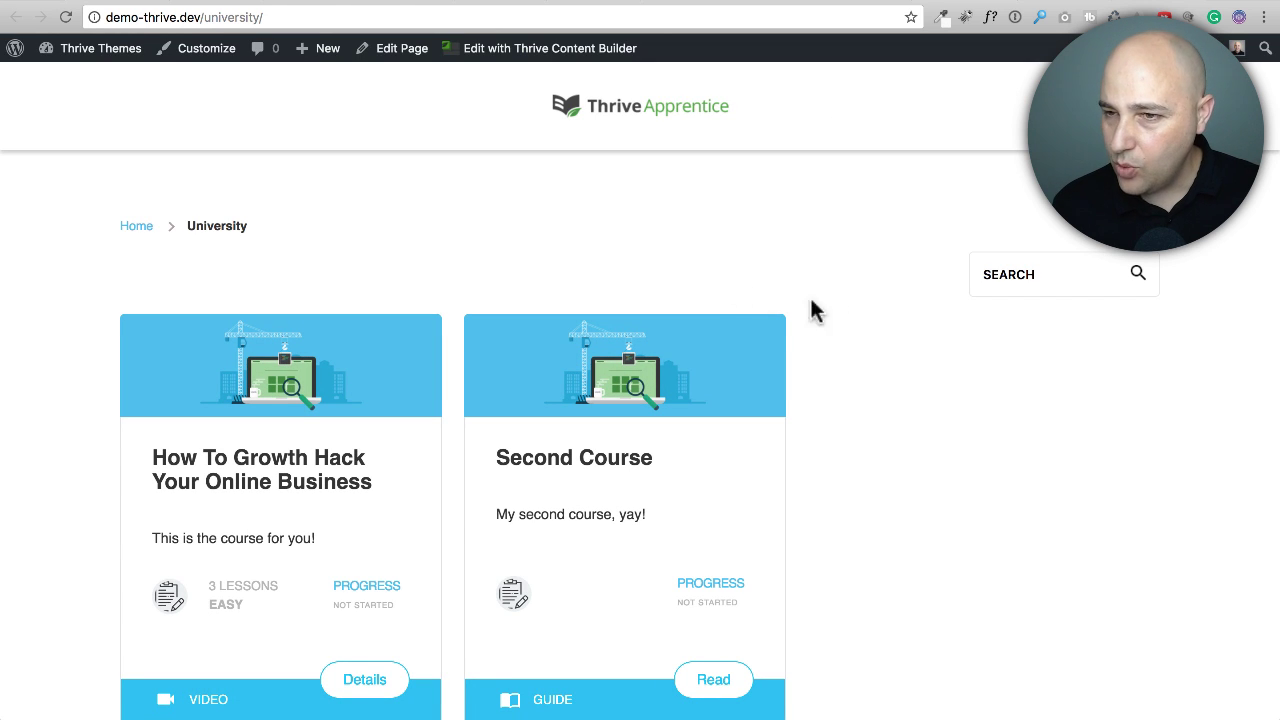
scroll(838, 295, "down", 2)
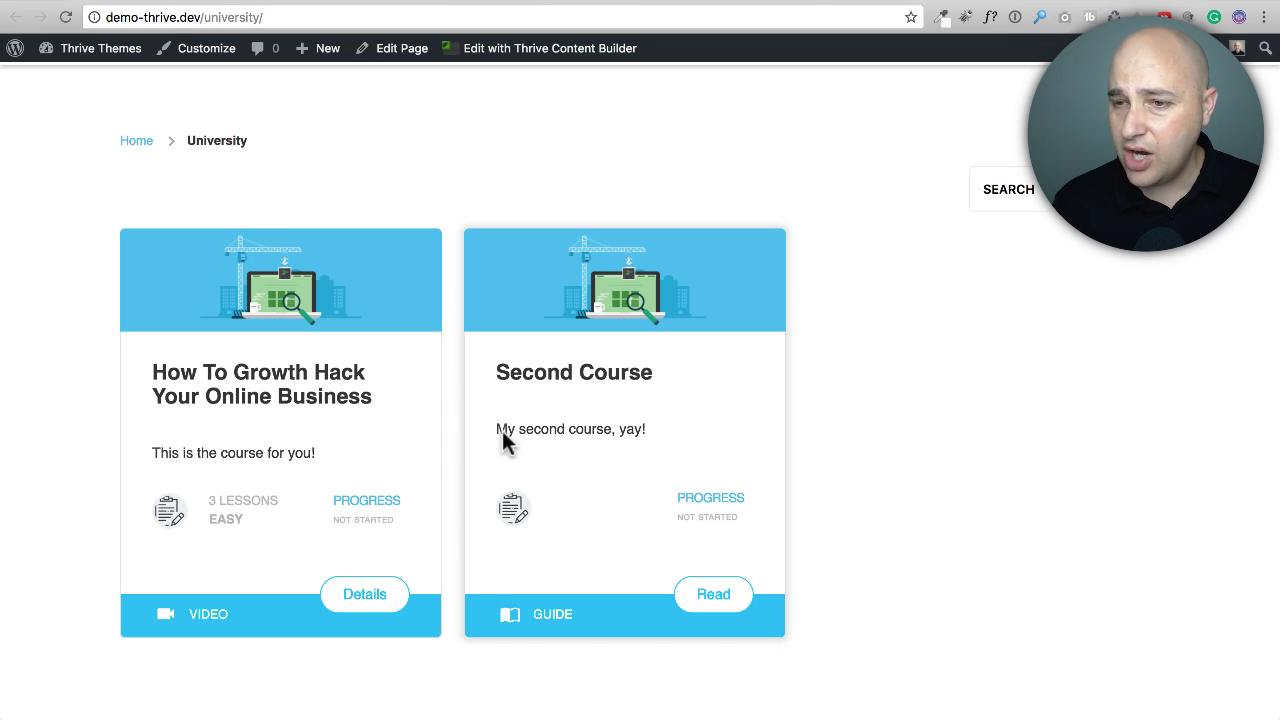
left_click(873, 5)
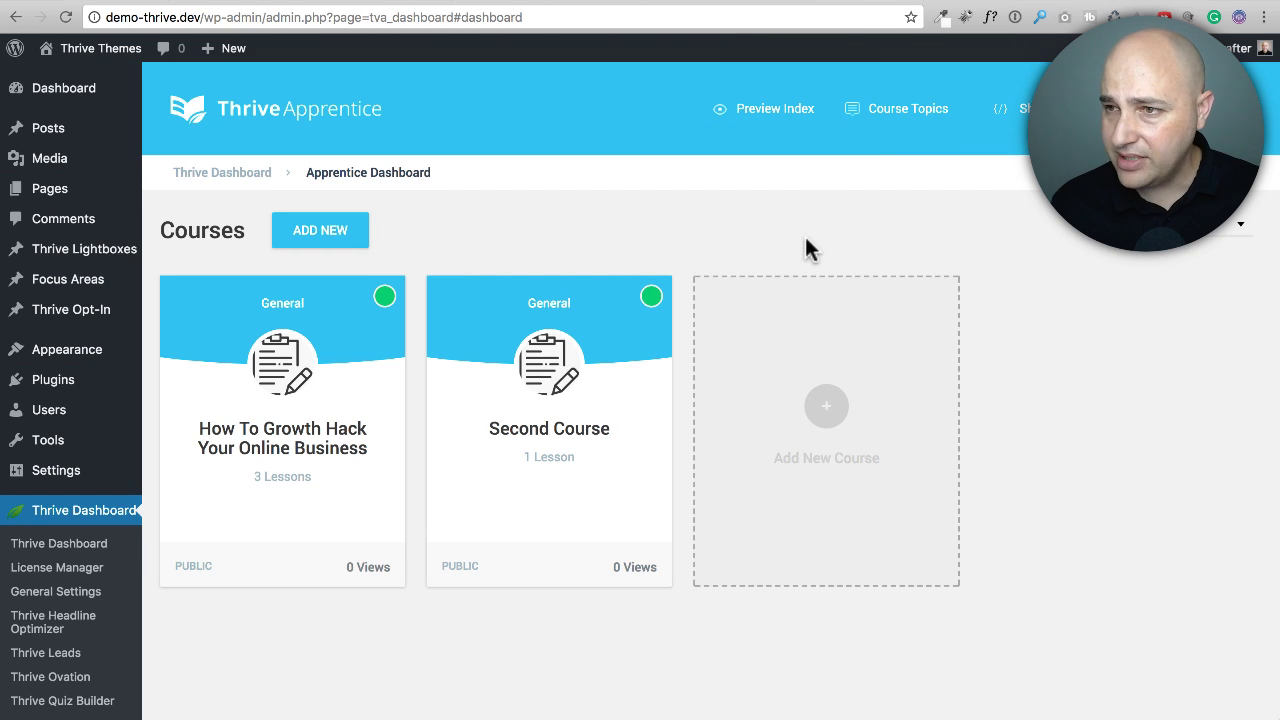
Add a course topic named Growth with a dark green color and return to the Apprentice dashboard
left_click(900, 108)
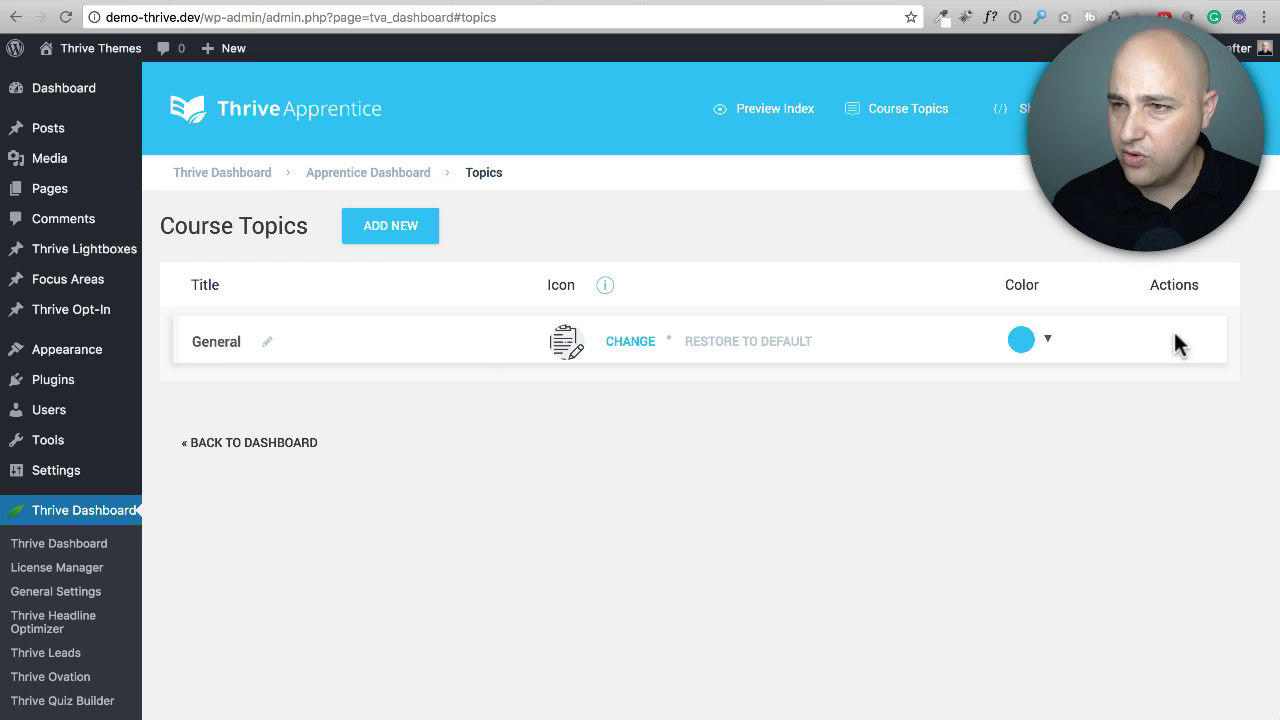
left_click(398, 226)
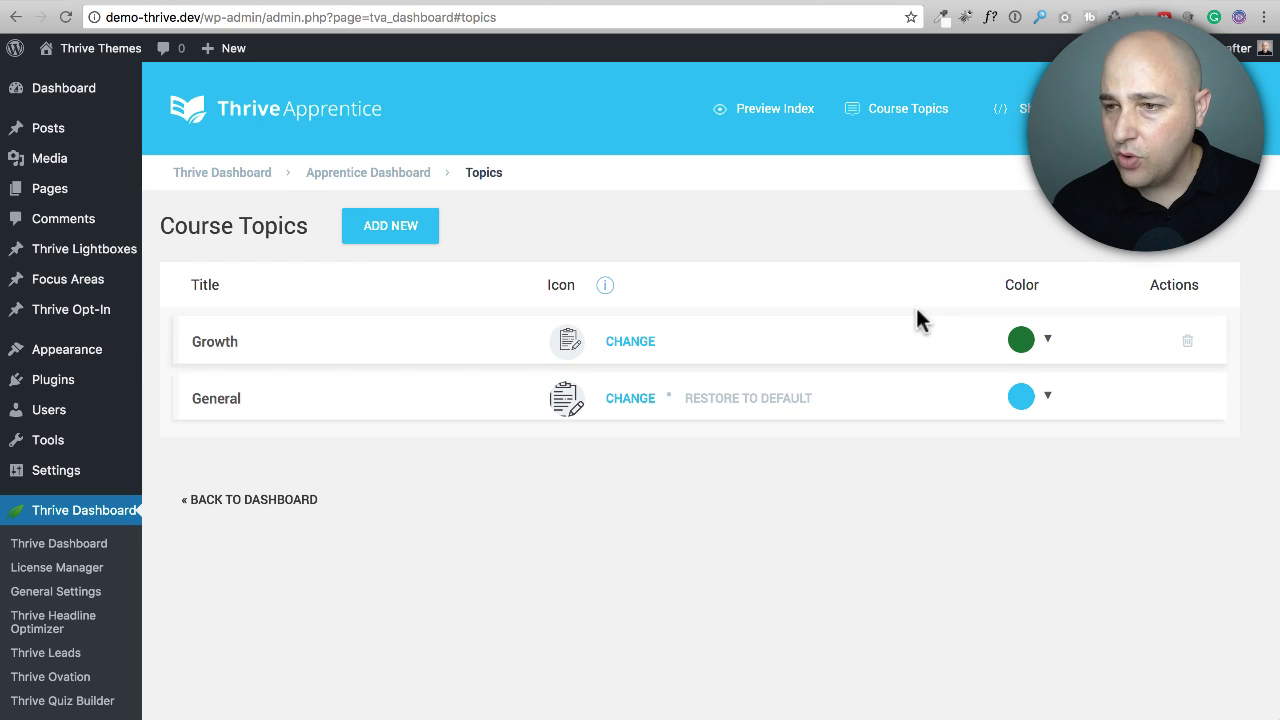
left_click(369, 175)
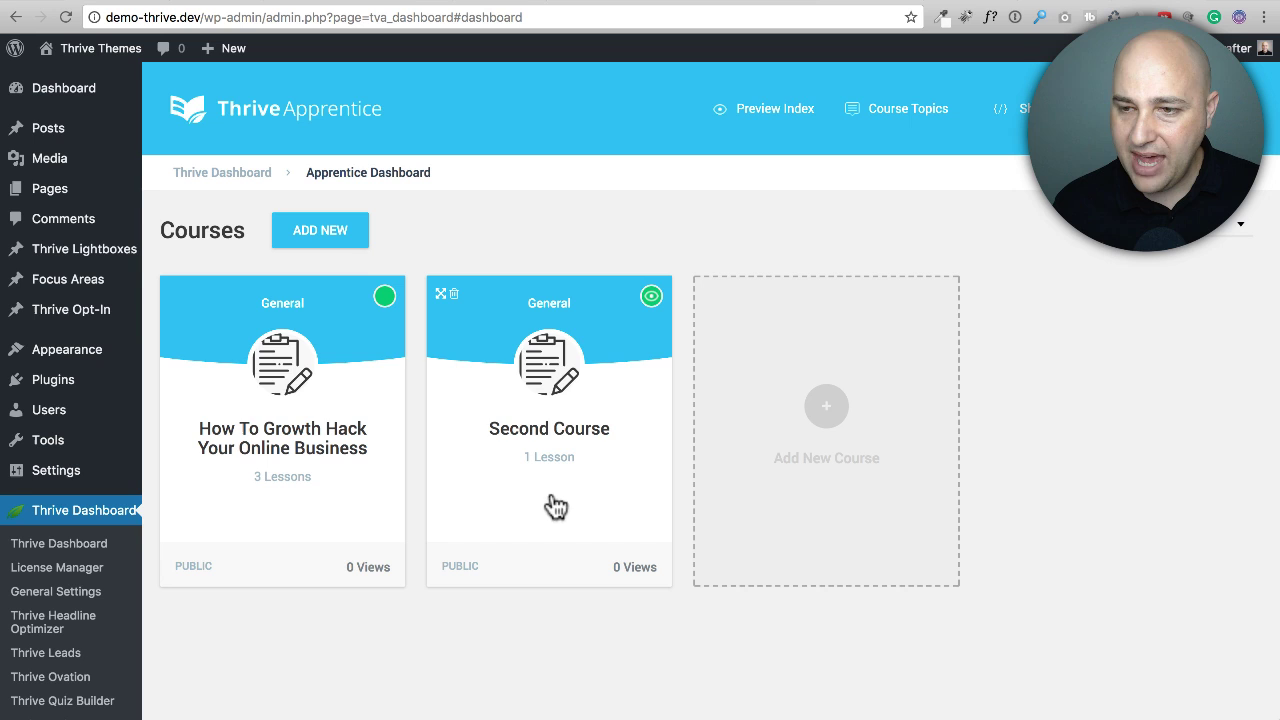
Set Second Course's topic to Growth in its course details, save the course and return to the Apprentice dashboard
left_click(551, 370)
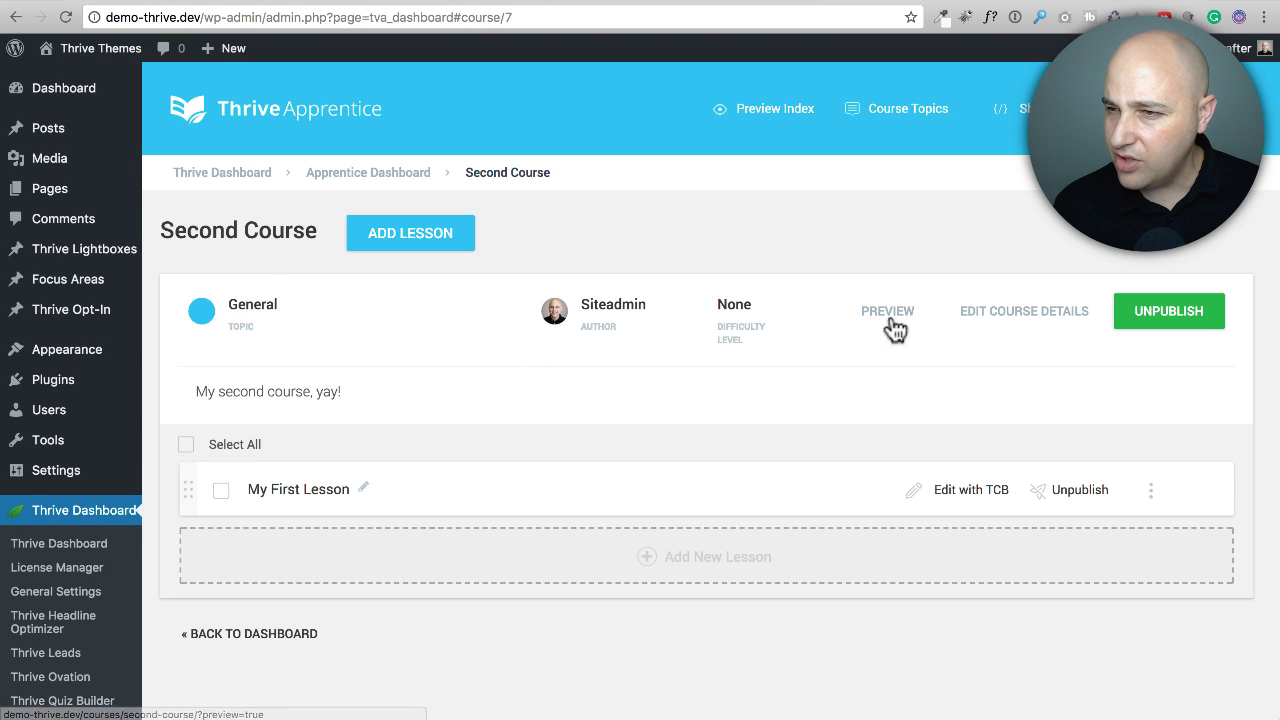
left_click(1014, 321)
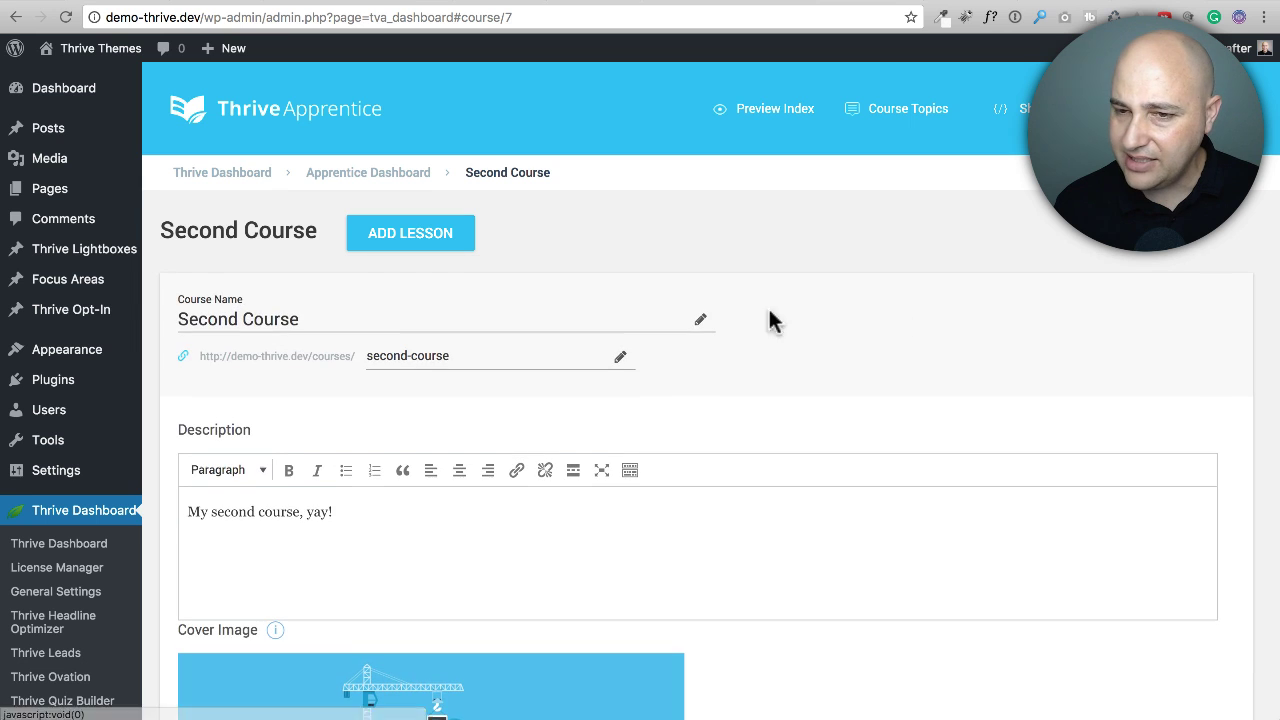
scroll(440, 365, "down", 3)
scroll(840, 400, "down", 5)
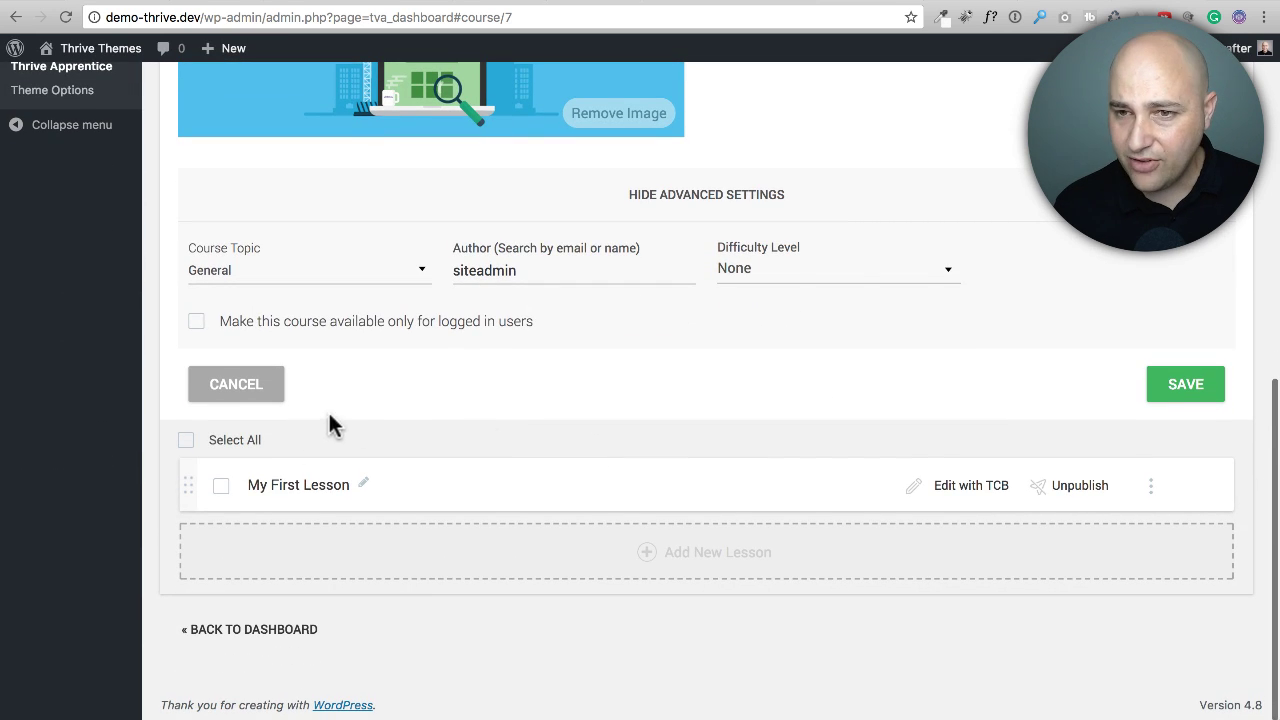
left_click(215, 272)
left_click(225, 307)
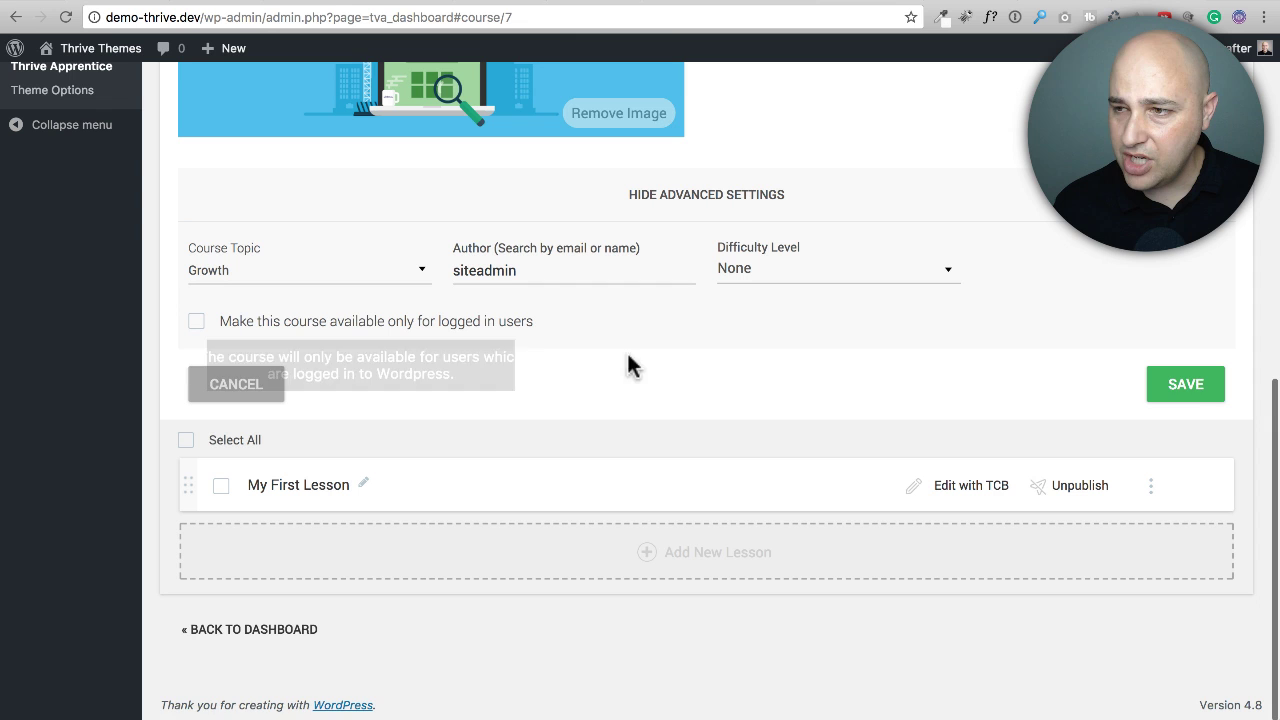
double_click(1212, 388)
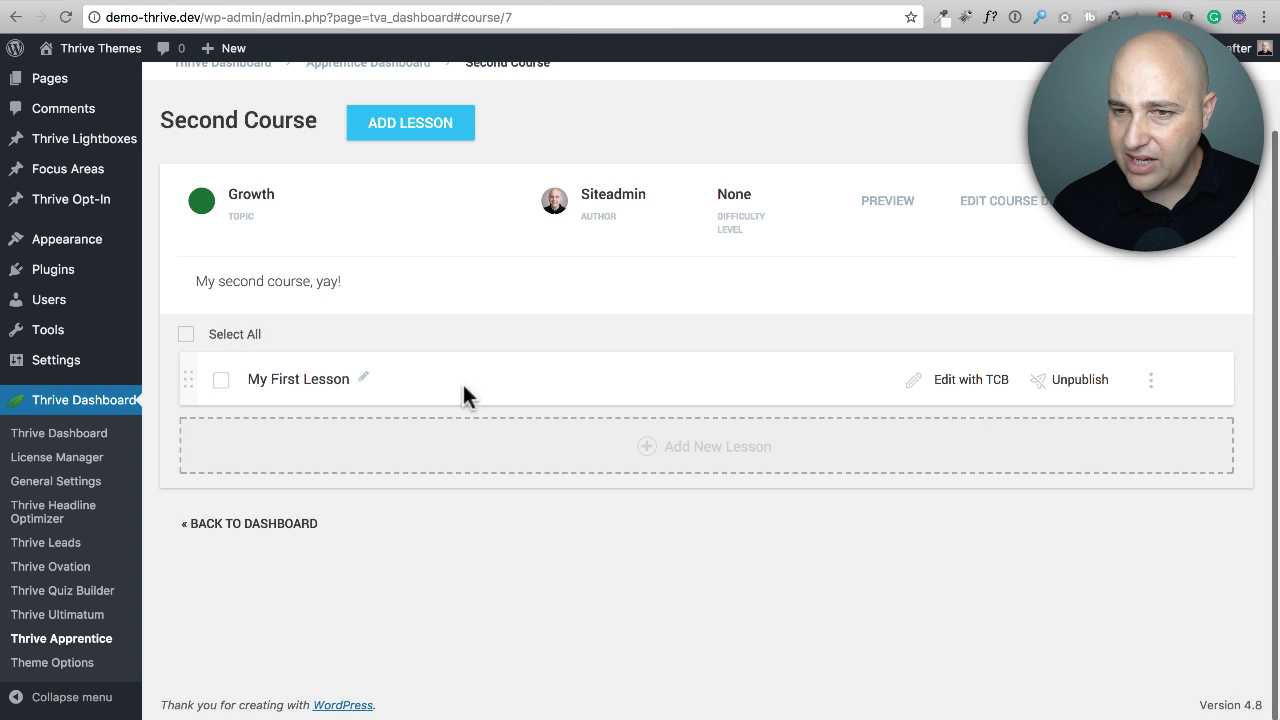
scroll(340, 405, "up", 3)
left_click(382, 172)
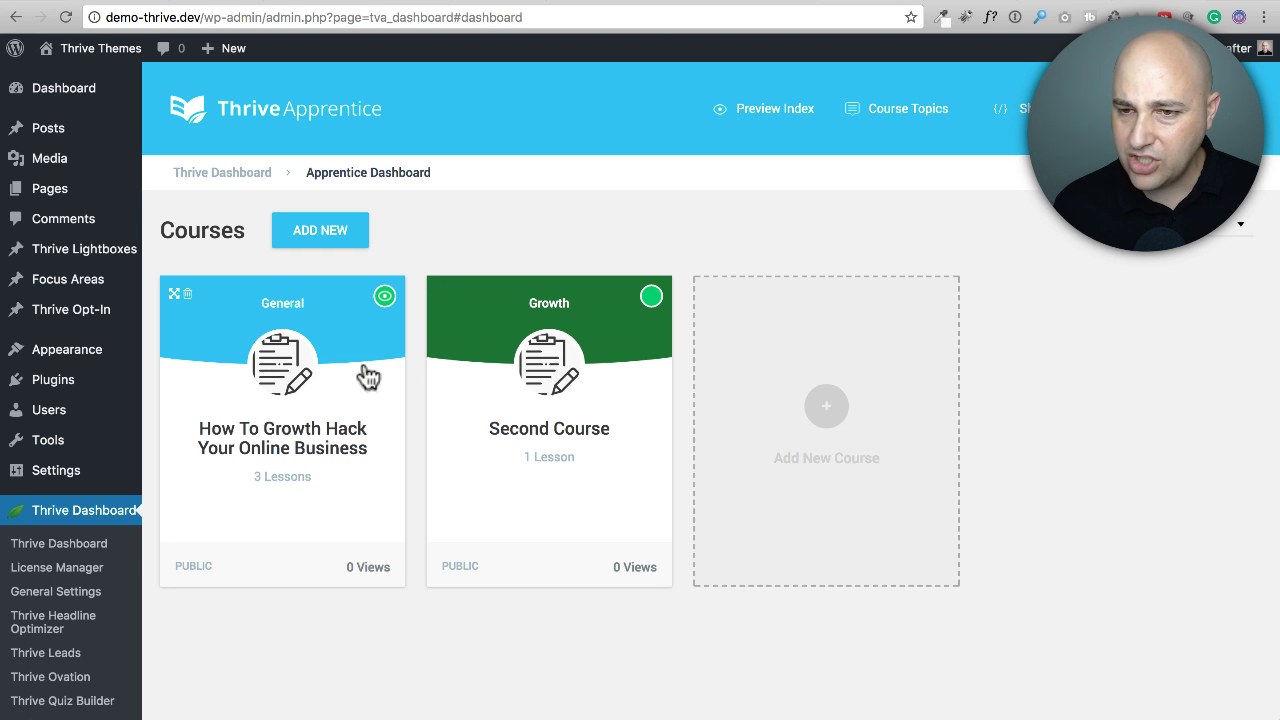
Preview the course index to examine the topic filters and course card colors, and return to the Apprentice dashboard
left_click(750, 110)
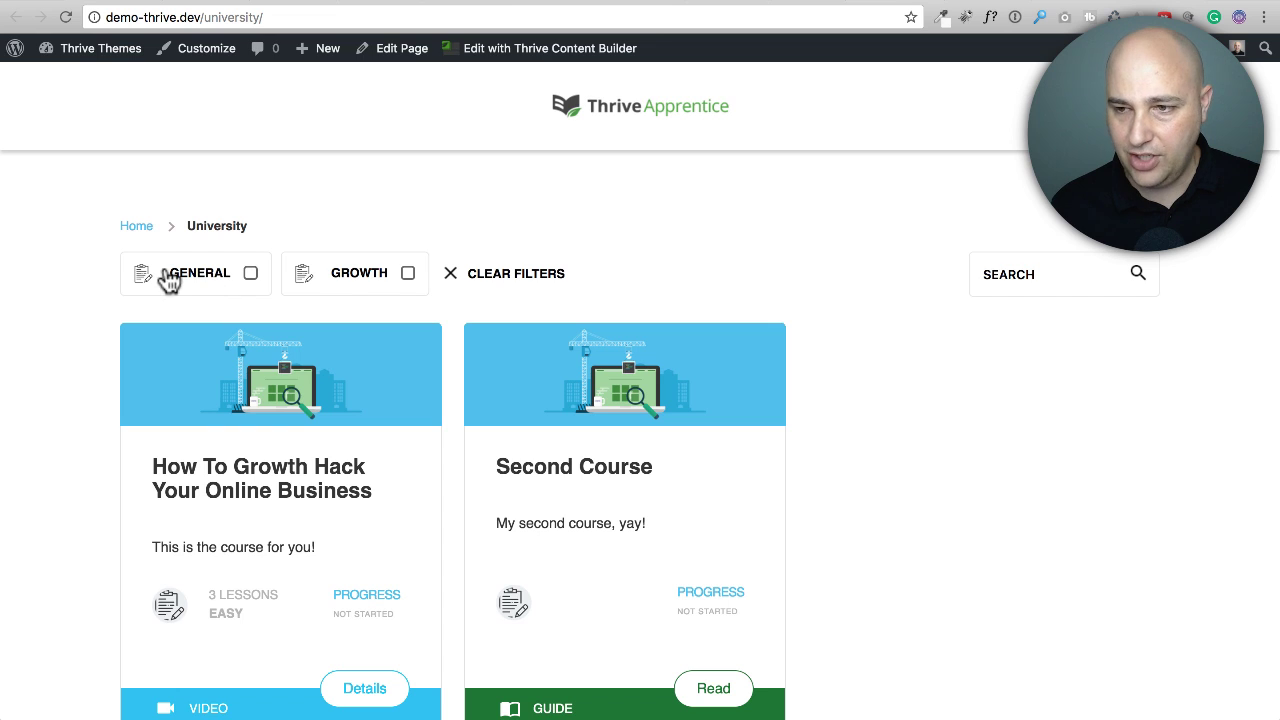
scroll(299, 356, "down", 2)
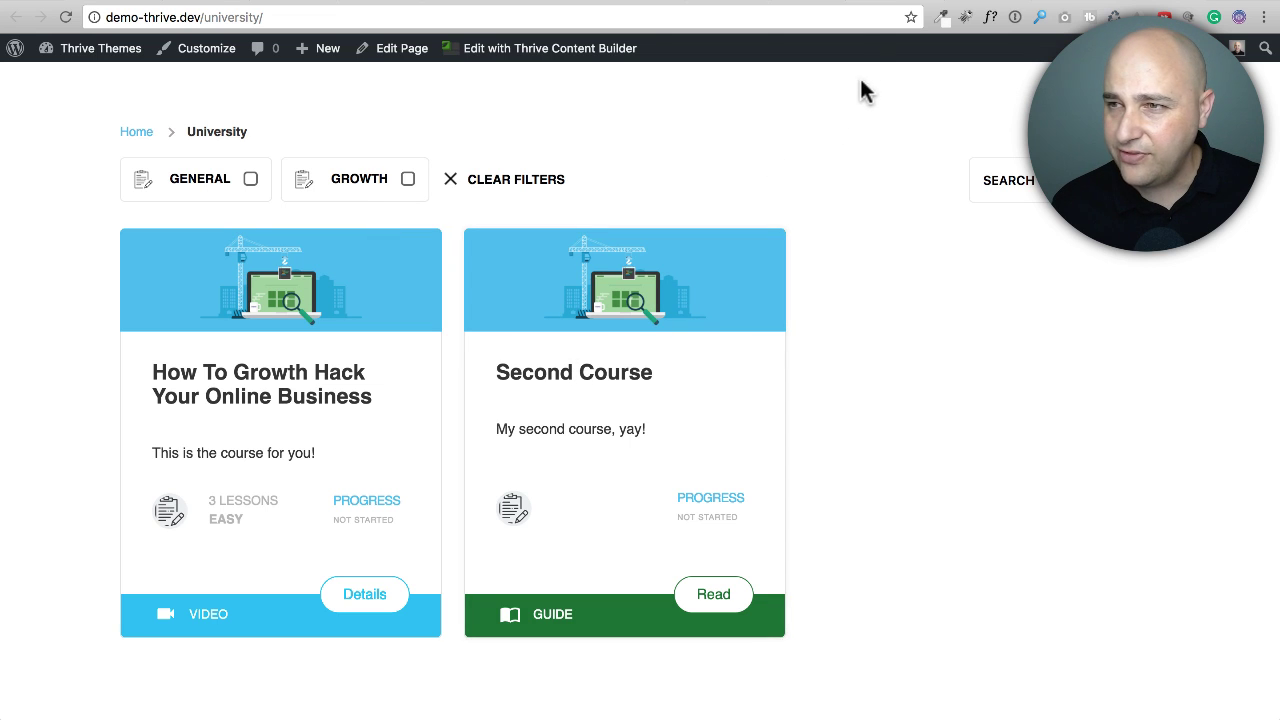
left_click(820, 8)
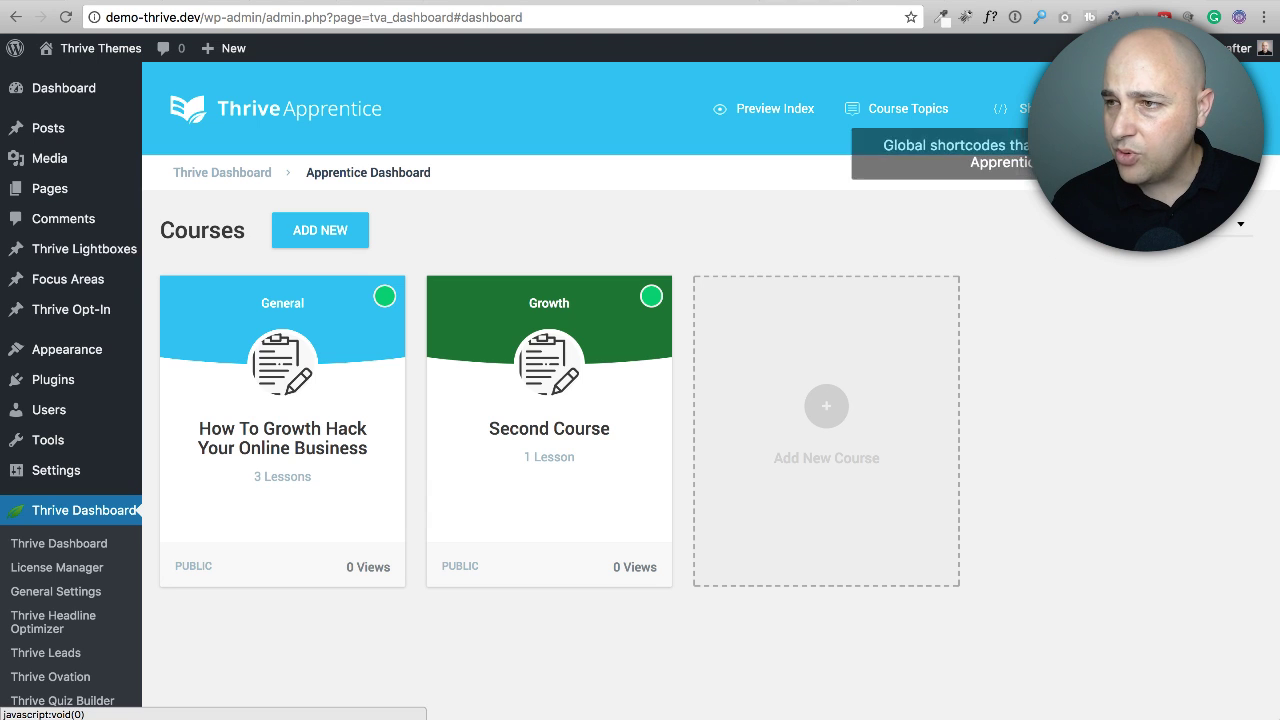
Open the Apprentice template settings and look through the live preview of the course page
left_click(1019, 204)
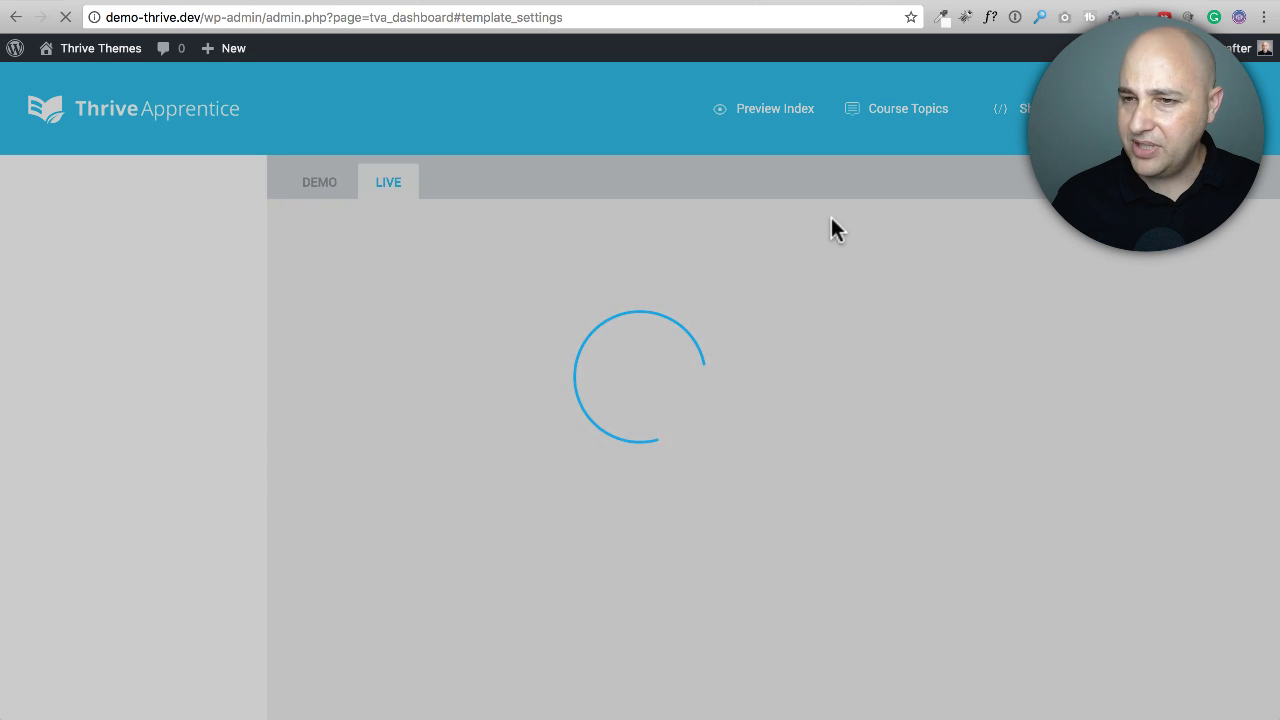
scroll(560, 230, "down", 7)
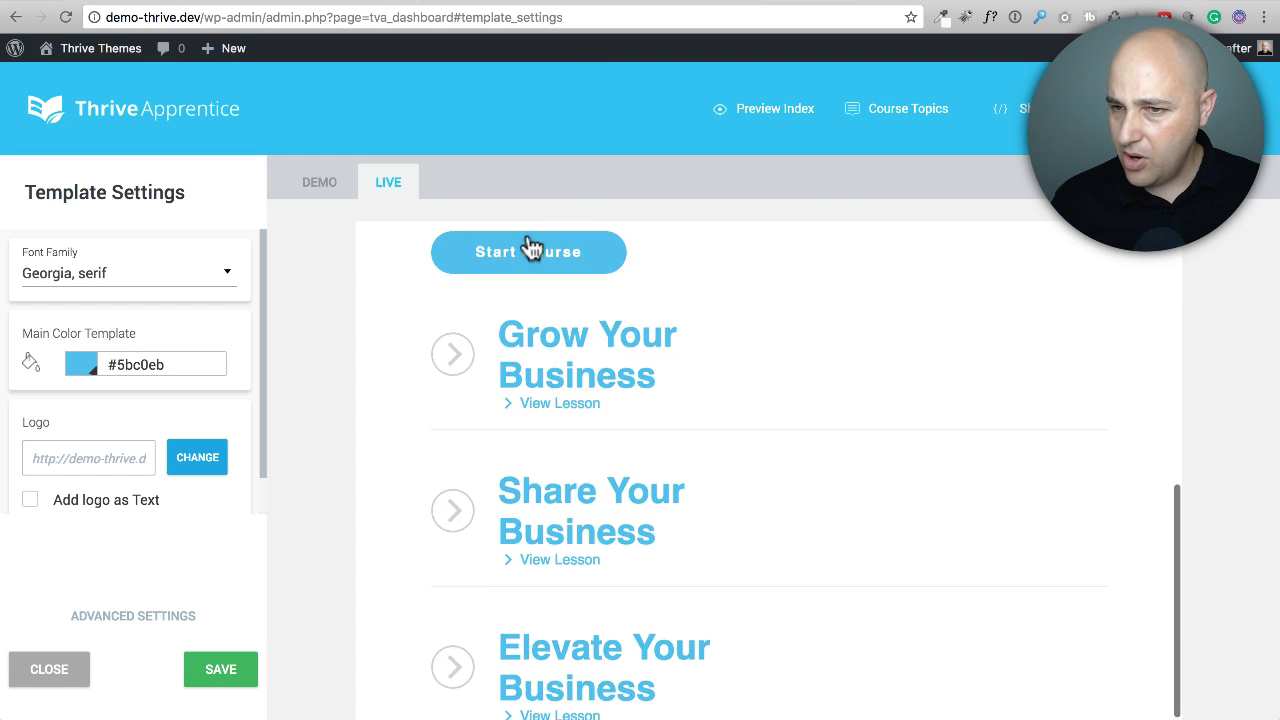
scroll(531, 249, "up", 7)
scroll(367, 265, "up", 1)
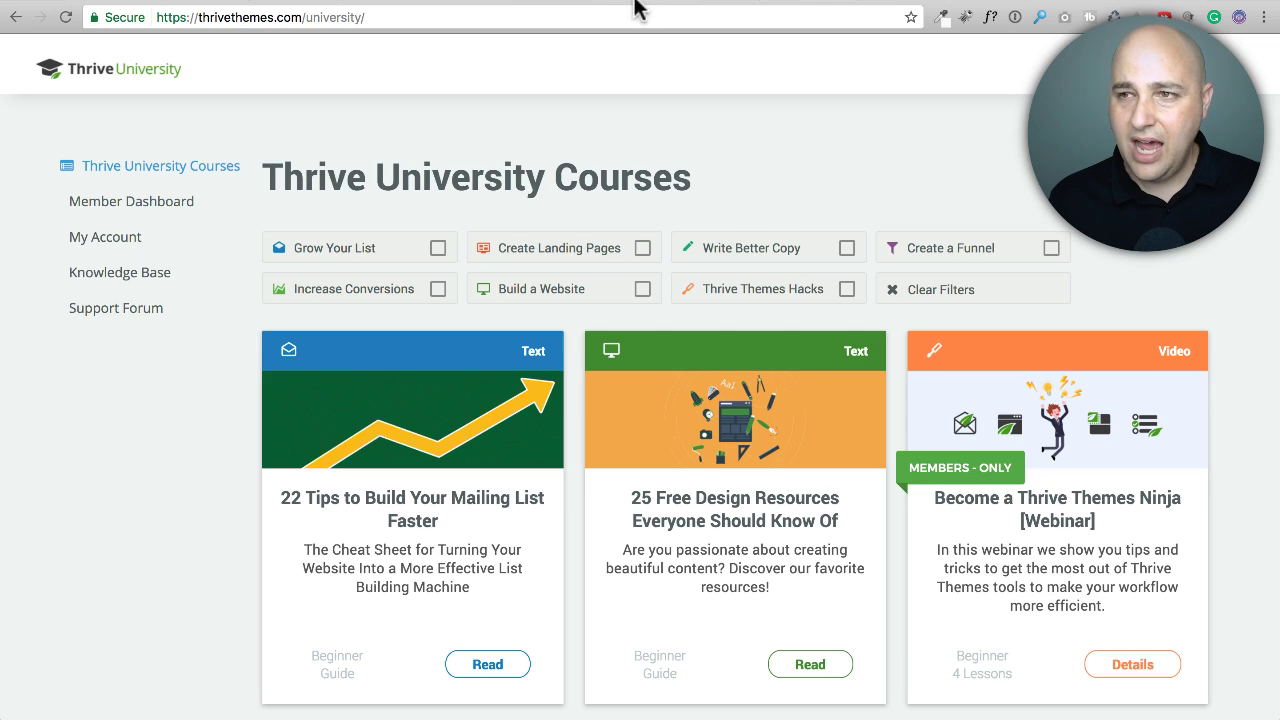
Switch from the Thrive University courses page to the Thrive Apprentice announcement page and view its beginning
left_click(468, 4)
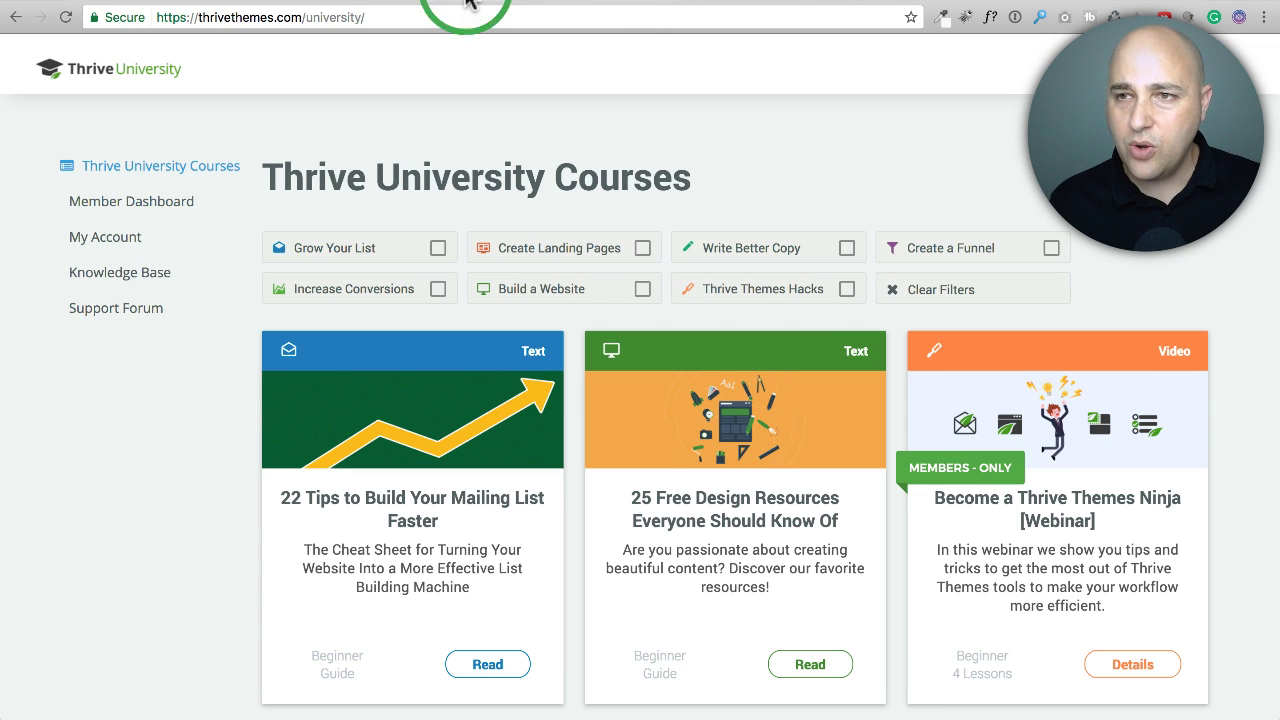
scroll(447, 112, "up", 3)
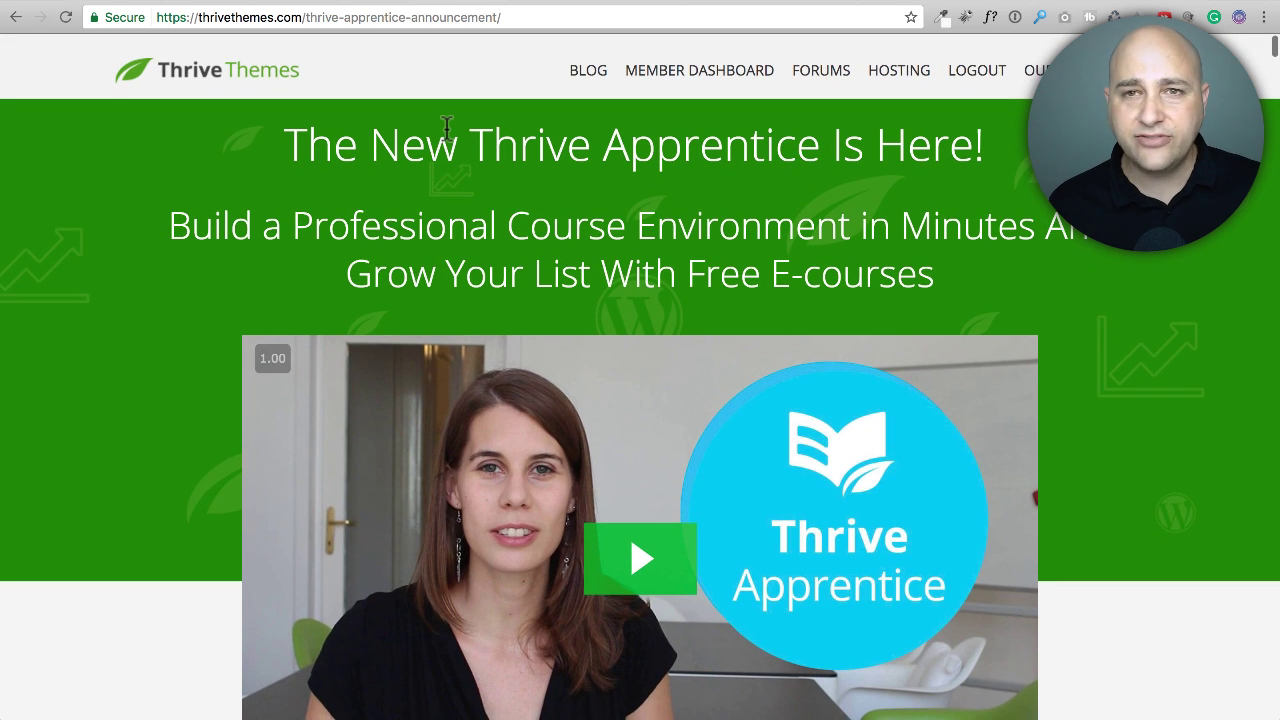